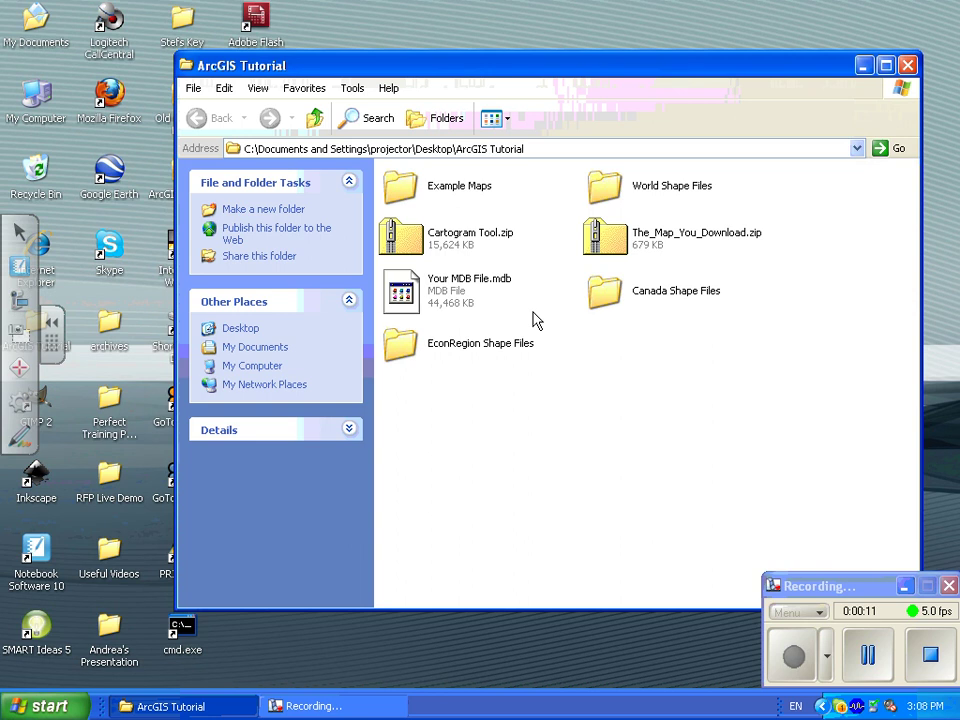
Step: Launch ArcMap from the installed ArcGIS programs
{"action": "left_click", "coordinate": [907, 587]}
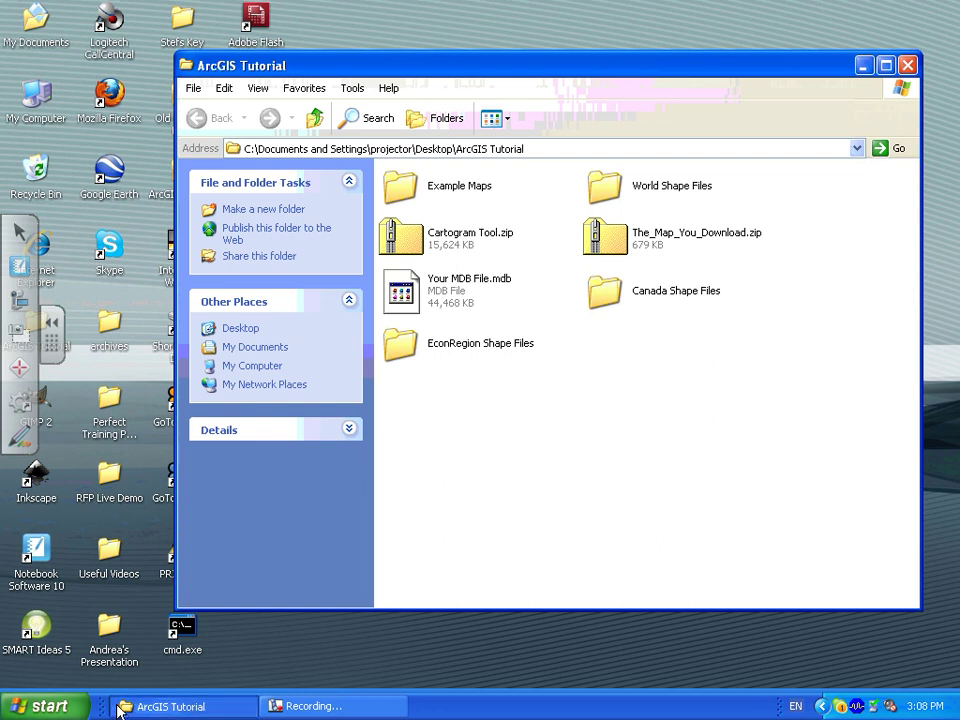
{"action": "left_click", "coordinate": [48, 706]}
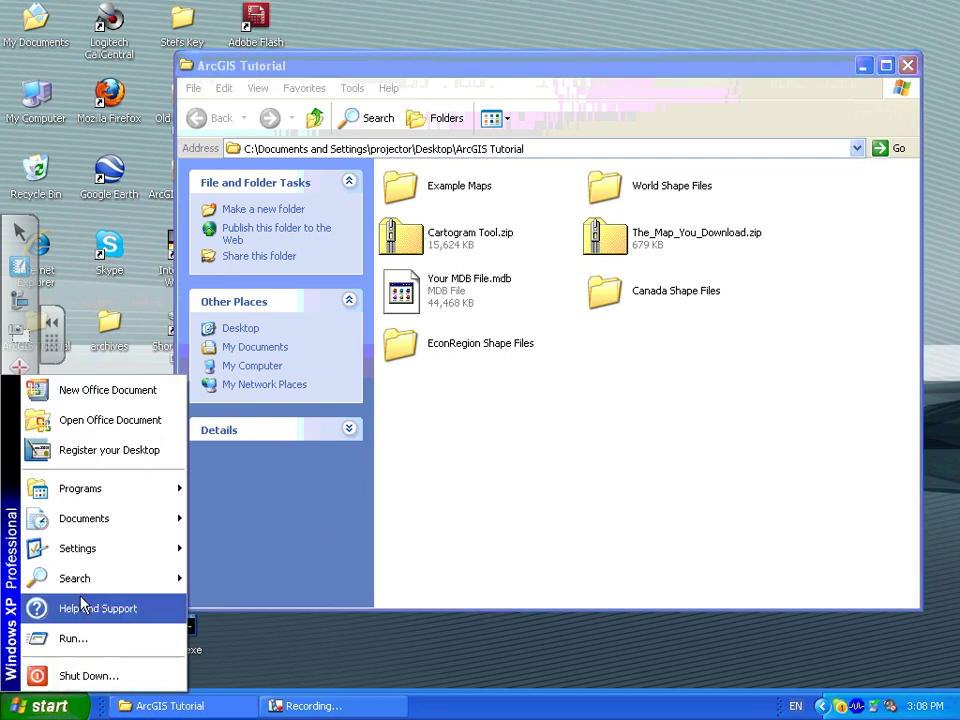
{"action": "mouse_move", "coordinate": [90, 500]}
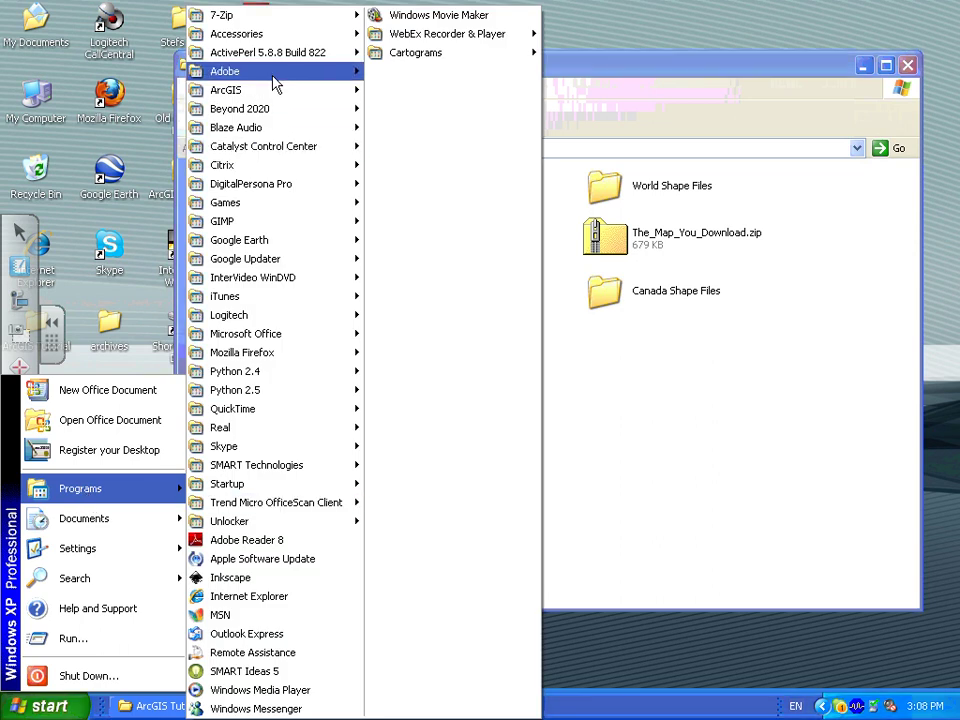
{"action": "mouse_move", "coordinate": [274, 90]}
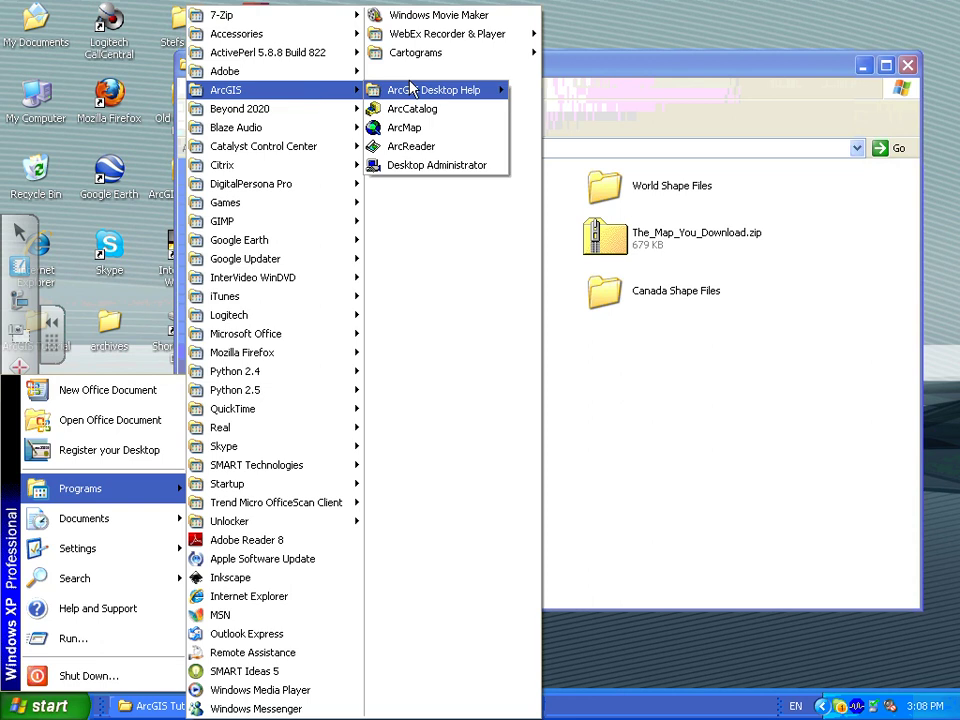
{"action": "mouse_move", "coordinate": [409, 92]}
{"action": "left_click", "coordinate": [410, 127]}
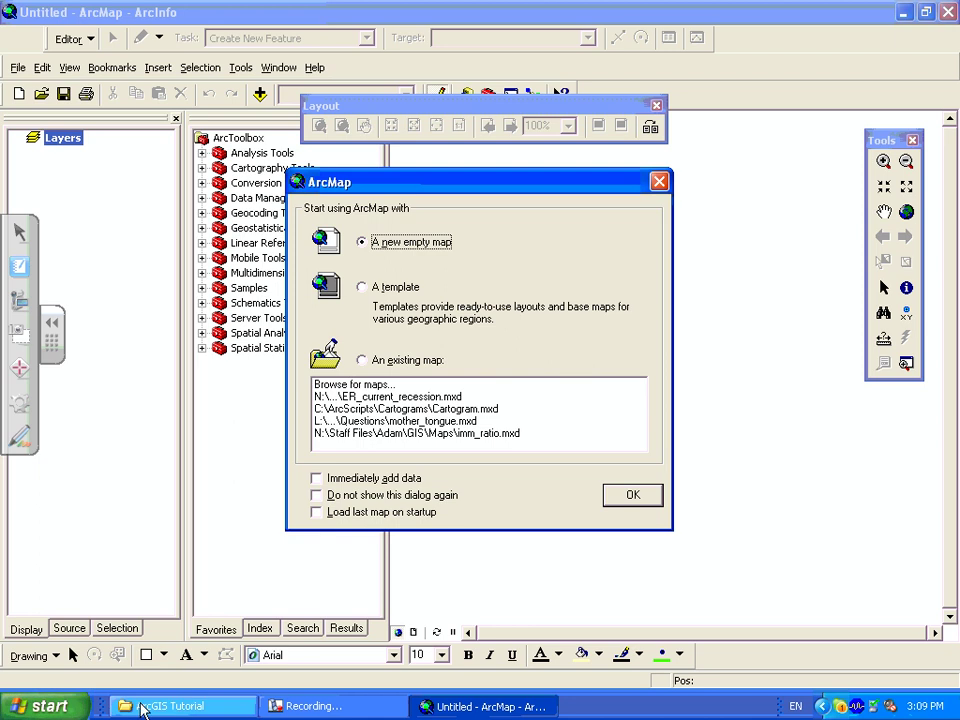
Step: Switch to the ArcGIS Tutorial folder and show its Example Maps subfolder in a maximized window
{"action": "left_click", "coordinate": [142, 707]}
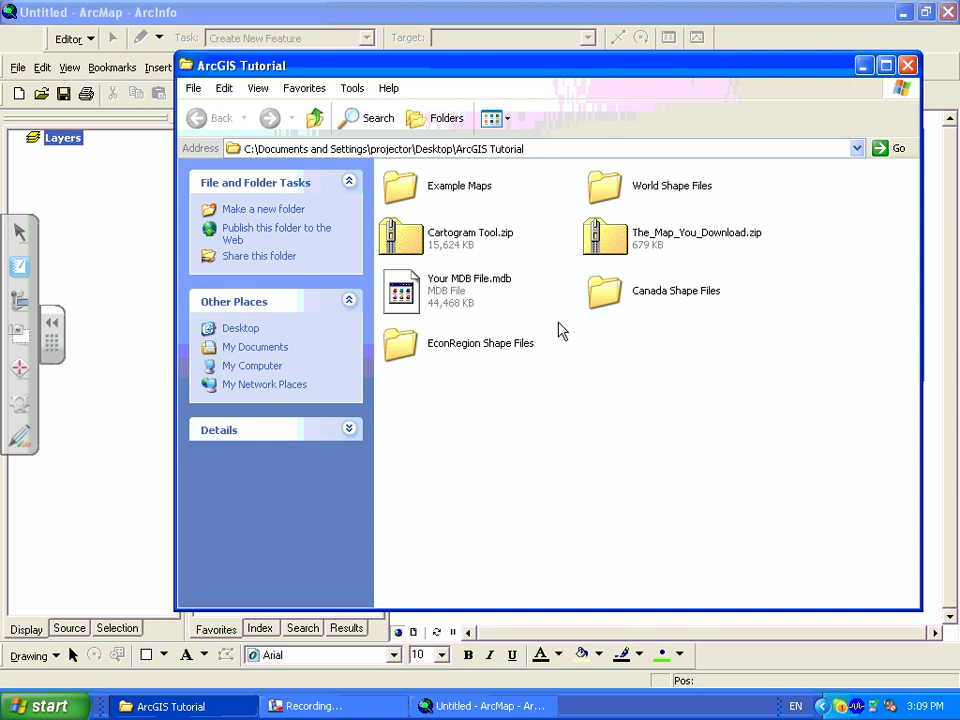
{"action": "double_click", "coordinate": [436, 193]}
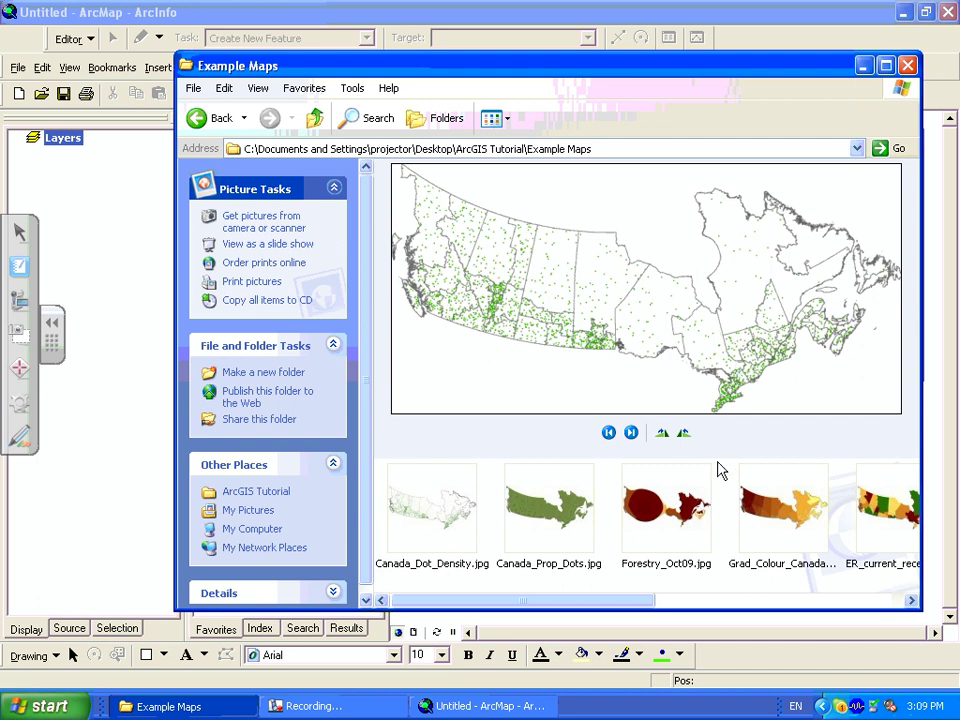
{"action": "left_click", "coordinate": [886, 67]}
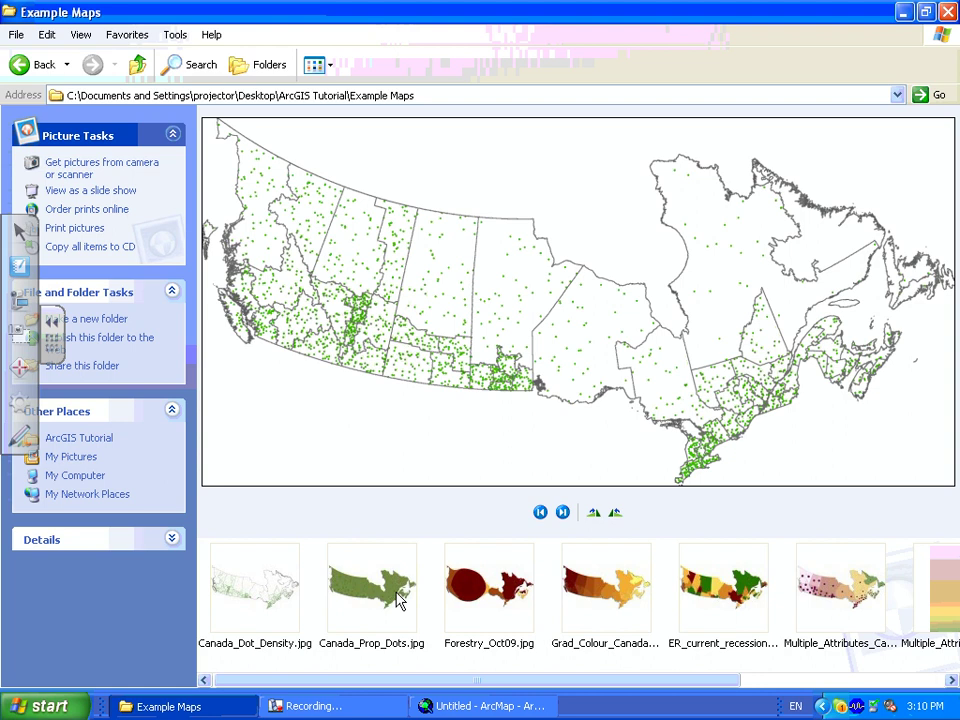
Step: View the example maps from Canada_Prop_Dots.jpg through the Multiple_Attributes legend image, and return to the ArcGIS Tutorial folder
{"action": "key", "text": "Right"}
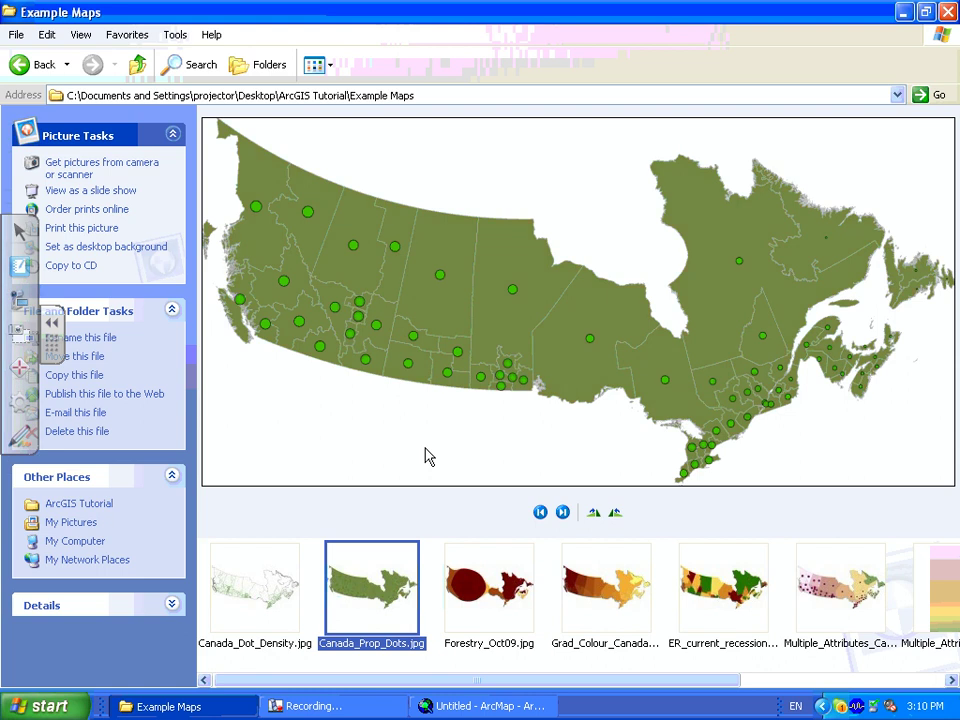
{"action": "left_click", "coordinate": [510, 617]}
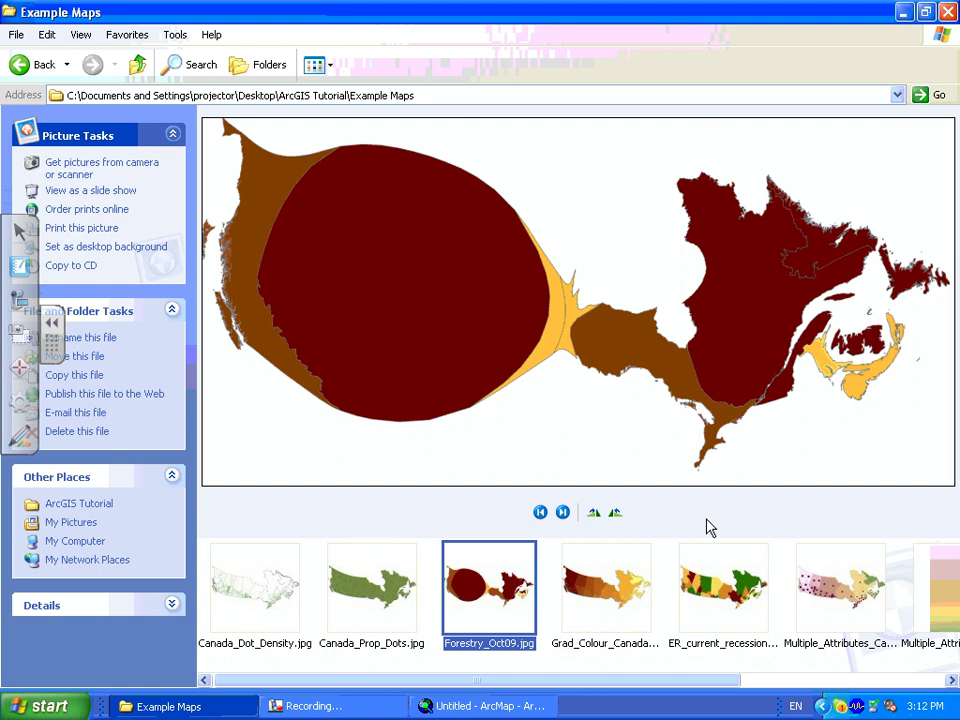
{"action": "left_click", "coordinate": [634, 570]}
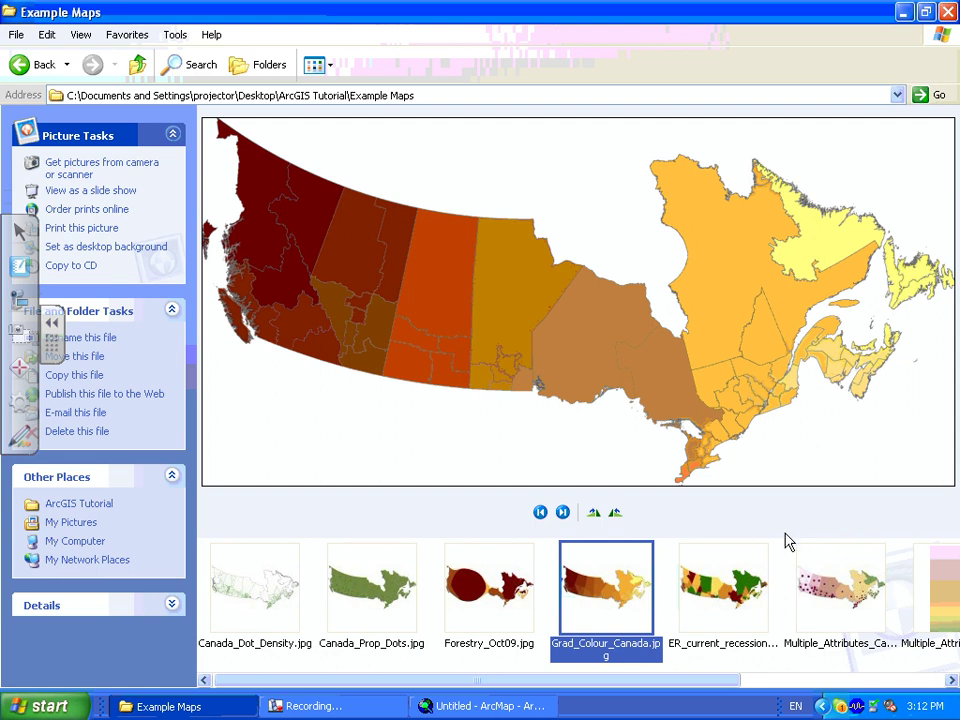
{"action": "left_click", "coordinate": [761, 574]}
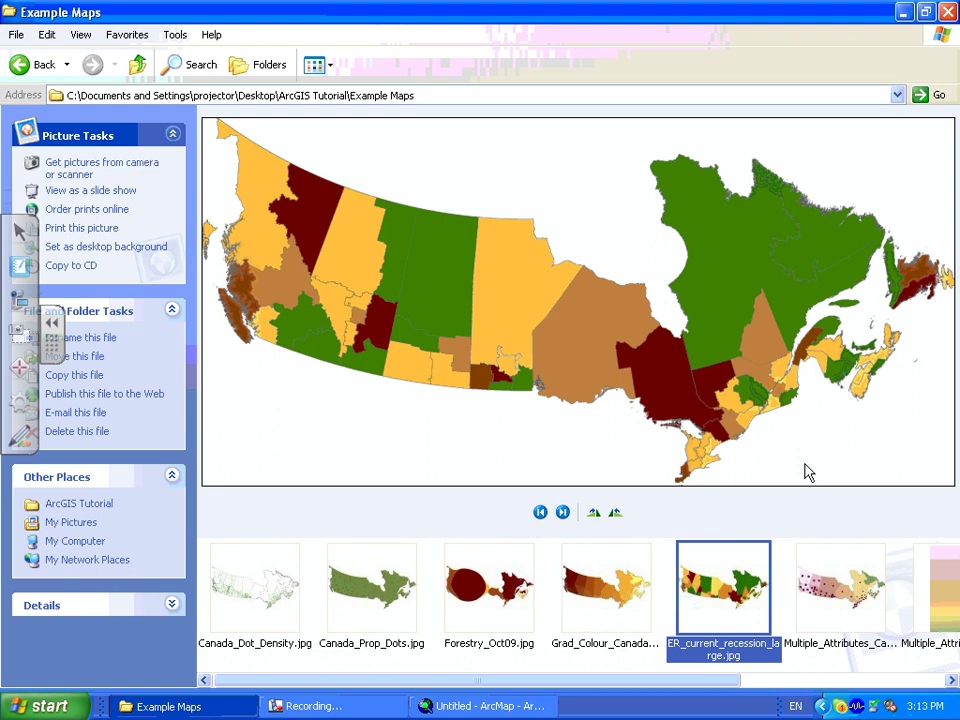
{"action": "left_click", "coordinate": [831, 568]}
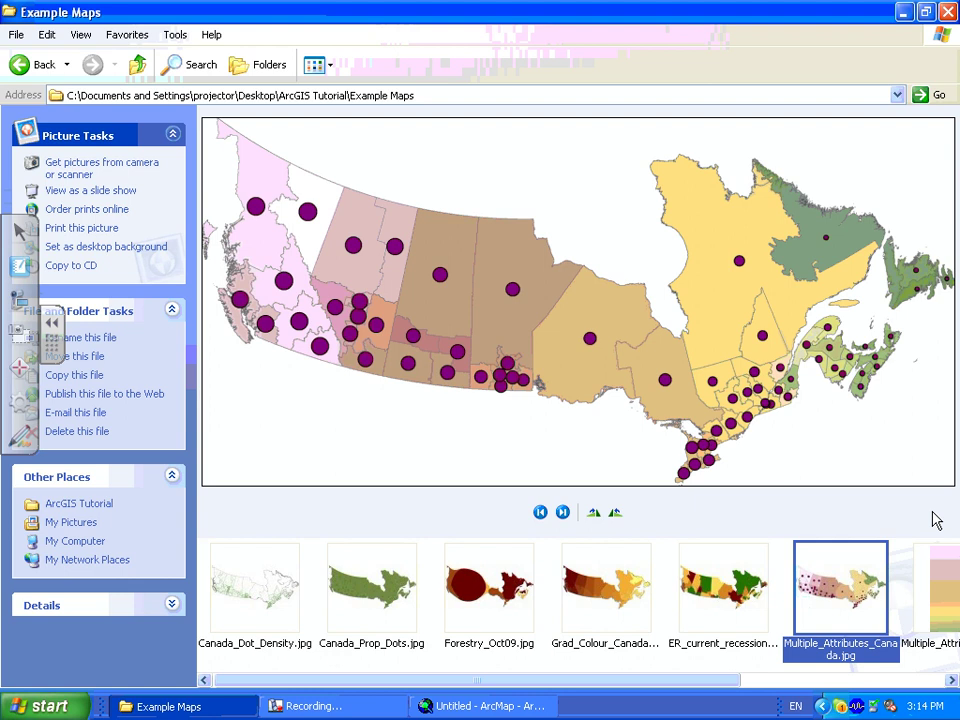
{"action": "left_click", "coordinate": [936, 576]}
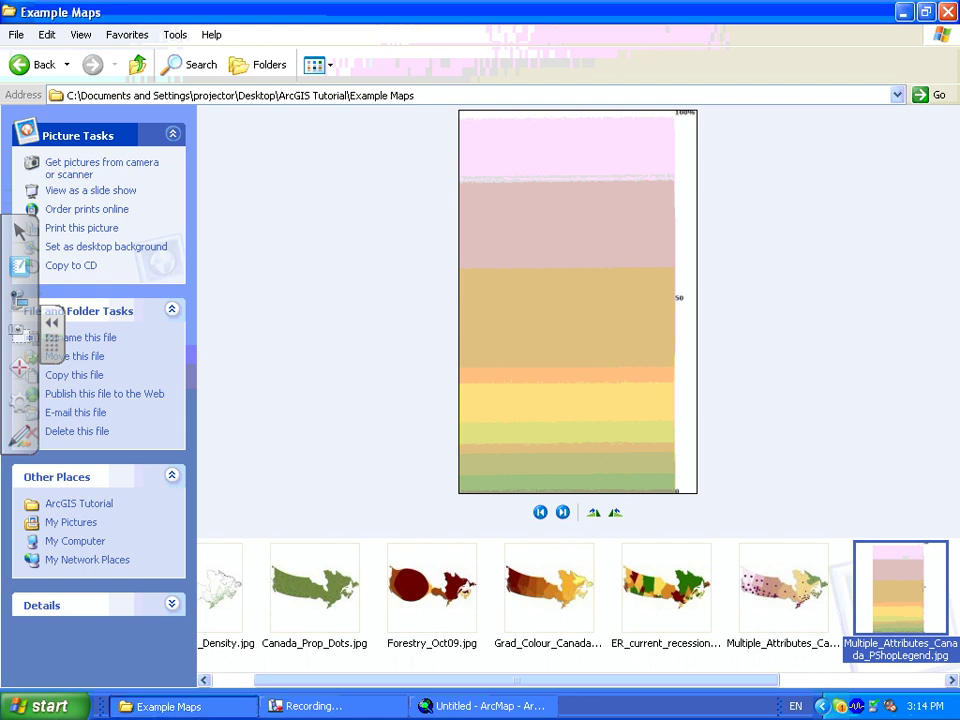
{"action": "left_click", "coordinate": [28, 66]}
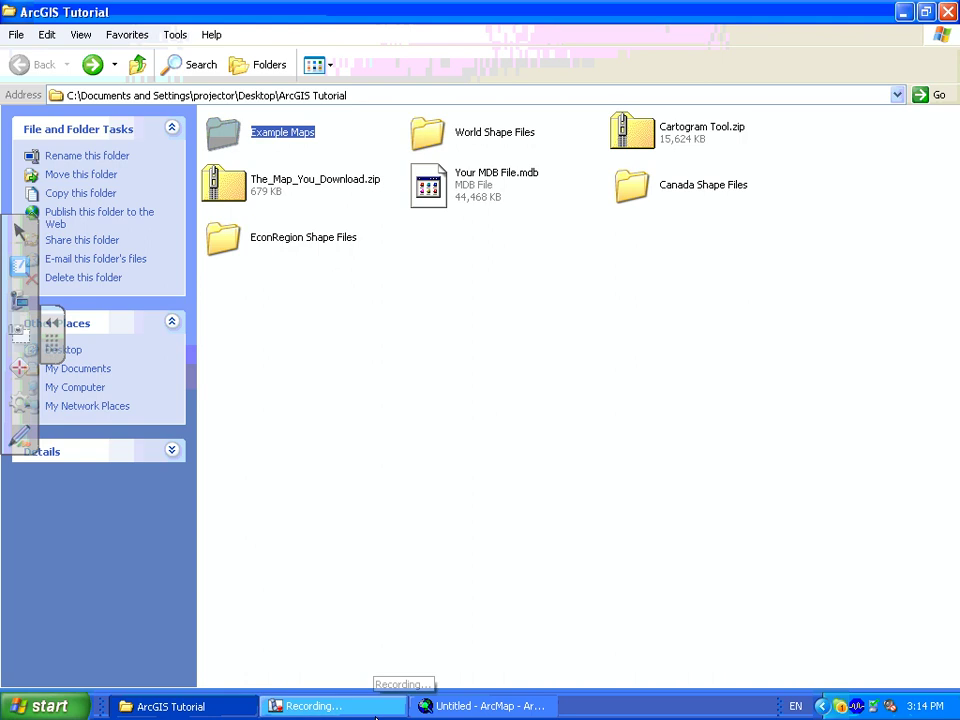
Step: Switch to ArcMap and start with a new empty map
{"action": "left_click", "coordinate": [420, 707]}
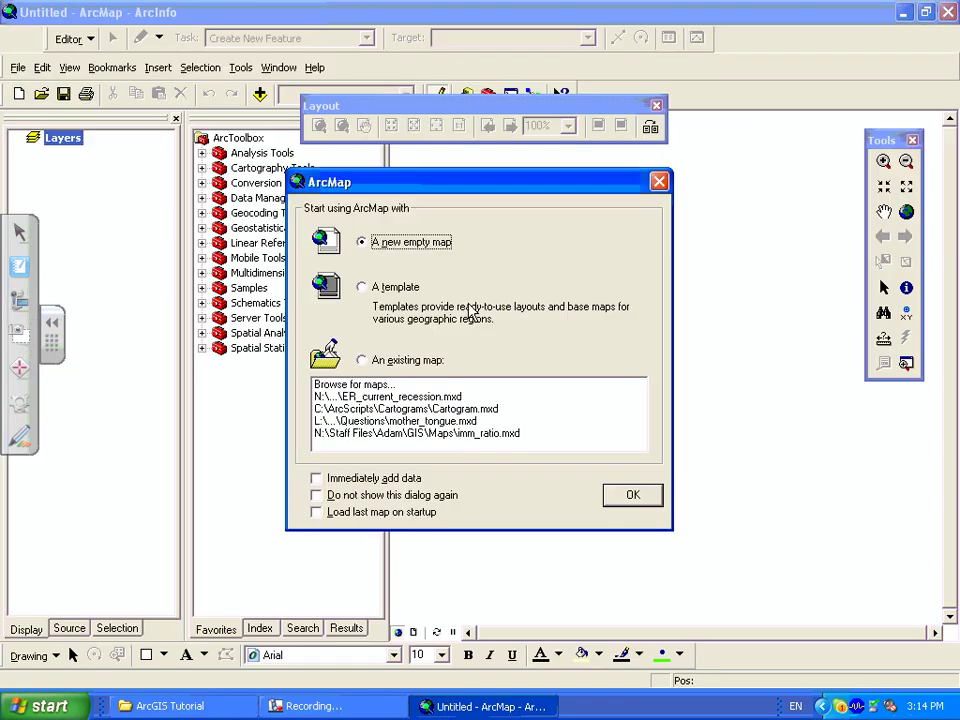
{"action": "left_click", "coordinate": [614, 497]}
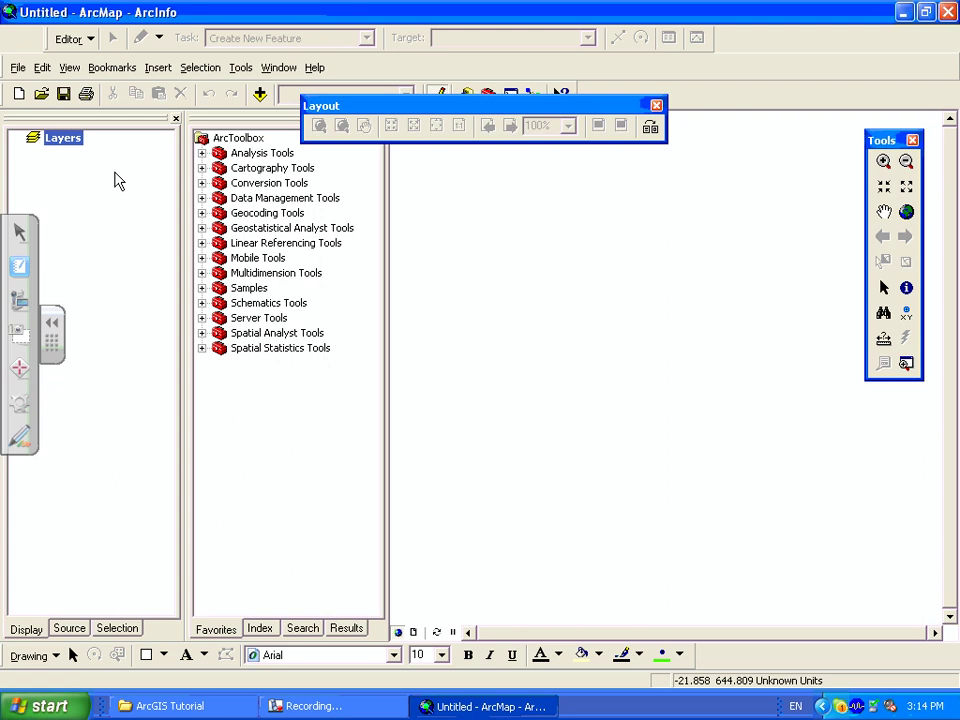
{"action": "left_click", "coordinate": [69, 68]}
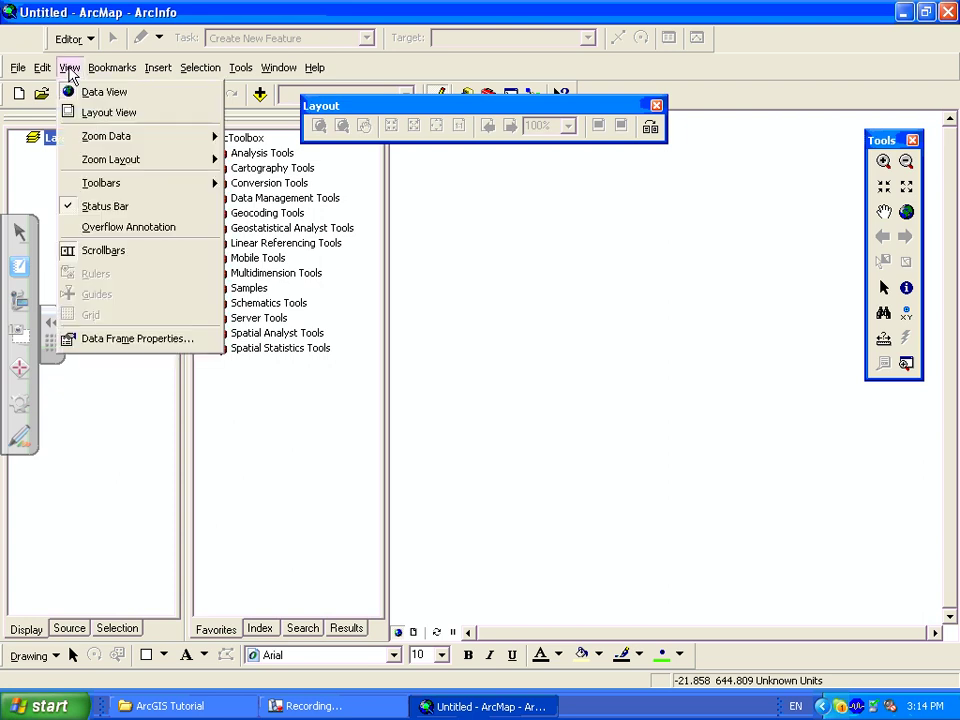
{"action": "mouse_move", "coordinate": [133, 184]}
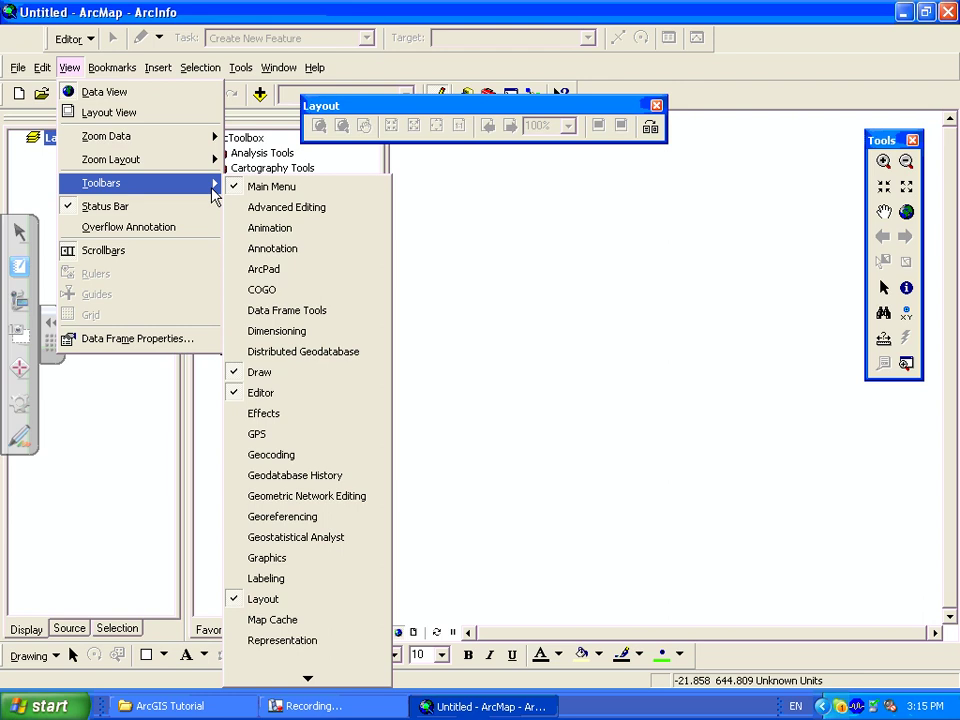
{"action": "left_click", "coordinate": [15, 47]}
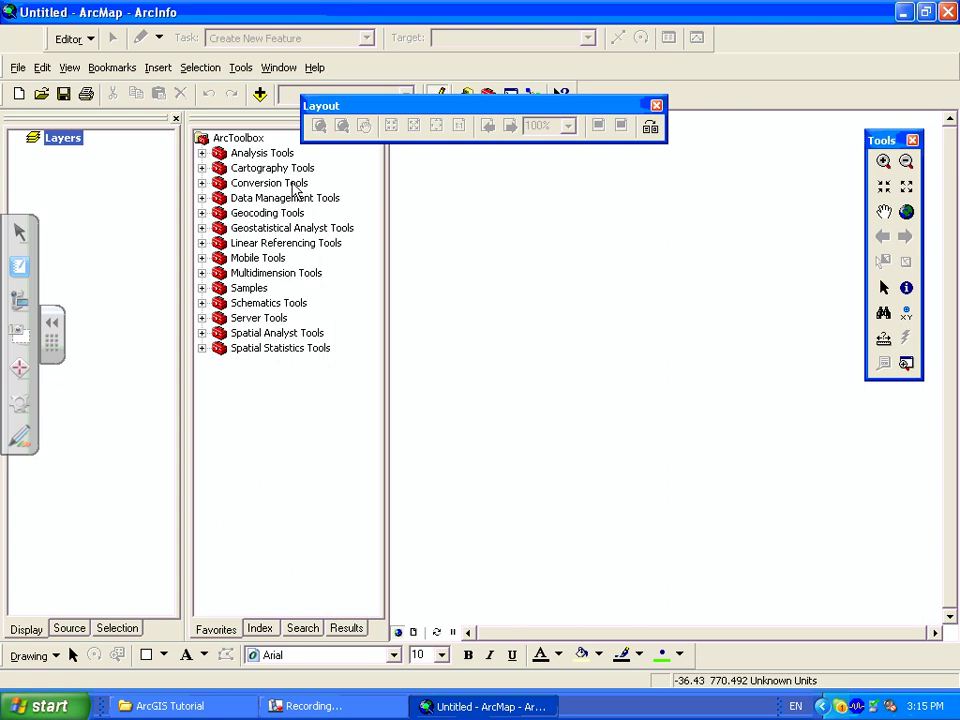
Step: Add the Cartogram toolbox from C:\ArcScripts\Cartograms to ArcToolbox
{"action": "left_click", "coordinate": [248, 141]}
{"action": "right_click", "coordinate": [250, 143]}
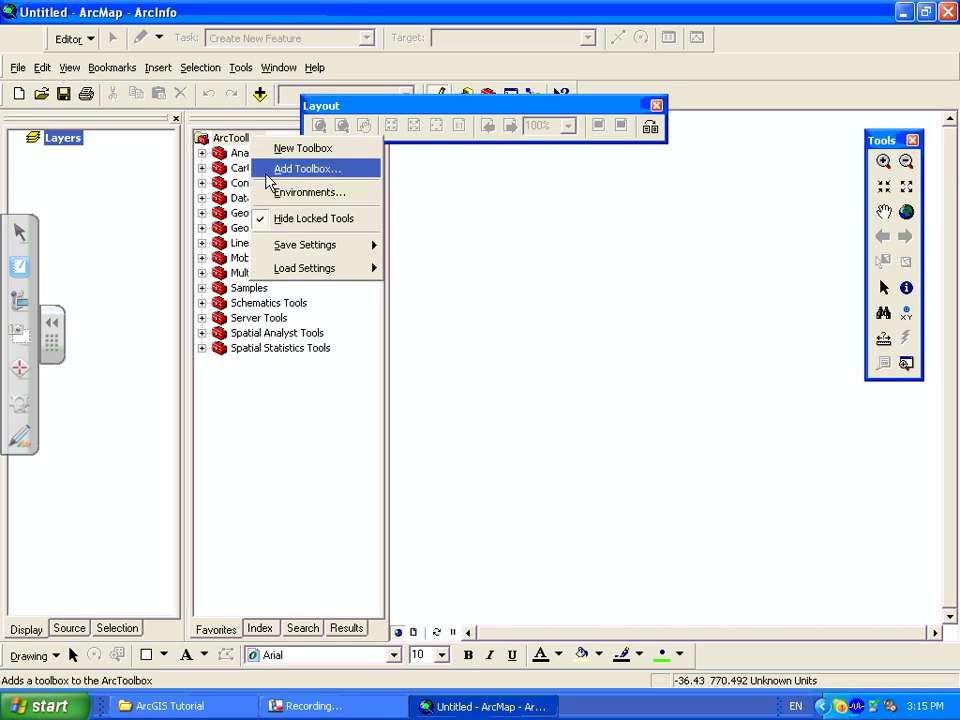
{"action": "left_click", "coordinate": [268, 170]}
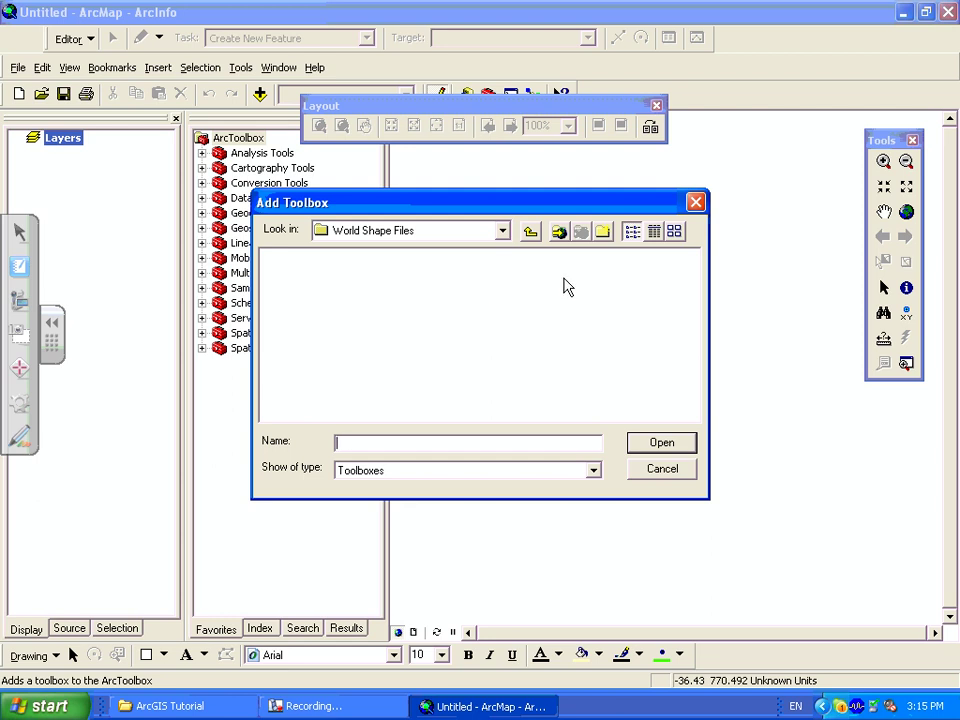
{"action": "left_click", "coordinate": [502, 232]}
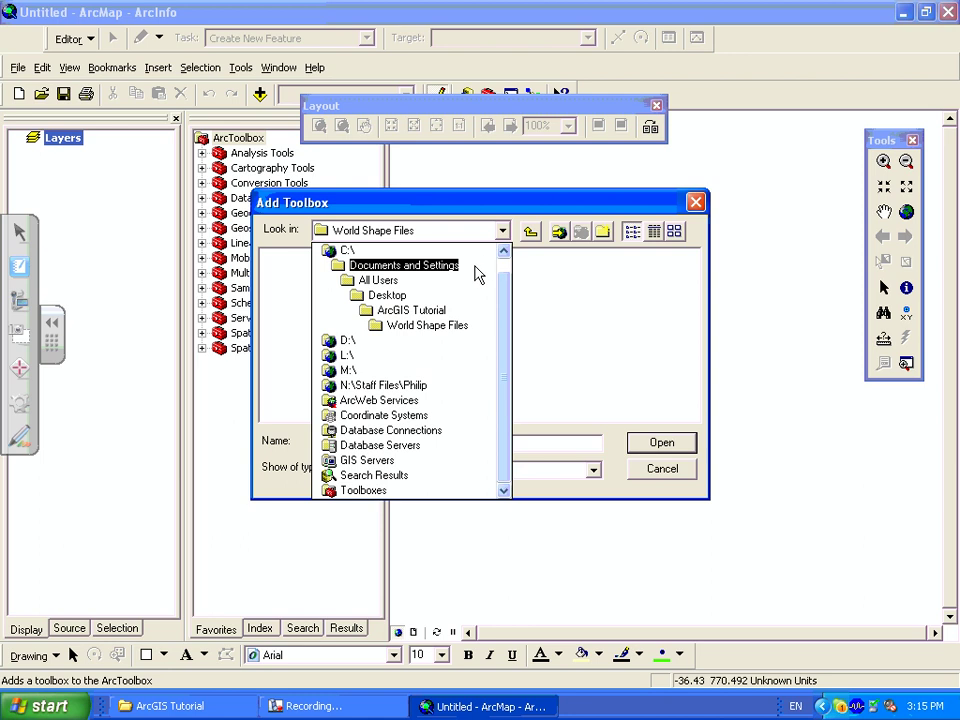
{"action": "left_click", "coordinate": [347, 250]}
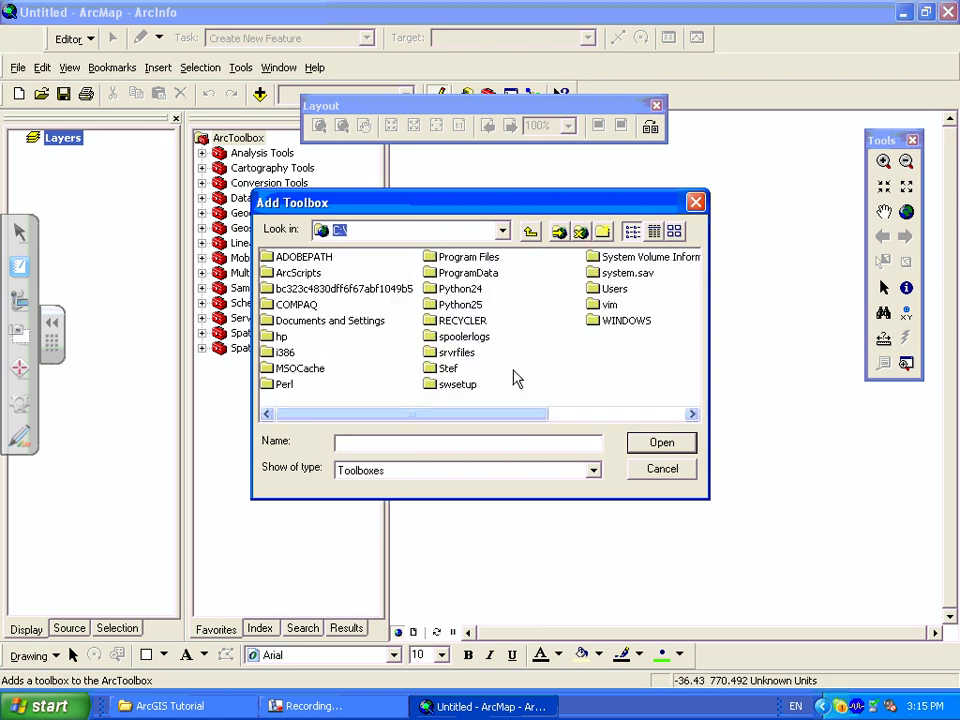
{"action": "double_click", "coordinate": [289, 275]}
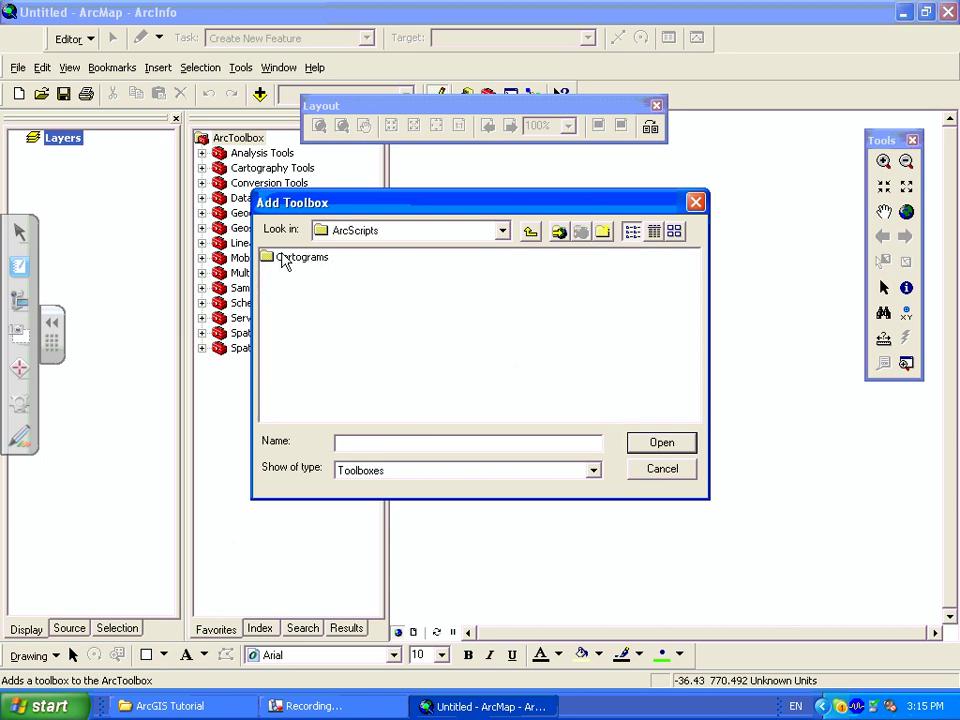
{"action": "double_click", "coordinate": [285, 260]}
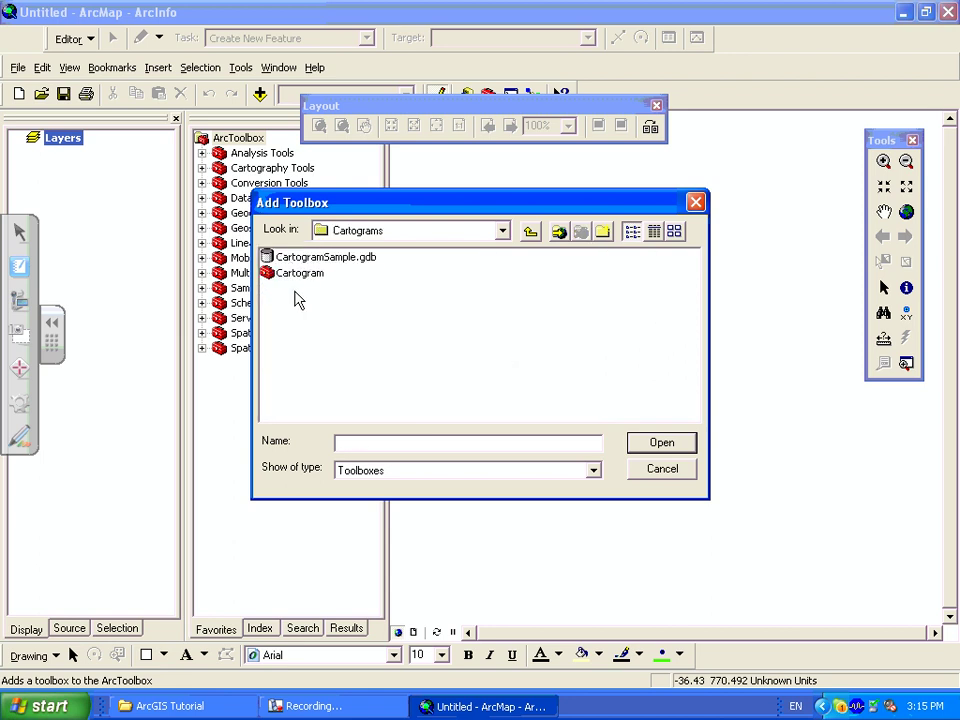
{"action": "left_click", "coordinate": [292, 277]}
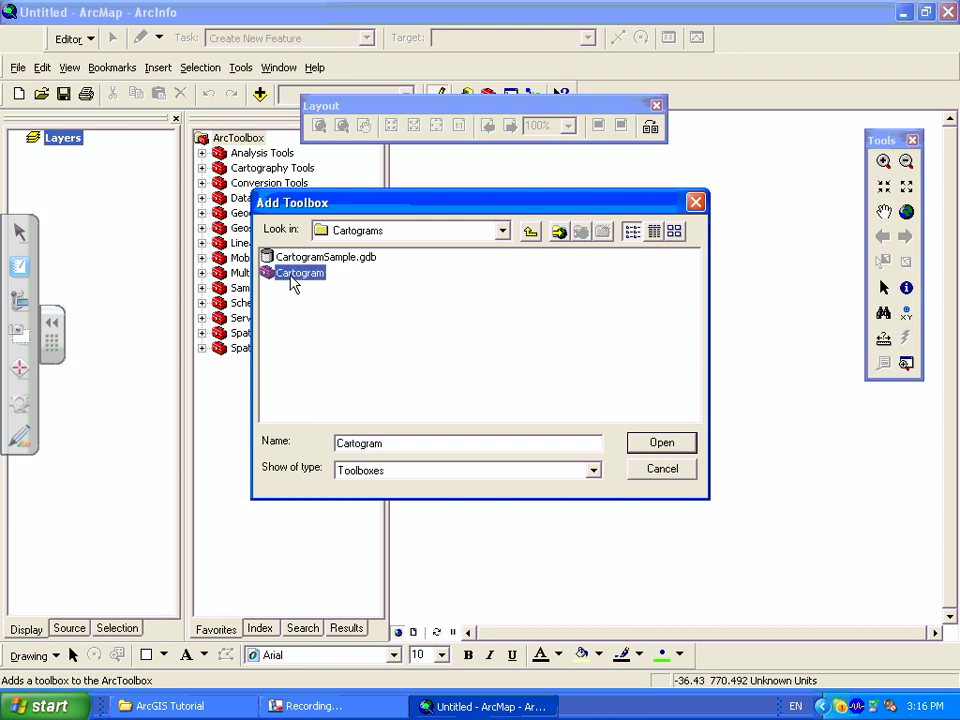
{"action": "left_click", "coordinate": [678, 443]}
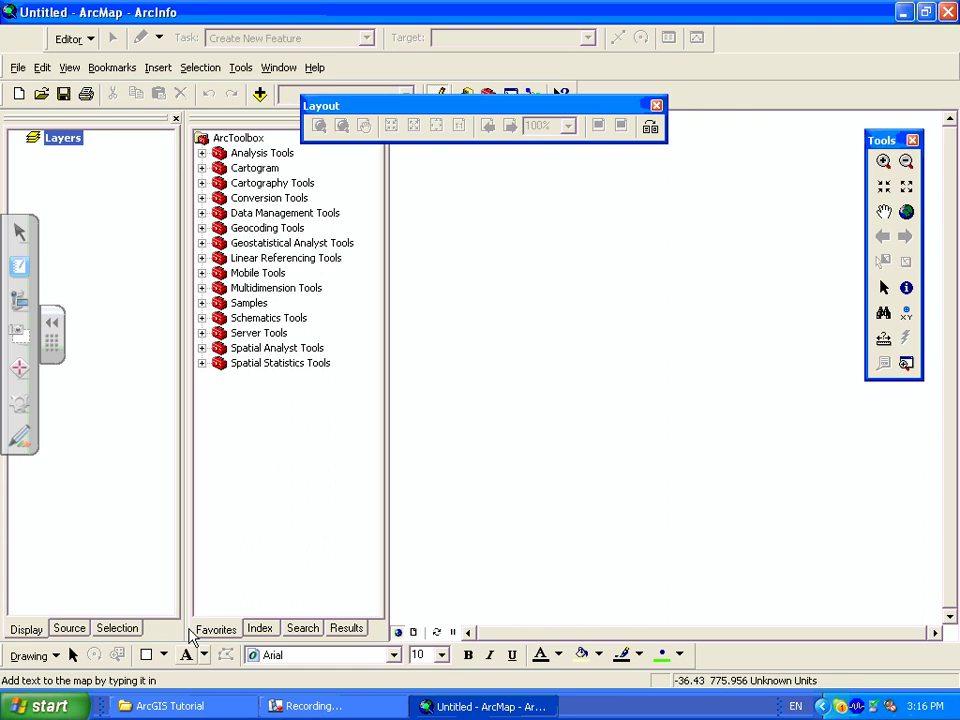
Step: Examine the files in the World Shape Files folder of the ArcGIS Tutorial folder, and return to ArcMap
{"action": "left_click", "coordinate": [172, 706]}
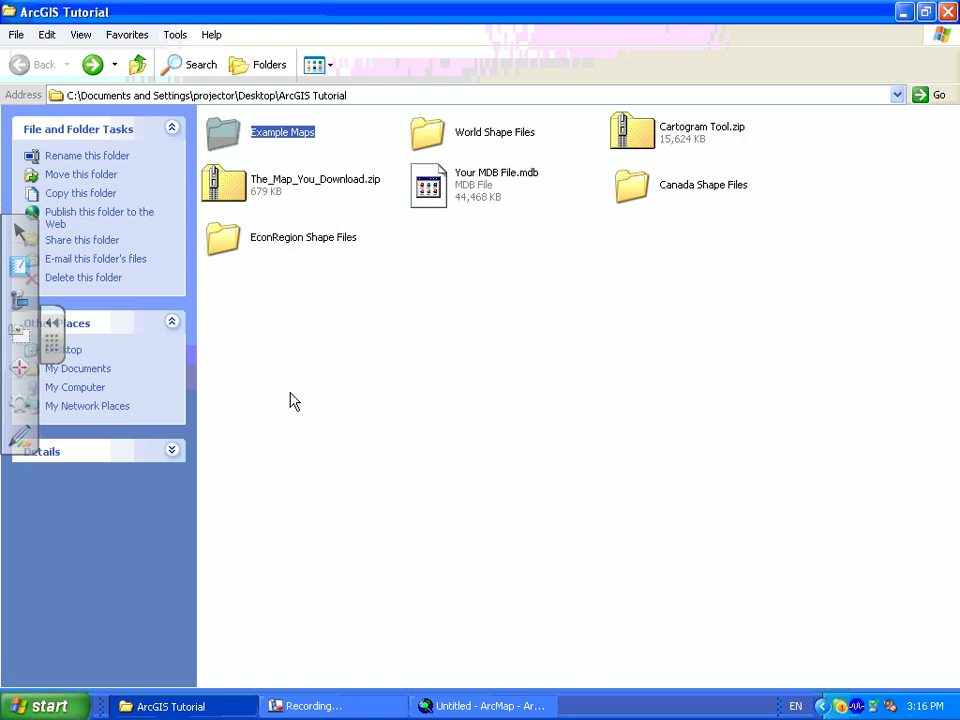
{"action": "double_click", "coordinate": [459, 134]}
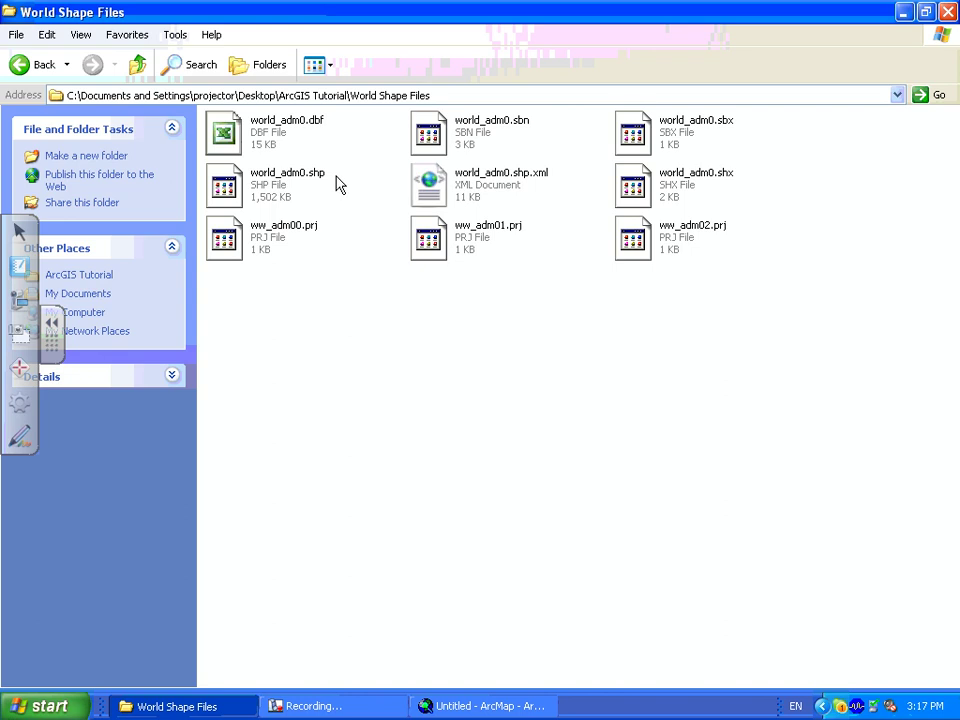
{"action": "left_click", "coordinate": [450, 706]}
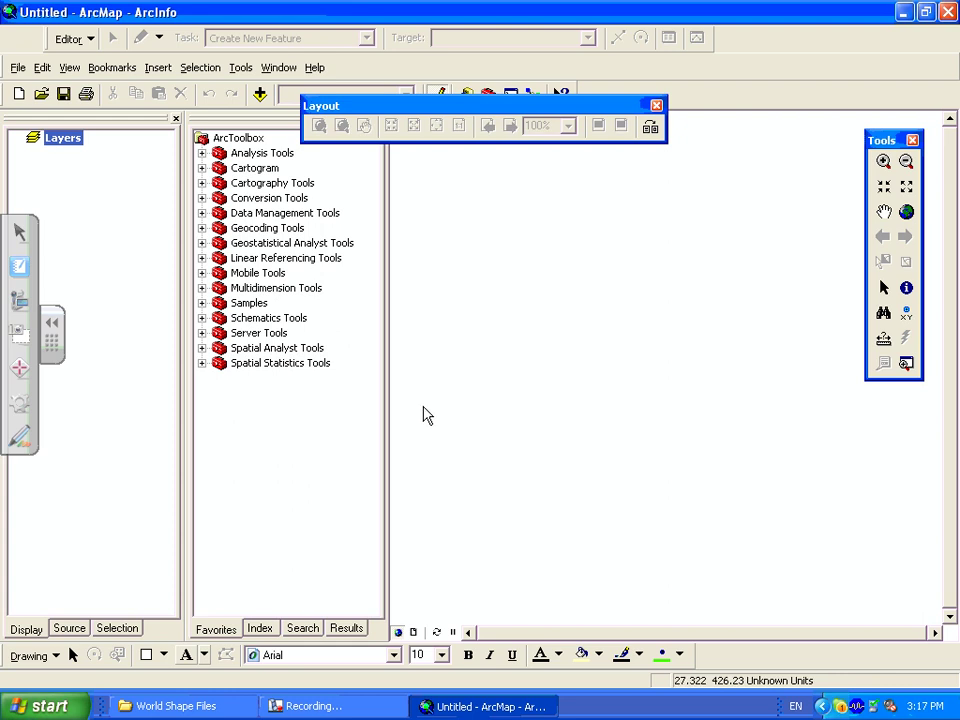
Step: Add world_adm0.shp from the World Shape Files folder of the All Users desktop's ArcGIS Tutorial folder to the Layers data frame
{"action": "right_click", "coordinate": [75, 143]}
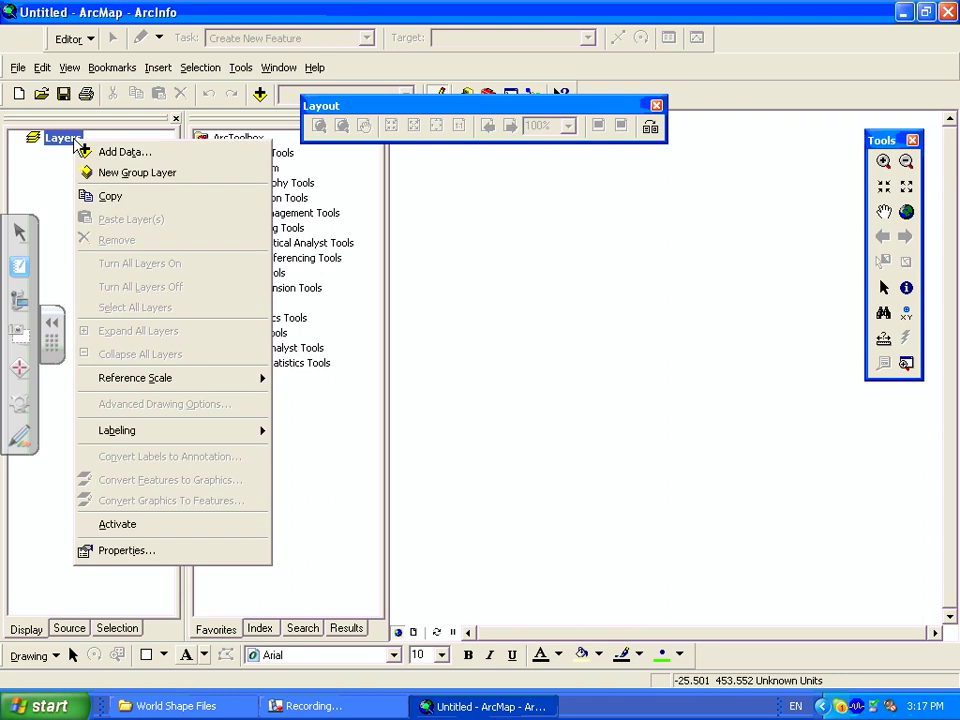
{"action": "left_click", "coordinate": [96, 158]}
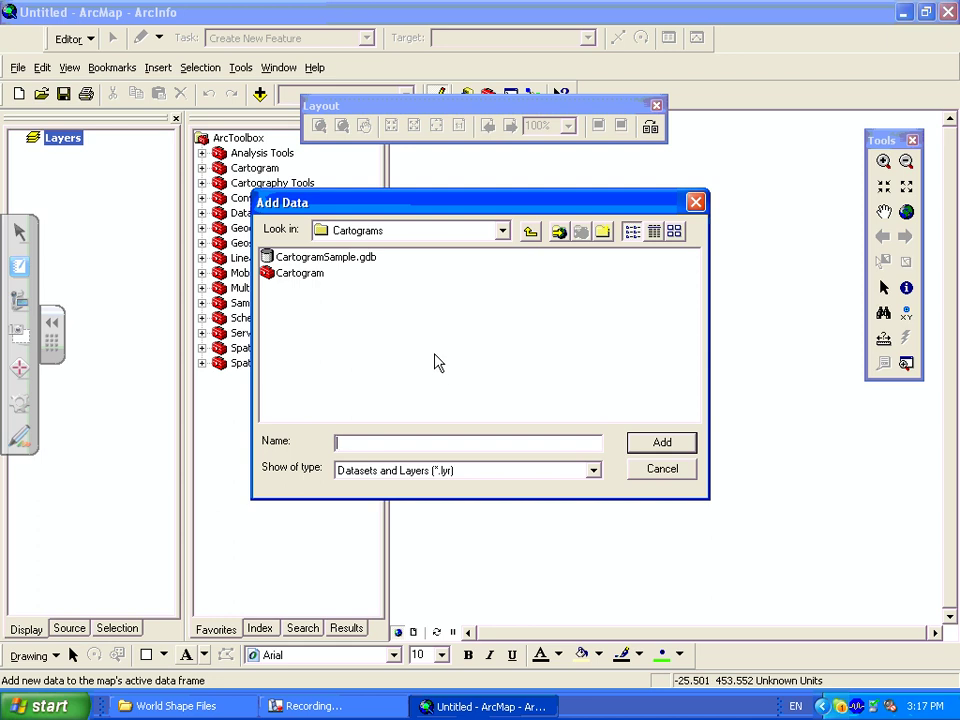
{"action": "left_click", "coordinate": [504, 232]}
{"action": "left_click", "coordinate": [350, 266]}
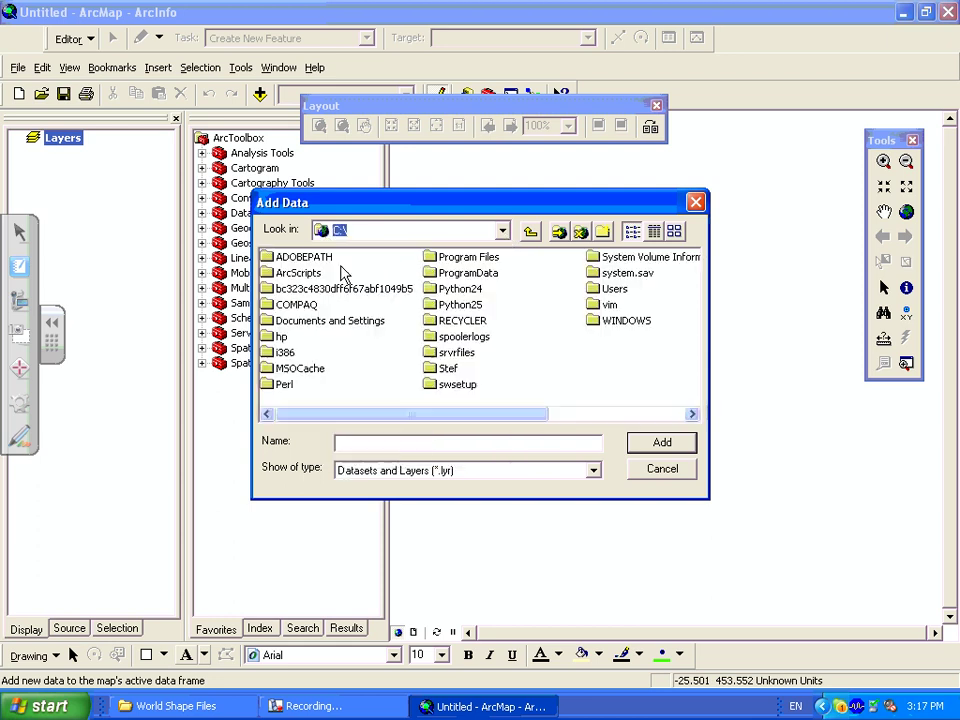
{"action": "double_click", "coordinate": [333, 321]}
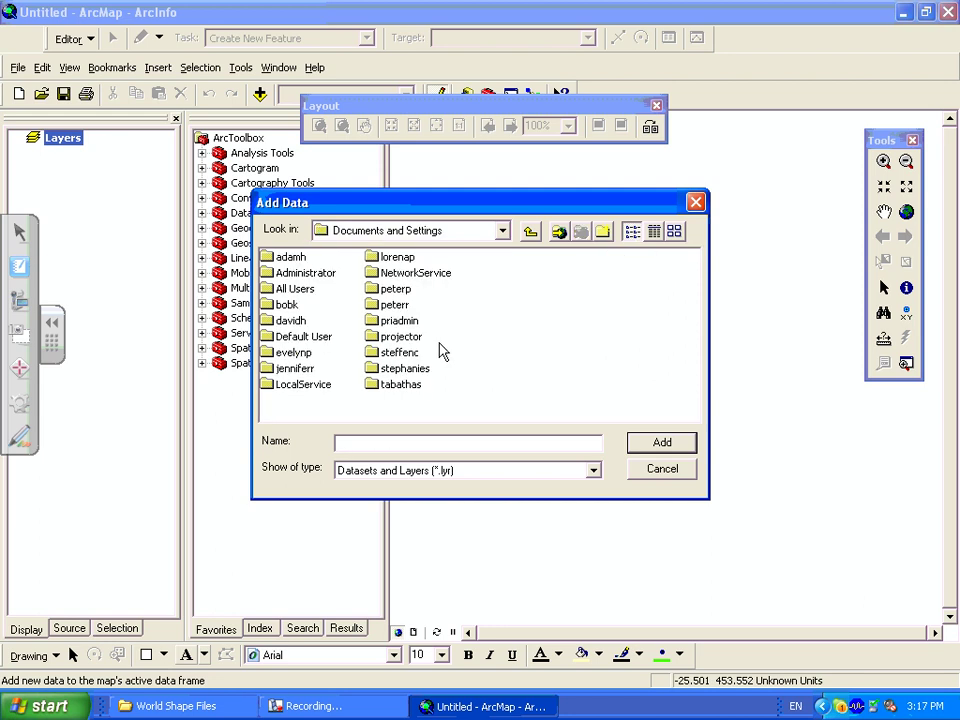
{"action": "double_click", "coordinate": [294, 288]}
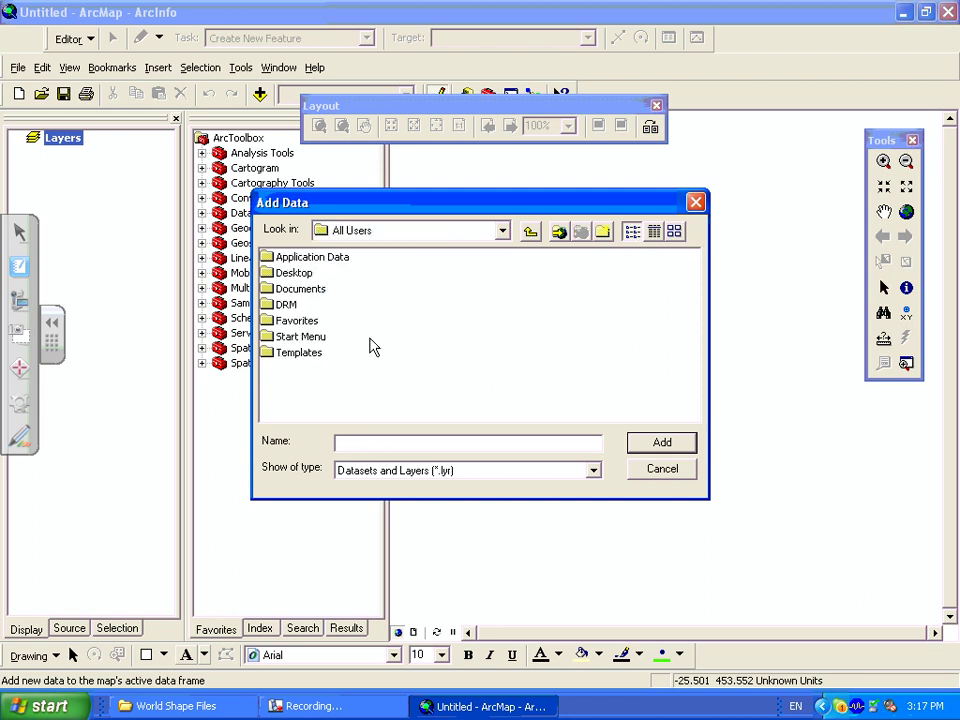
{"action": "double_click", "coordinate": [305, 273]}
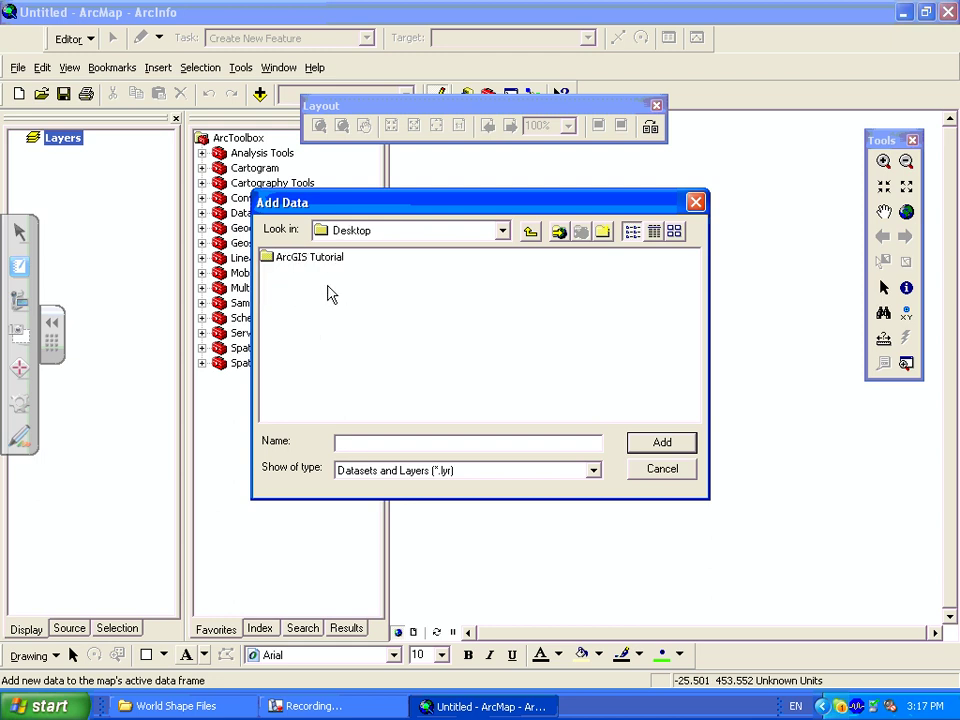
{"action": "double_click", "coordinate": [313, 258]}
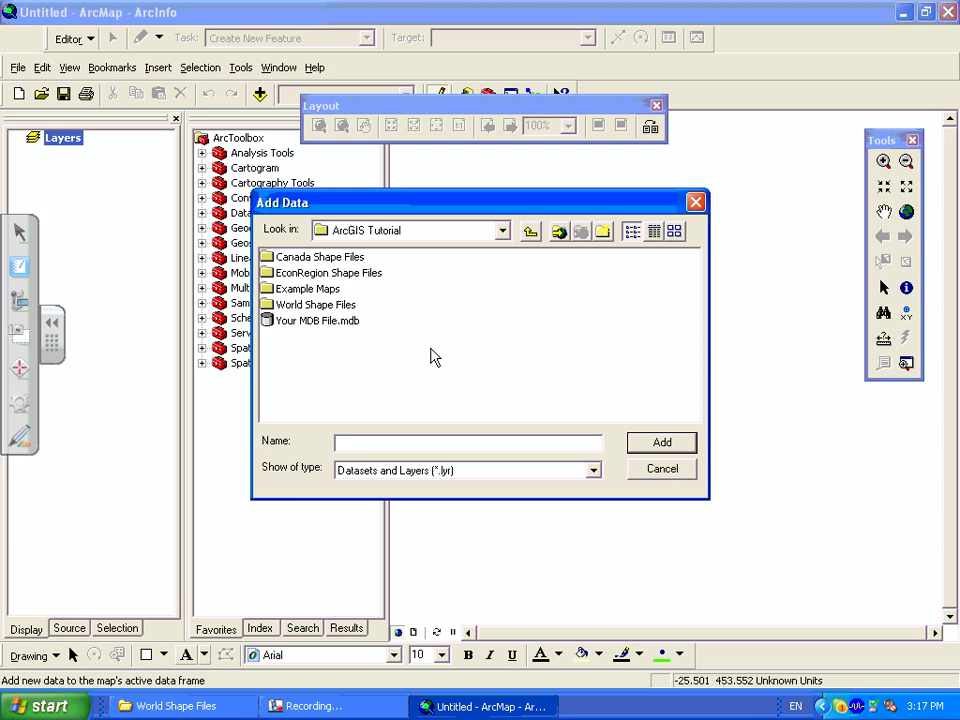
{"action": "double_click", "coordinate": [347, 307]}
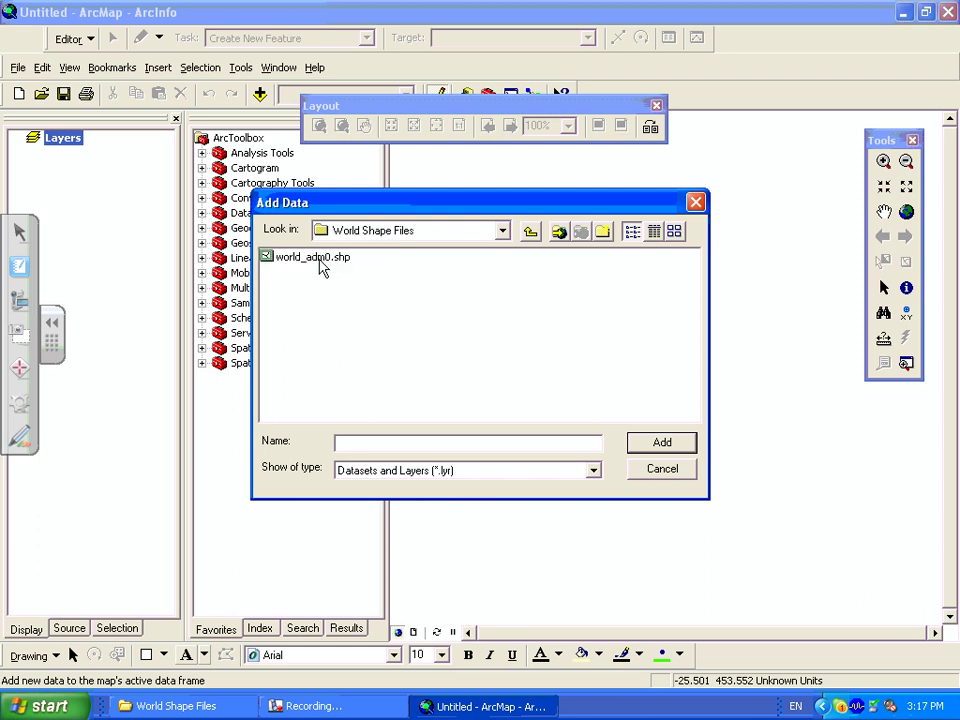
{"action": "left_click", "coordinate": [320, 262]}
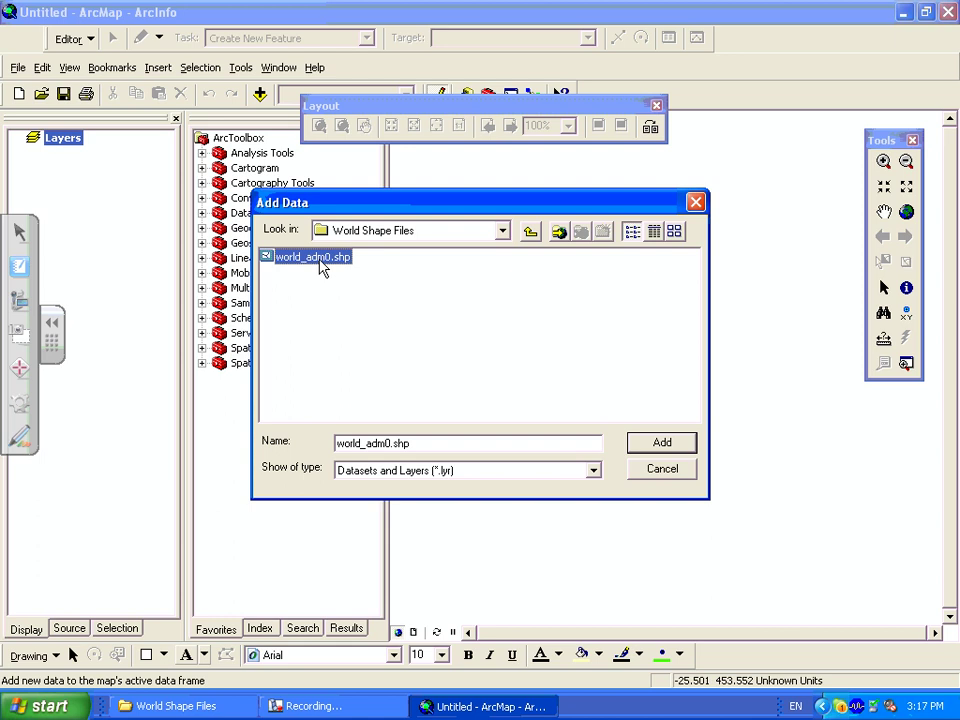
{"action": "left_click", "coordinate": [663, 443]}
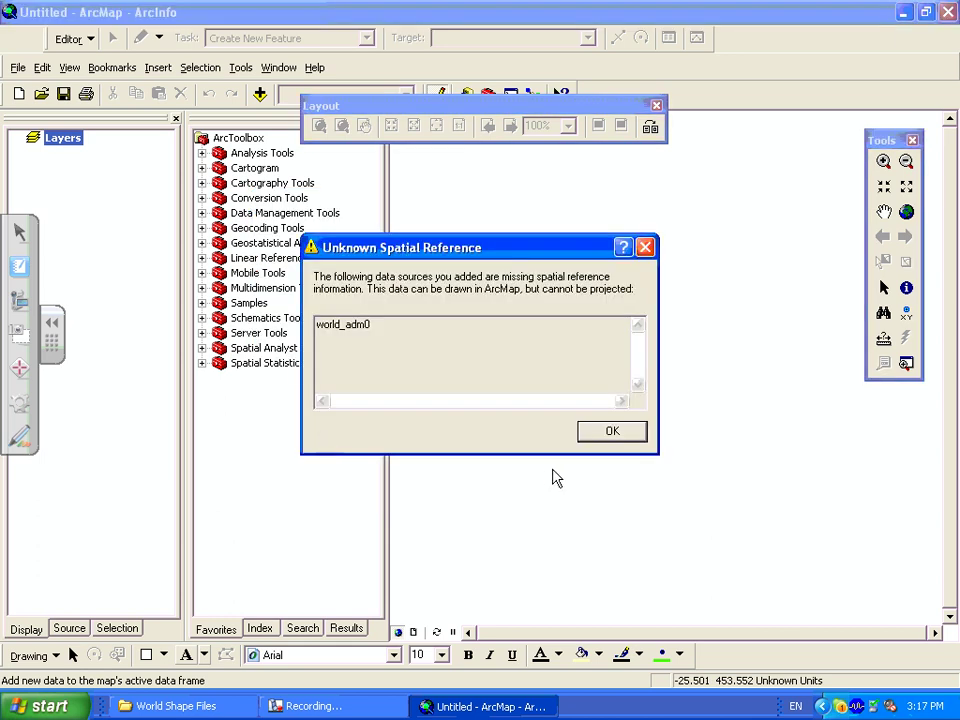
{"action": "left_click", "coordinate": [610, 432]}
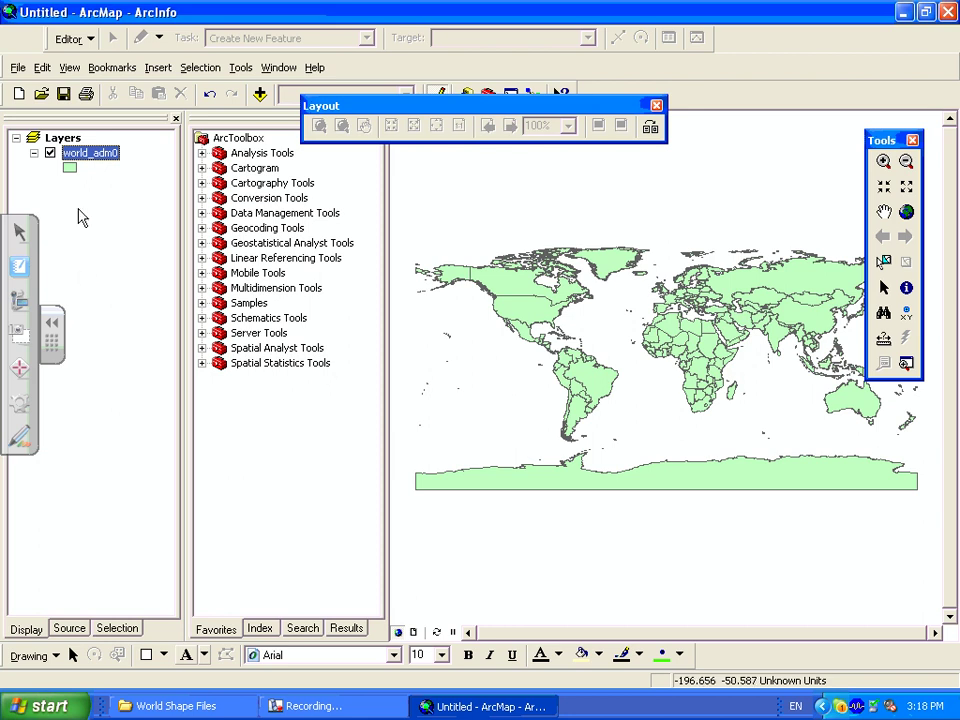
Step: Open the attribute table of the world_adm0 layer
{"action": "double_click", "coordinate": [84, 154]}
{"action": "right_click", "coordinate": [85, 155]}
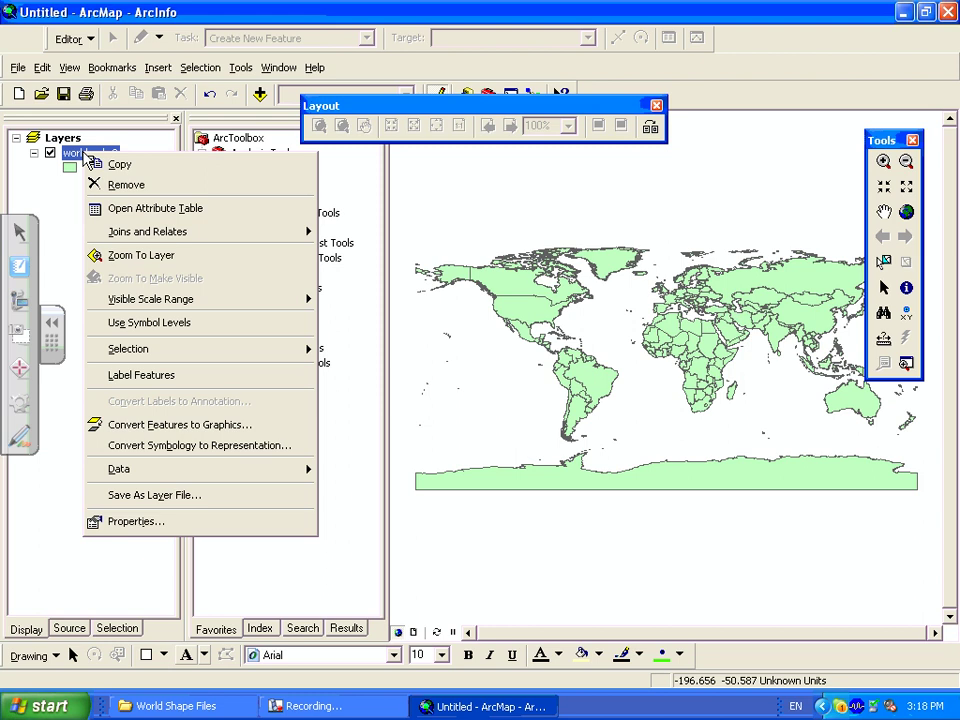
{"action": "left_click", "coordinate": [110, 210]}
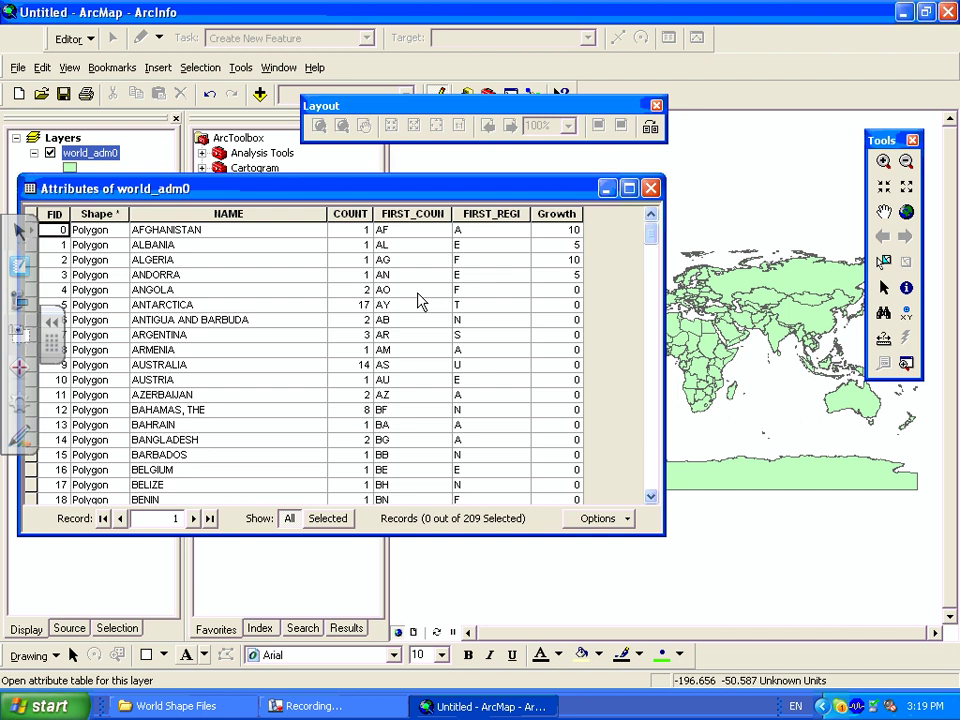
Step: Add a Short Integer field named pop to the world_adm0 attribute table and start an edit session
{"action": "left_click", "coordinate": [625, 521]}
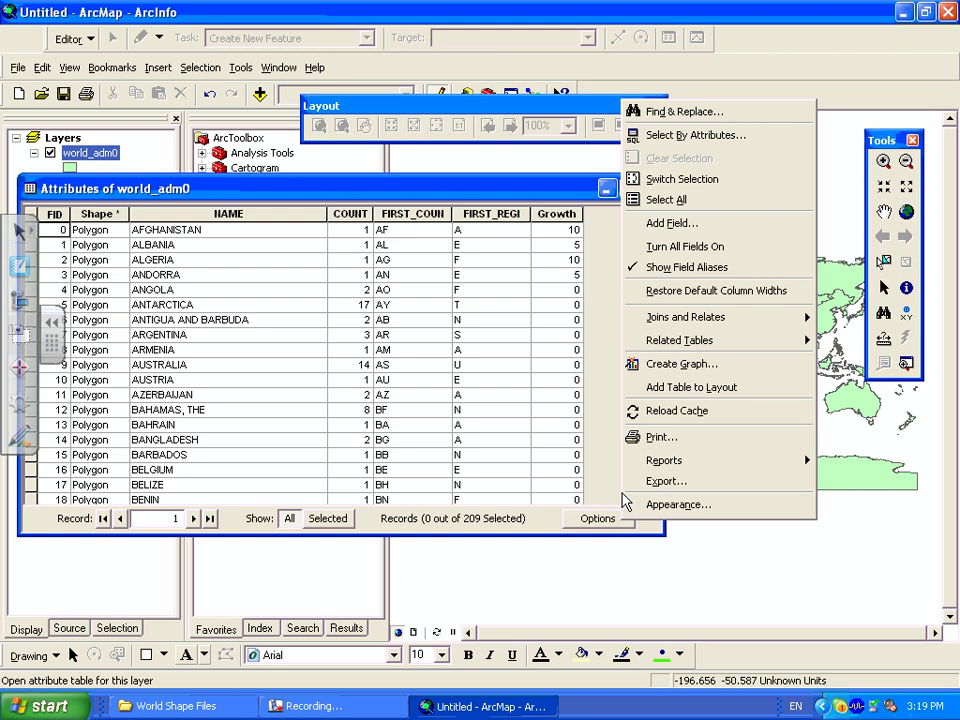
{"action": "left_click", "coordinate": [645, 224]}
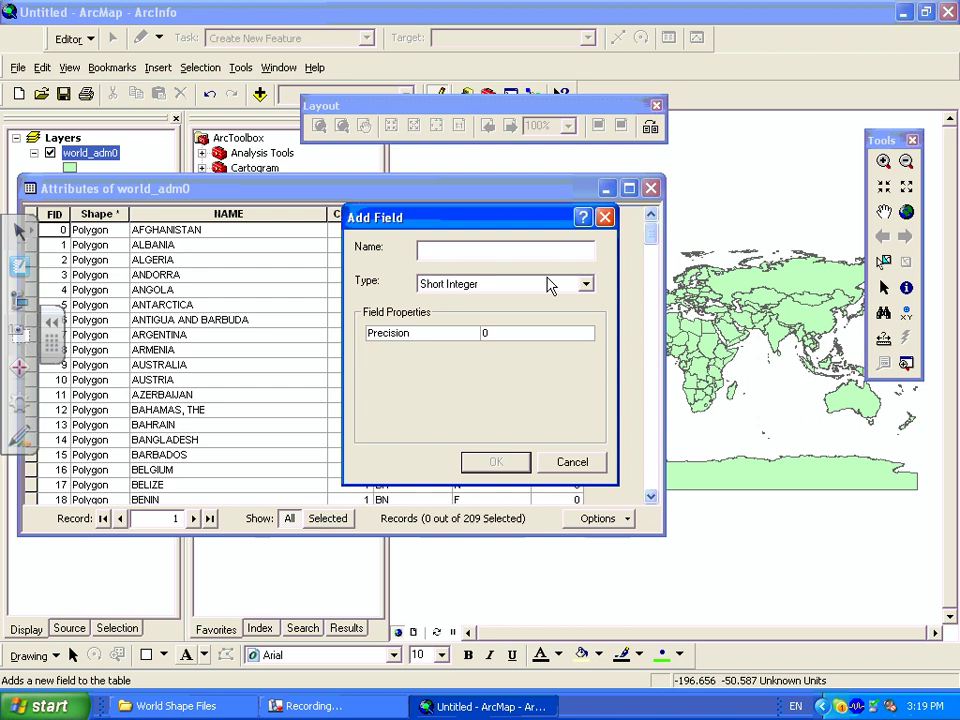
{"action": "type", "text": "pop"}
{"action": "left_click", "coordinate": [470, 460]}
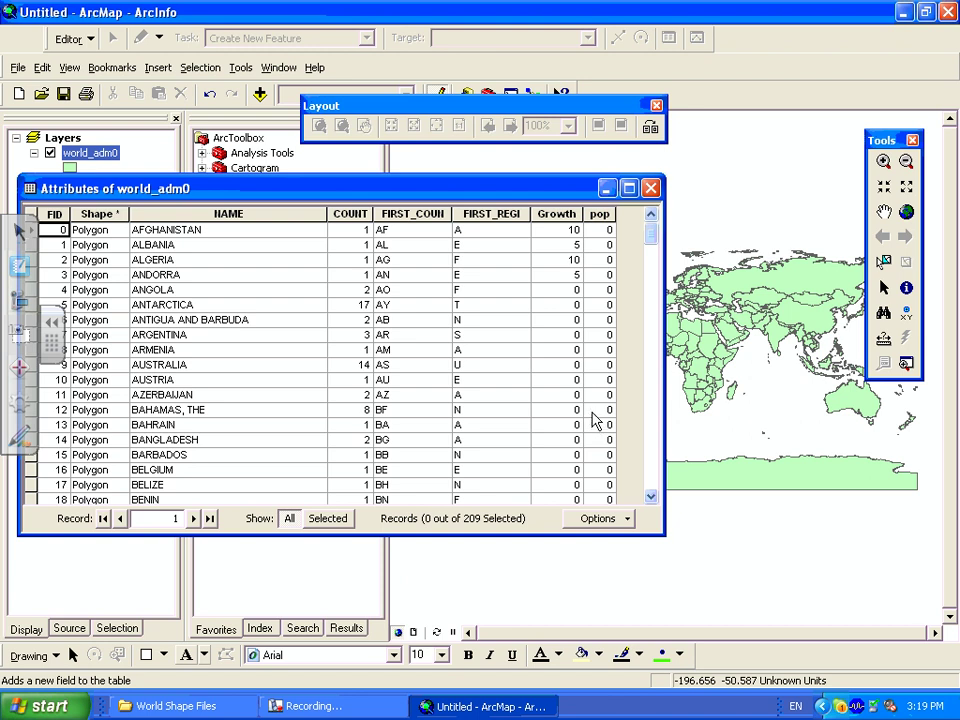
{"action": "left_click", "coordinate": [70, 39]}
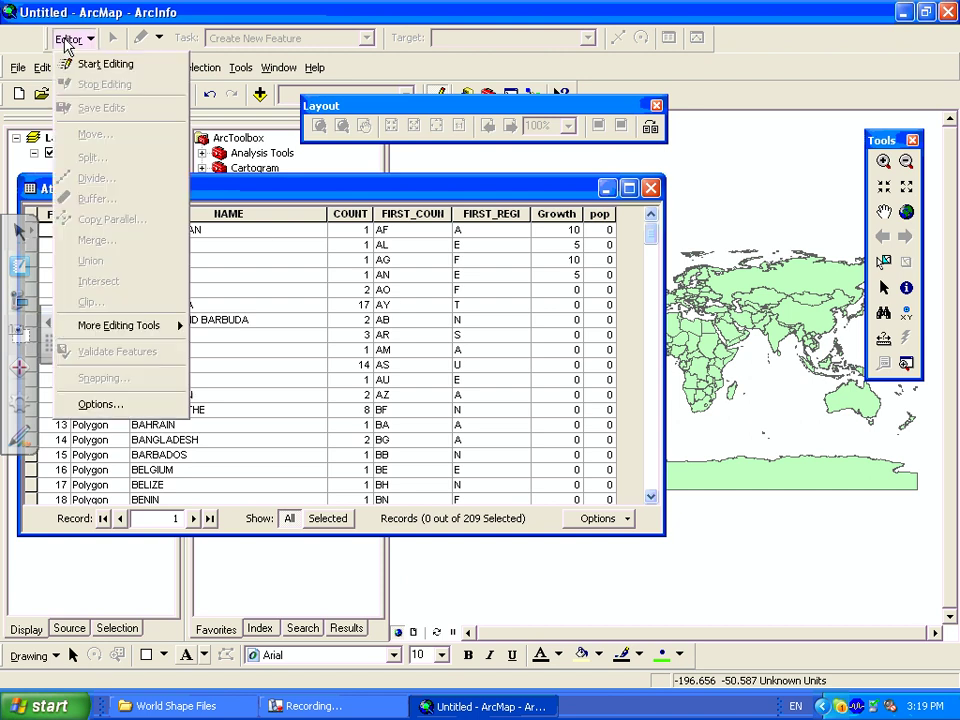
{"action": "left_click", "coordinate": [80, 64]}
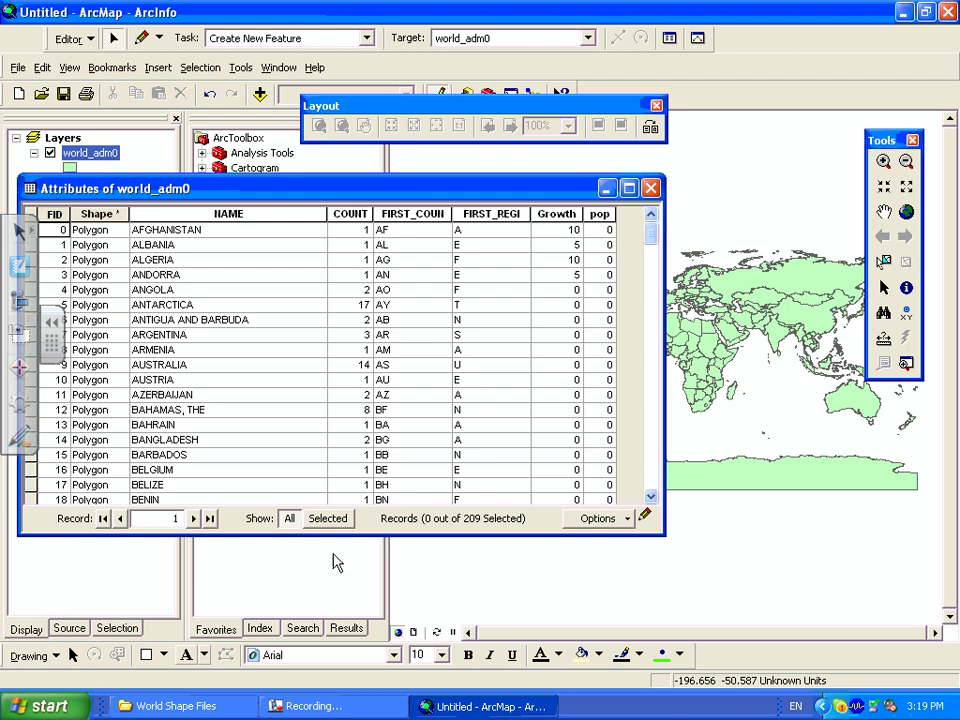
Step: Switch to the file explorer and open Numbers.xls from the colleague's folder under Staff Files on the N: drive
{"action": "left_click", "coordinate": [118, 706]}
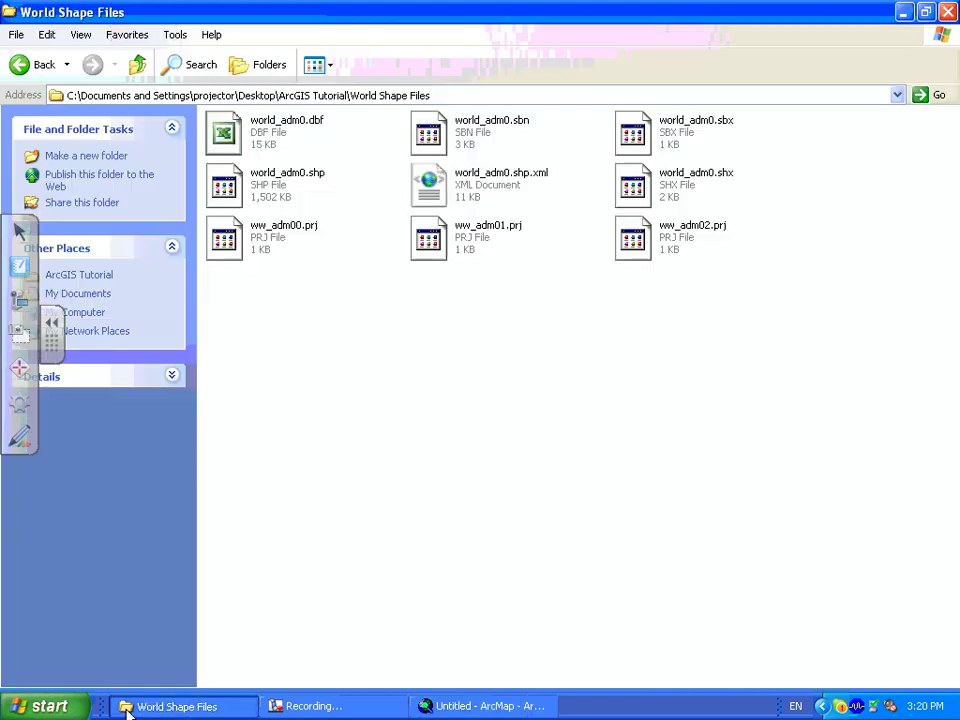
{"action": "left_click", "coordinate": [137, 64]}
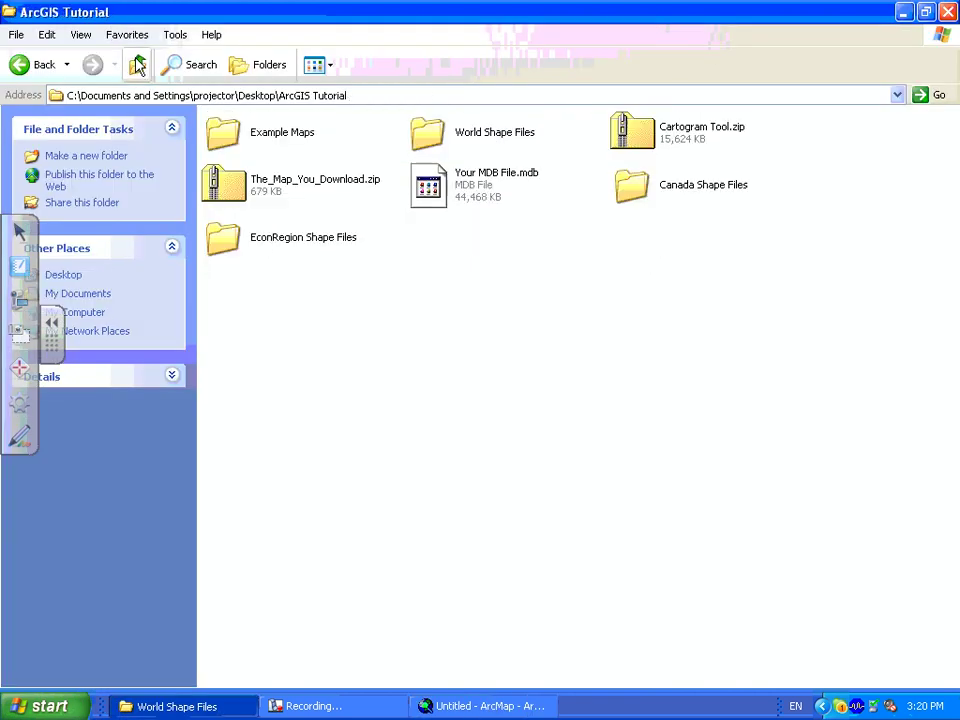
{"action": "left_click", "coordinate": [137, 64]}
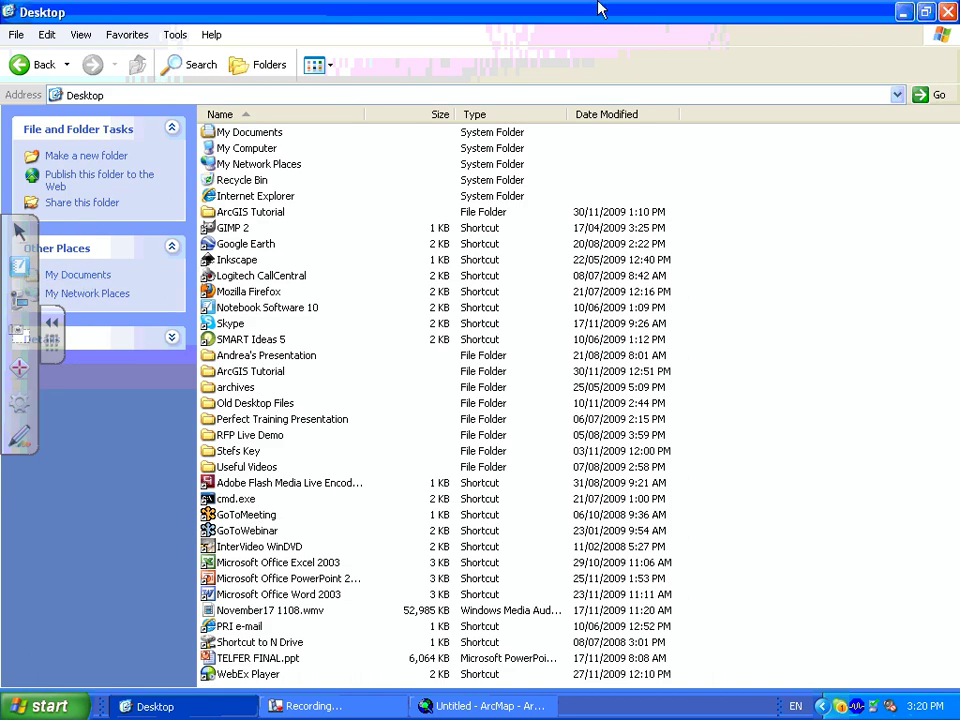
{"action": "left_click", "coordinate": [896, 95]}
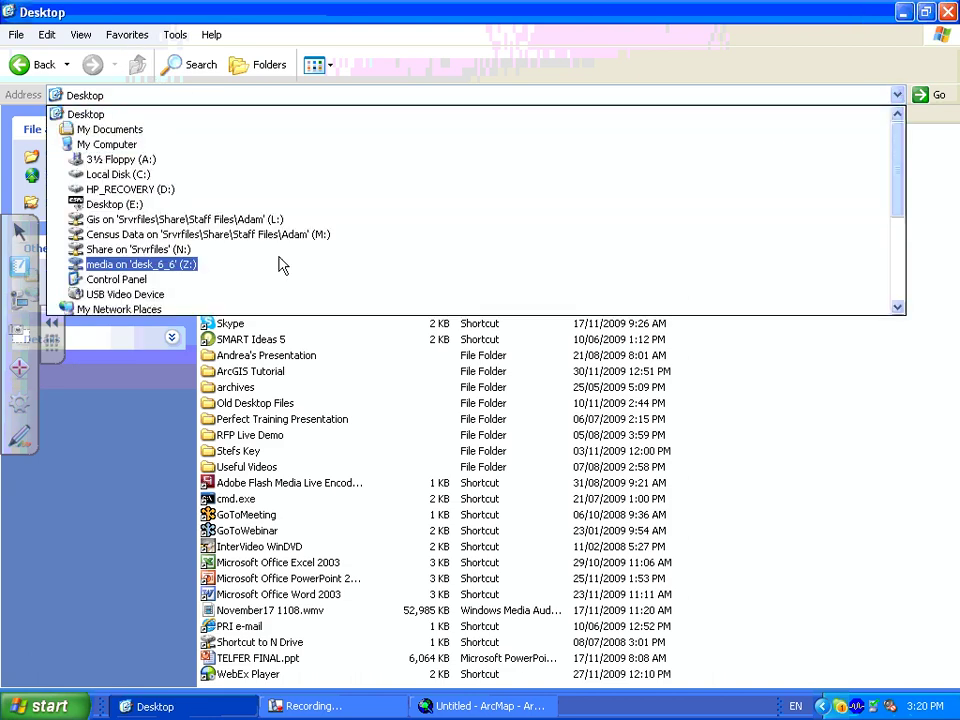
{"action": "left_click", "coordinate": [190, 249]}
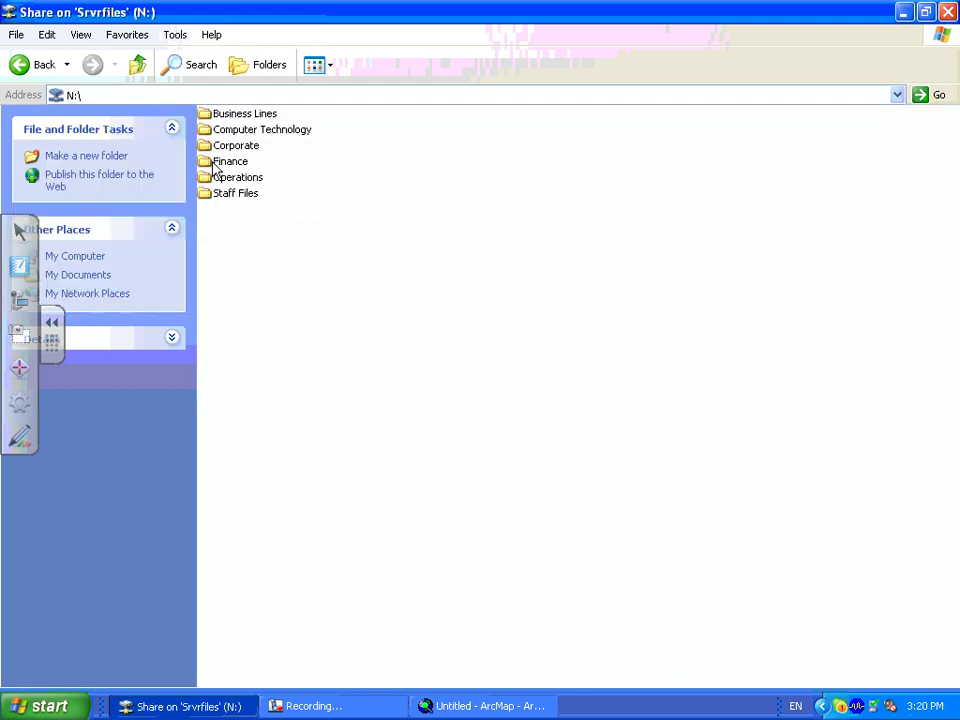
{"action": "double_click", "coordinate": [217, 193]}
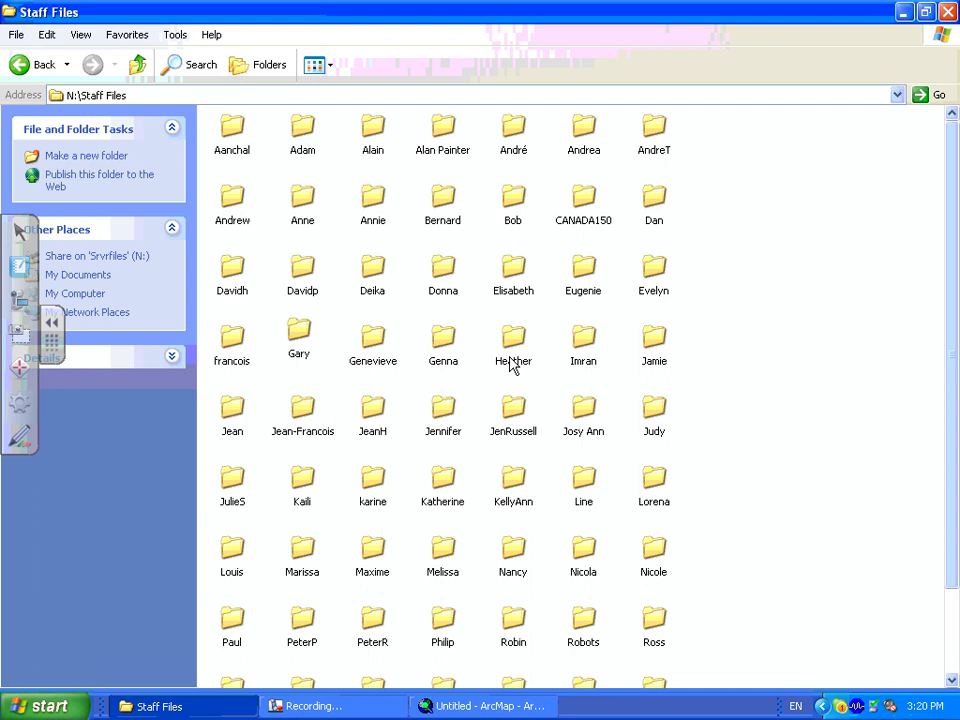
{"action": "scroll", "coordinate": [720, 517], "scroll_direction": "down", "scroll_amount": 3}
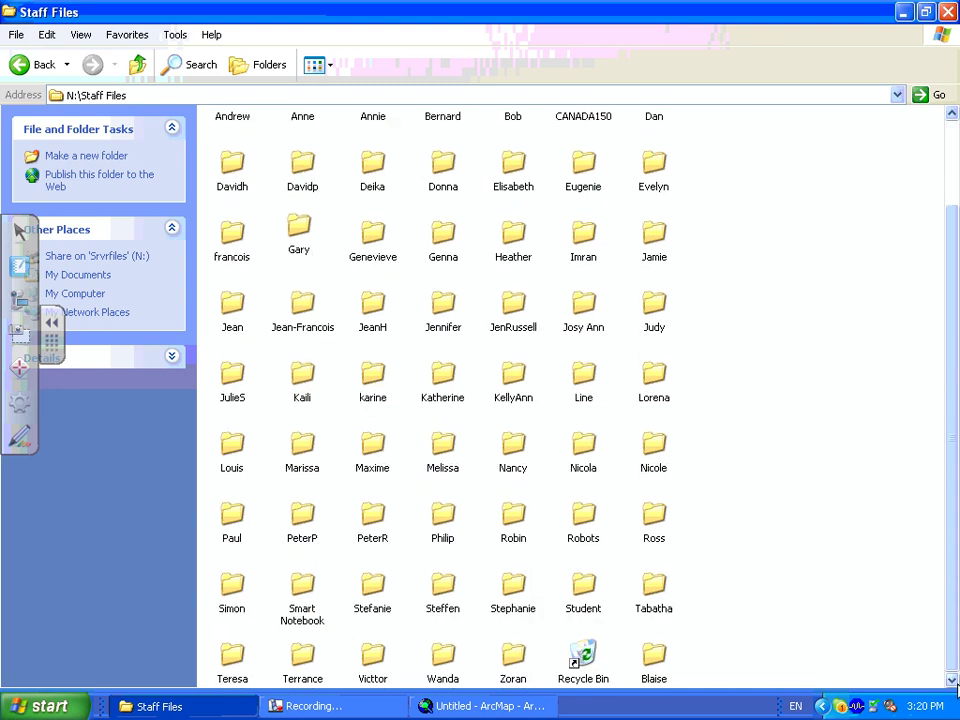
{"action": "double_click", "coordinate": [443, 516]}
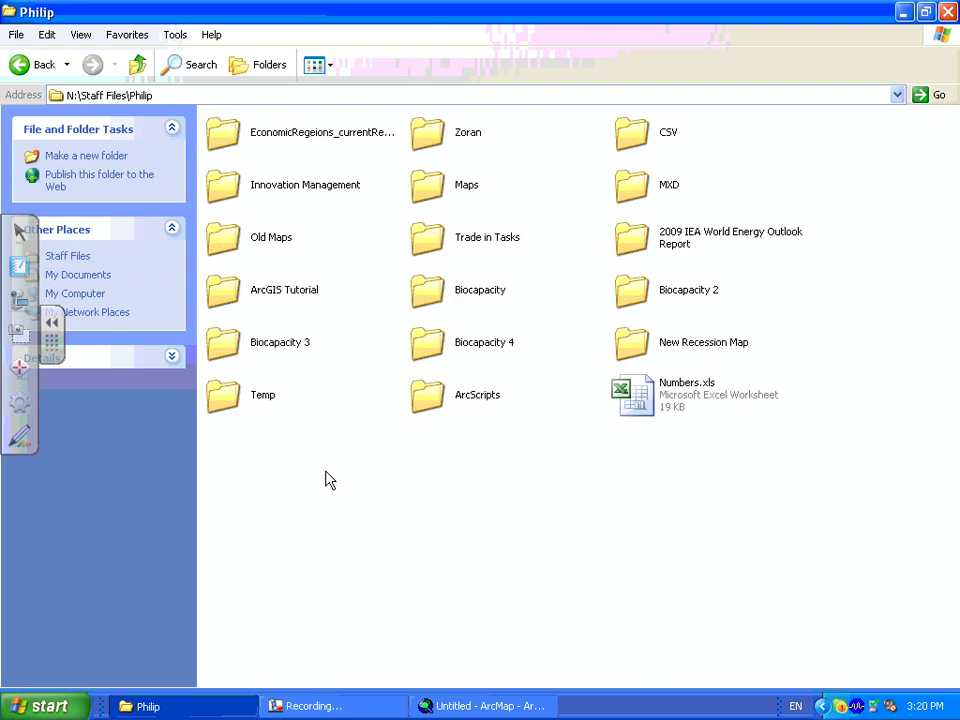
{"action": "left_click", "coordinate": [709, 400]}
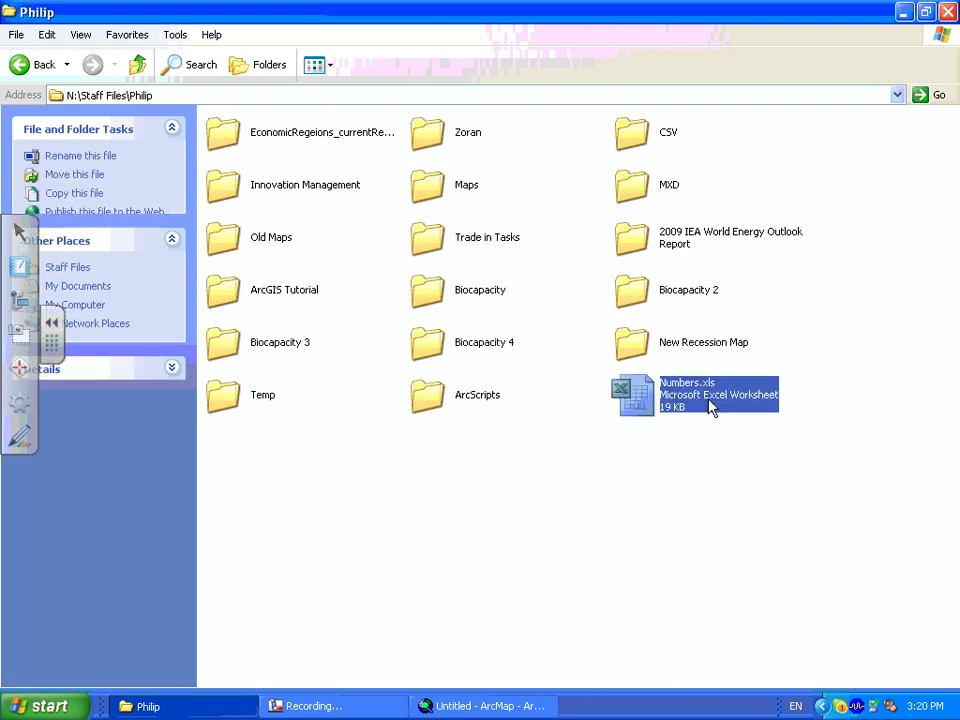
{"action": "key", "text": "Return"}
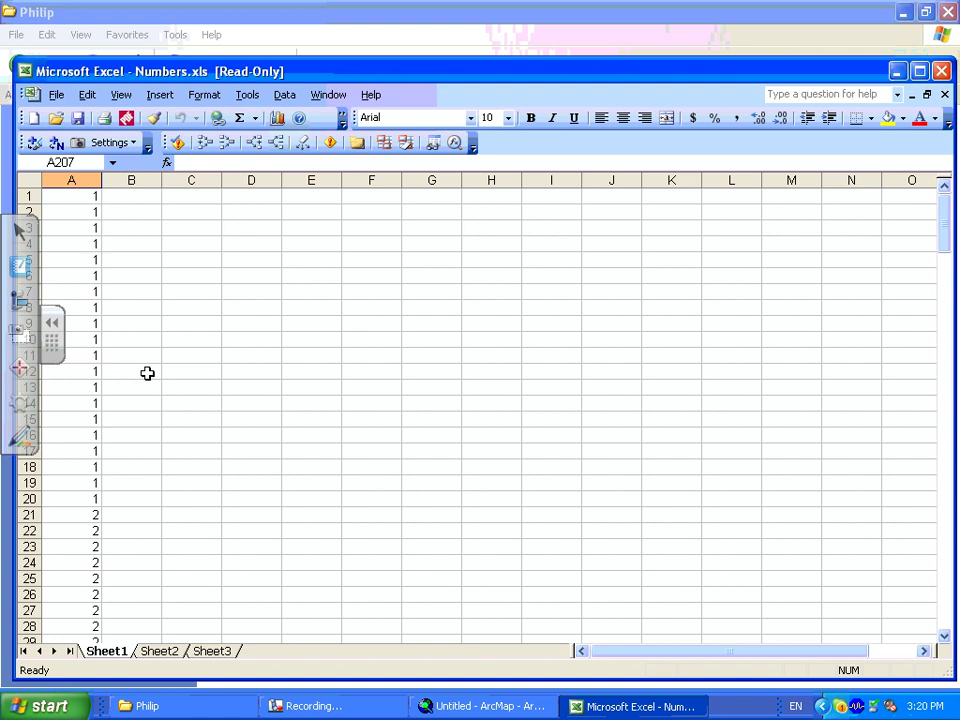
Step: Copy column A of Sheet1 in Numbers.xls and switch back to ArcMap
{"action": "left_click", "coordinate": [74, 178]}
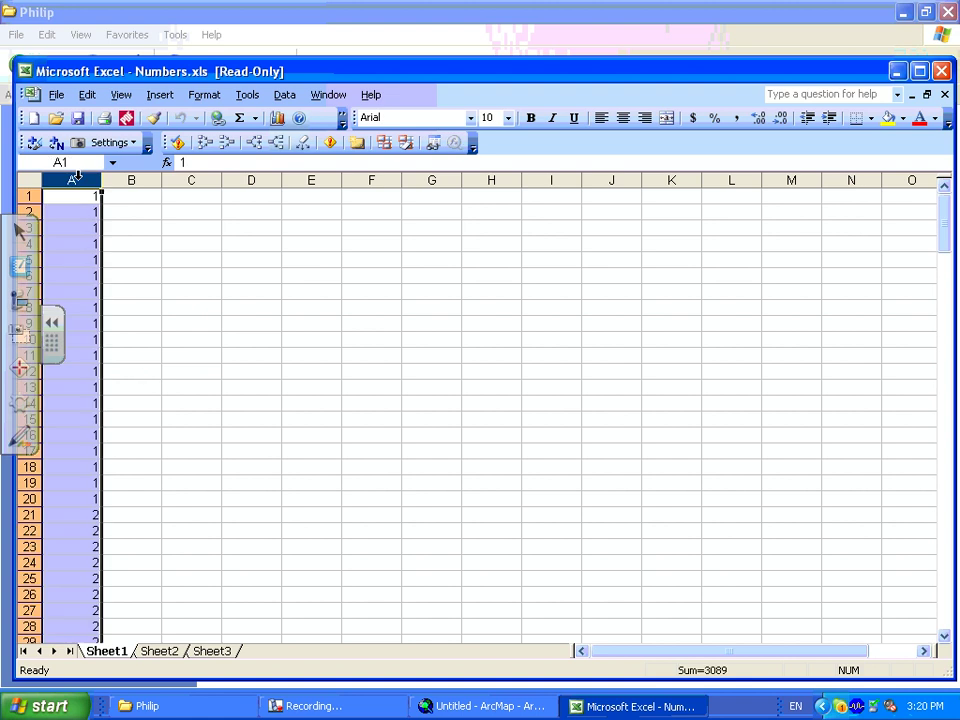
{"action": "right_click", "coordinate": [76, 179]}
{"action": "left_click", "coordinate": [112, 216]}
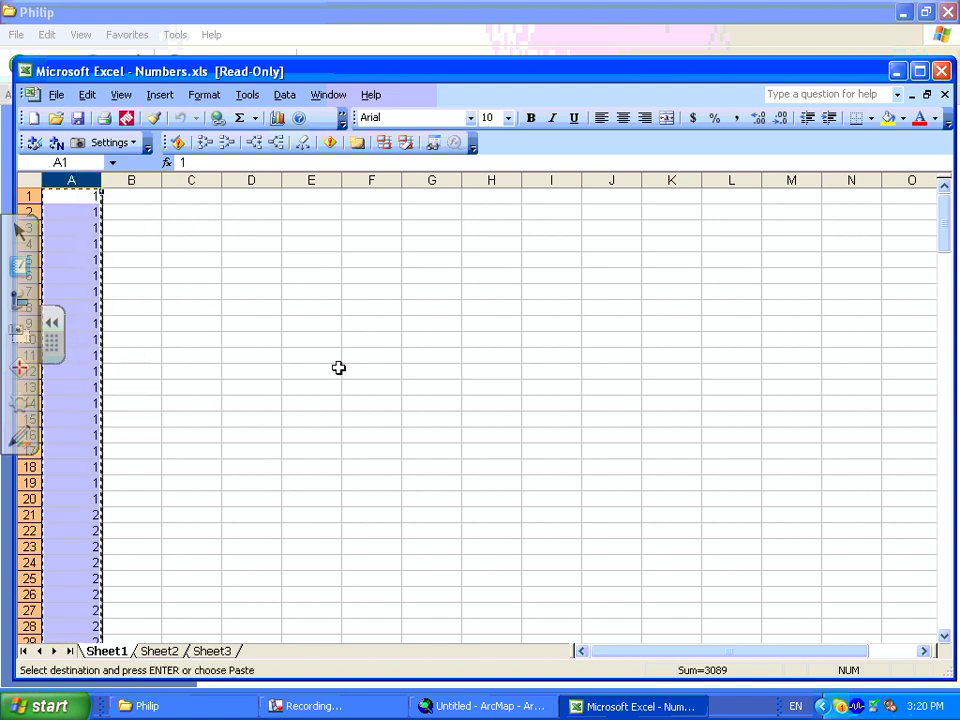
{"action": "left_click", "coordinate": [474, 707]}
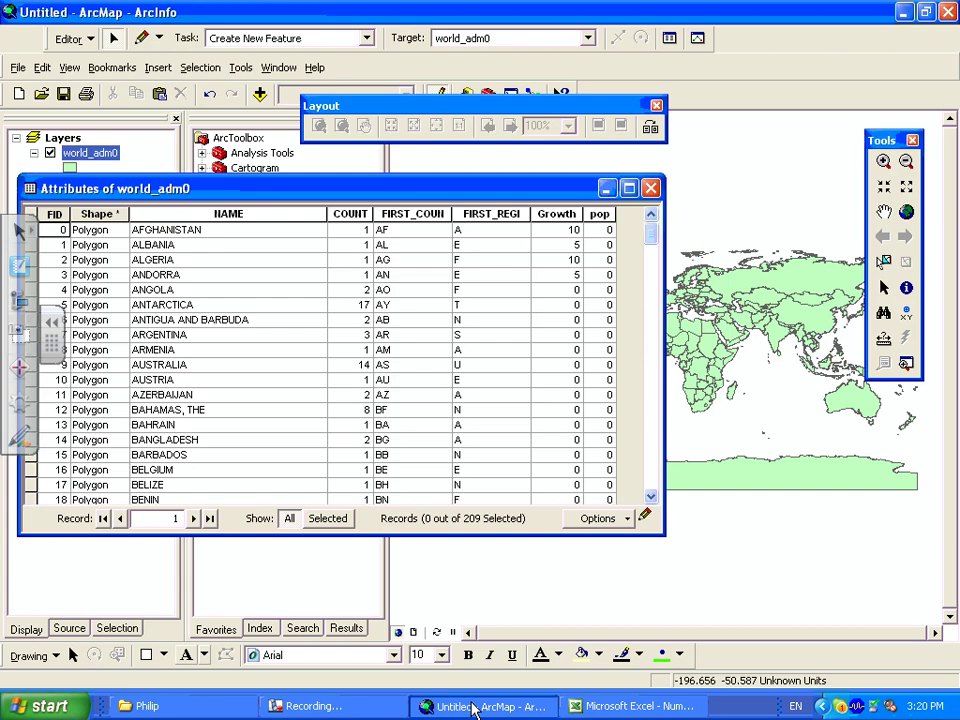
Step: Select the pop column of the world_adm0 attribute table and paste the copied Excel values into it from the first record
{"action": "right_click", "coordinate": [600, 214]}
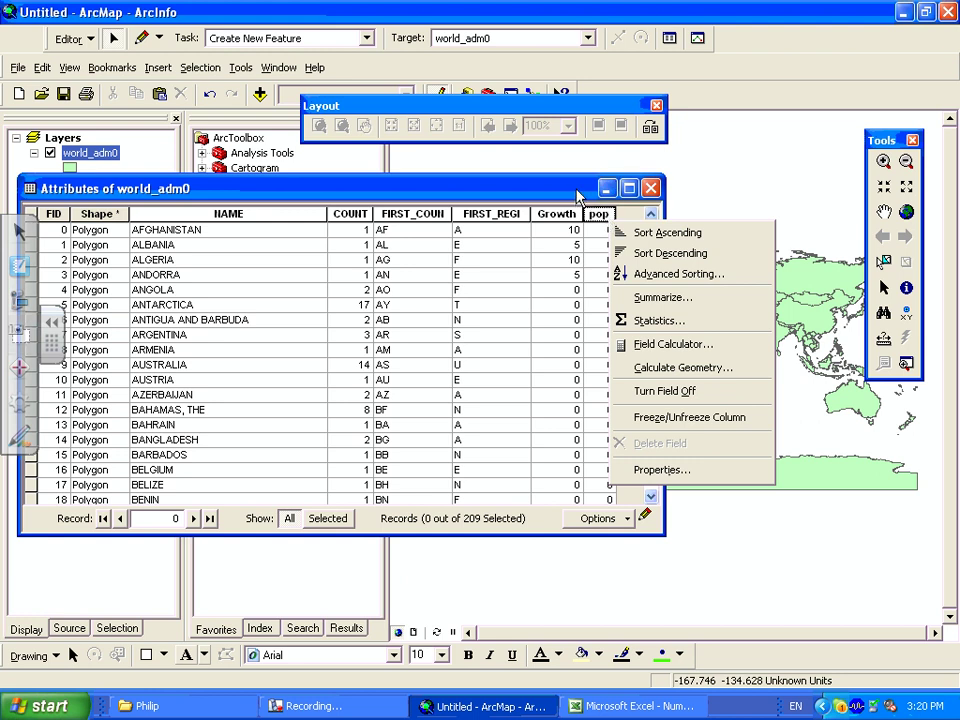
{"action": "left_click", "coordinate": [606, 214]}
{"action": "left_click", "coordinate": [608, 215]}
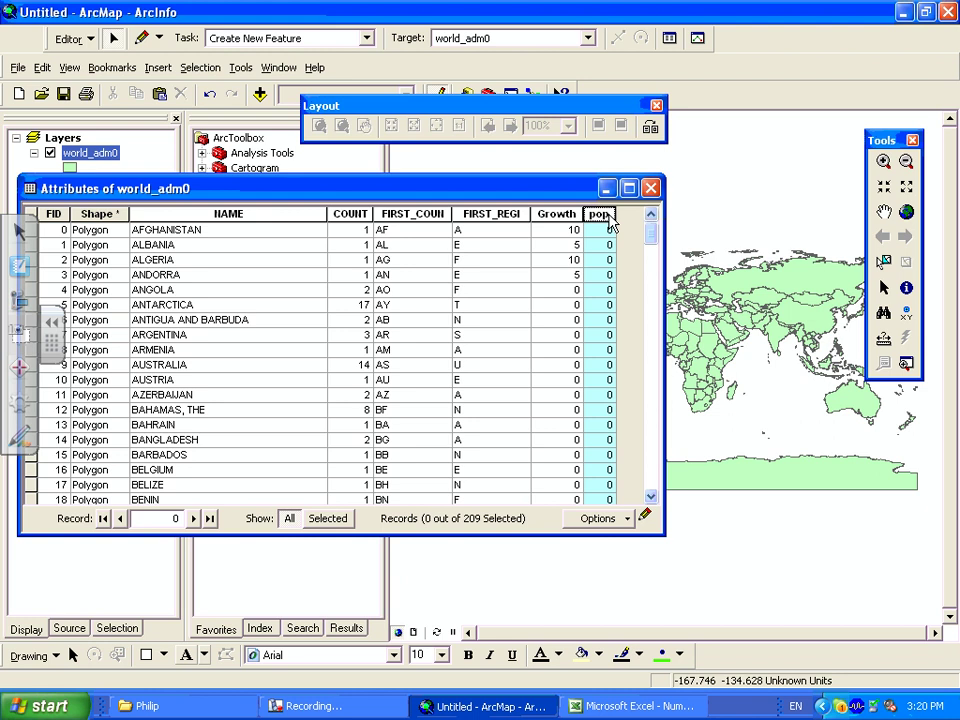
{"action": "right_click", "coordinate": [611, 220]}
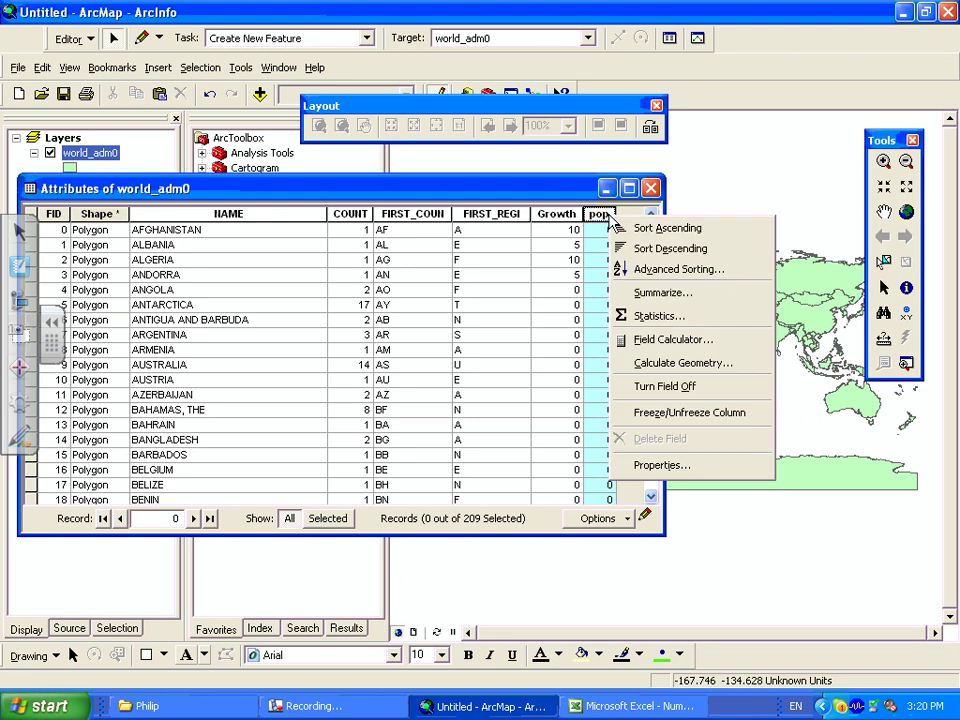
{"action": "left_click", "coordinate": [605, 215]}
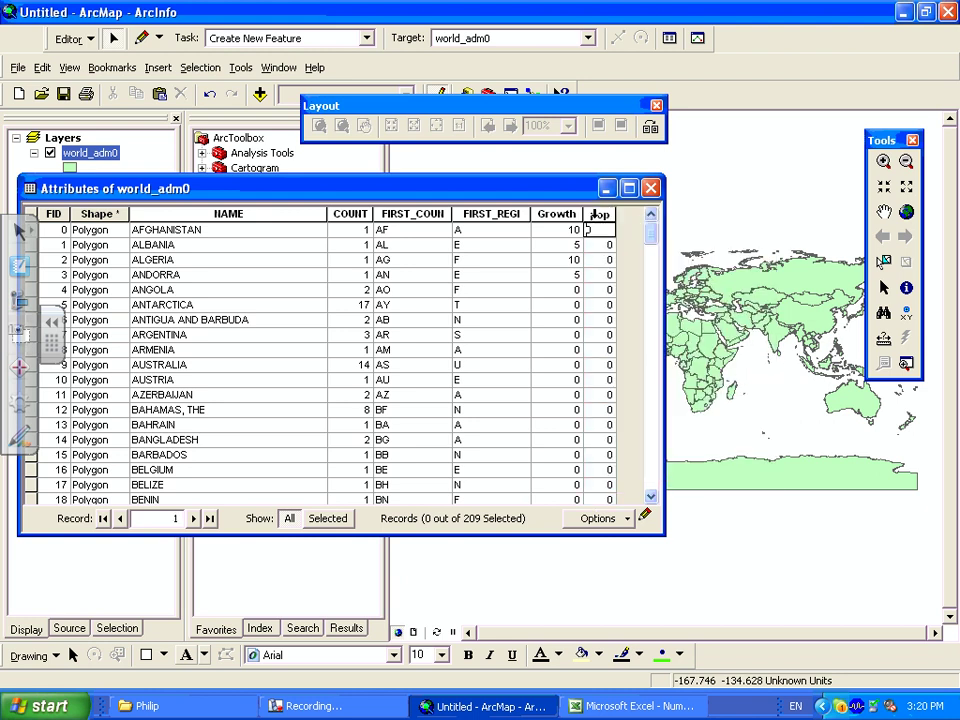
{"action": "left_click", "coordinate": [598, 231]}
{"action": "left_click", "coordinate": [598, 215]}
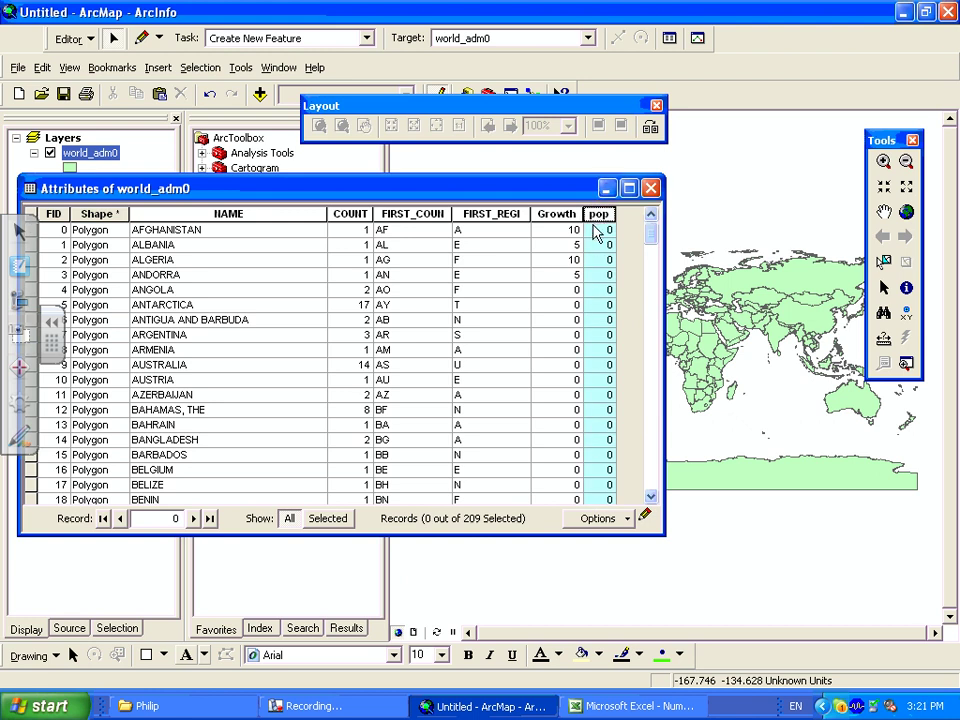
{"action": "left_click", "coordinate": [596, 230]}
{"action": "right_click", "coordinate": [596, 232]}
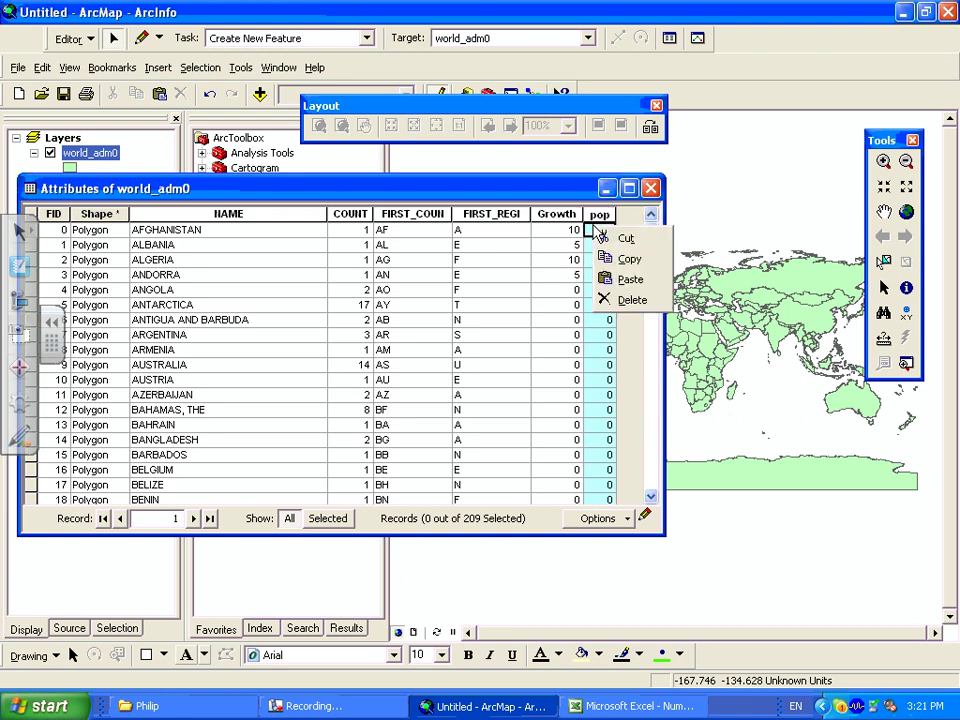
{"action": "left_click", "coordinate": [628, 279]}
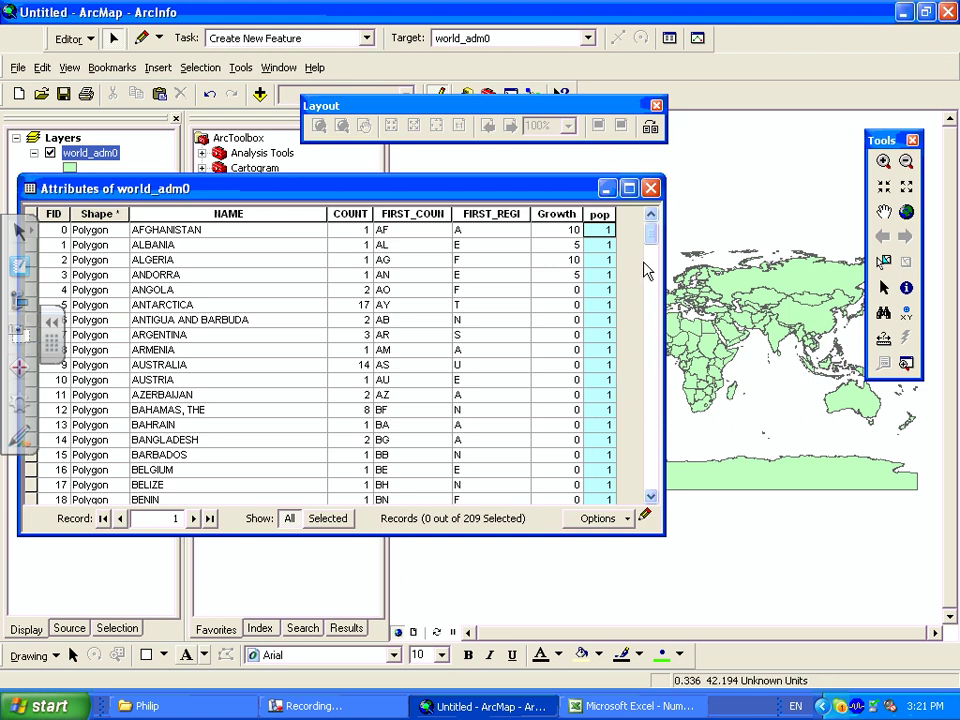
Step: Check the pasted pop values down to the last records, then stop editing and save the edits
{"action": "left_click_drag", "start_coordinate": [655, 245], "coordinate": [654, 498]}
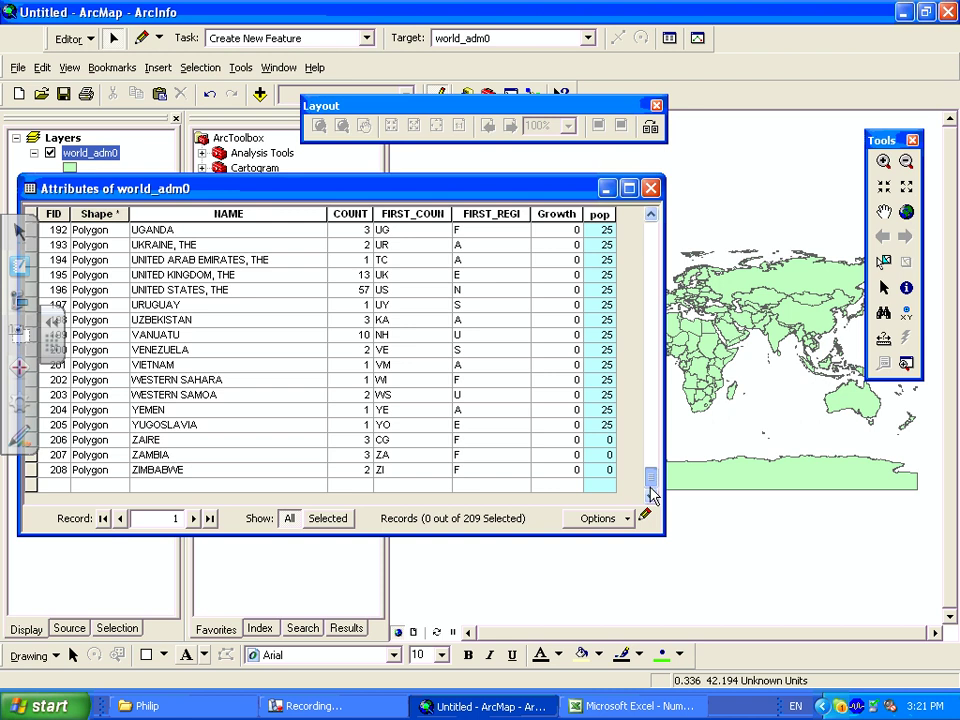
{"action": "scroll", "coordinate": [651, 490], "scroll_direction": "up", "scroll_amount": 2}
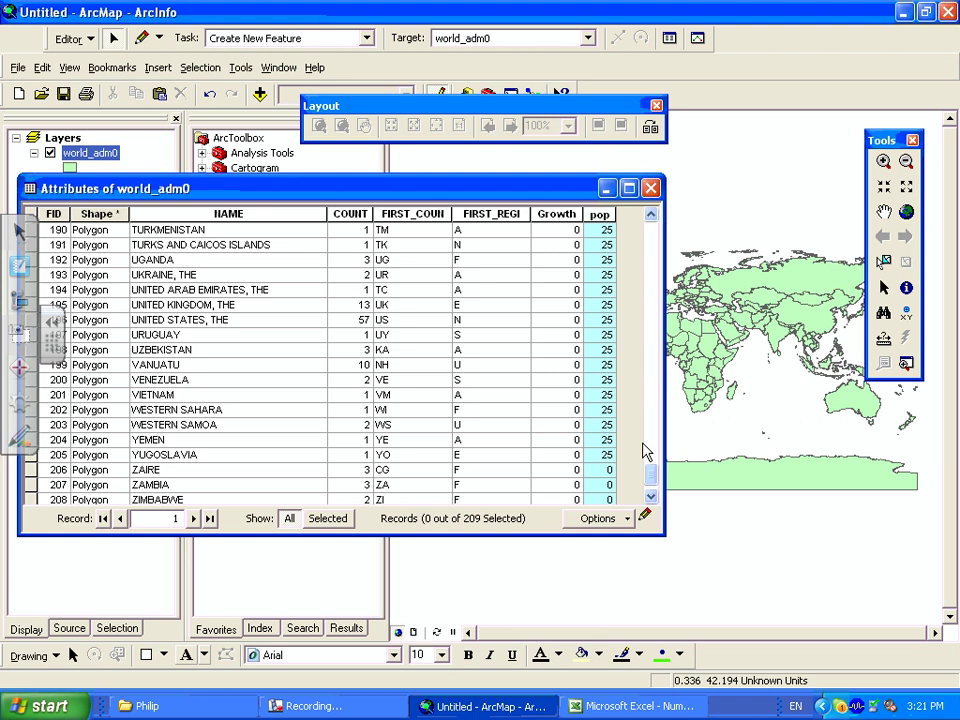
{"action": "left_click", "coordinate": [66, 39]}
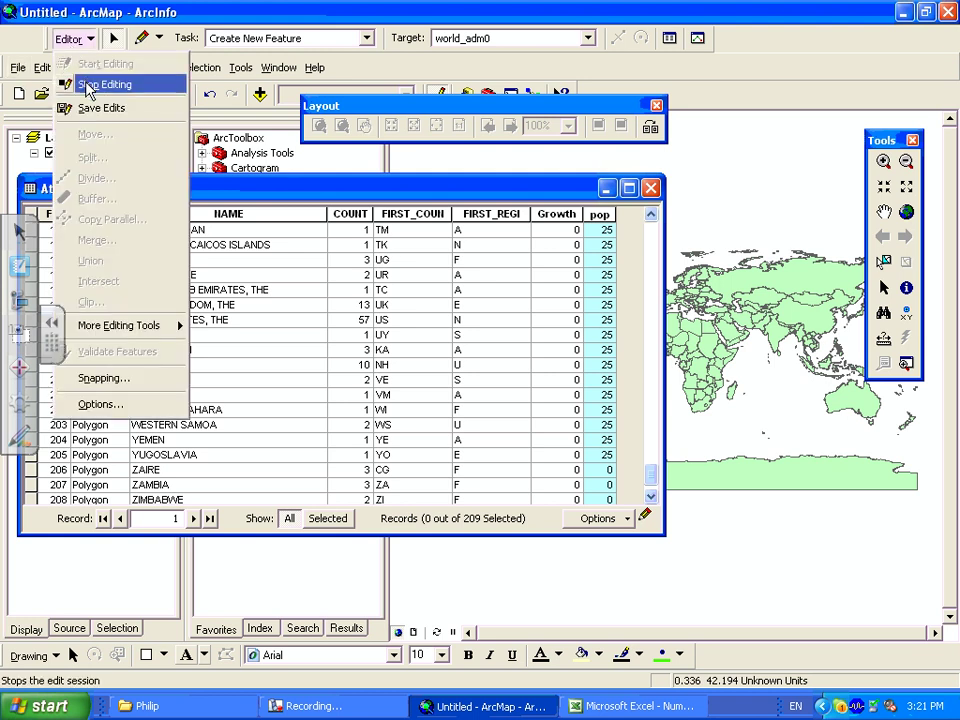
{"action": "left_click", "coordinate": [95, 84]}
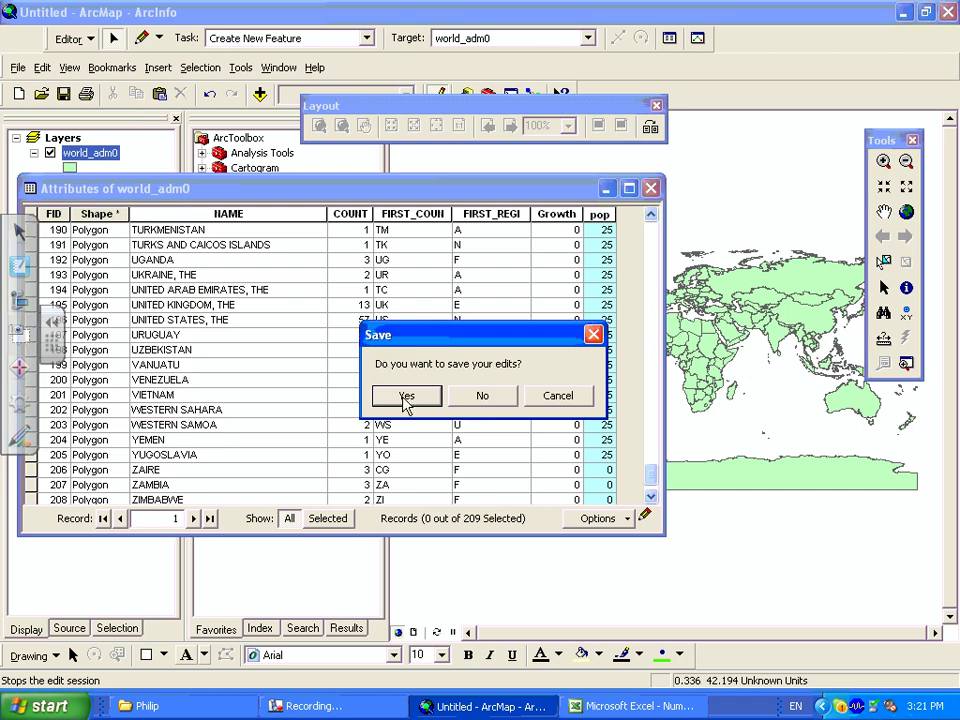
{"action": "left_click", "coordinate": [406, 395]}
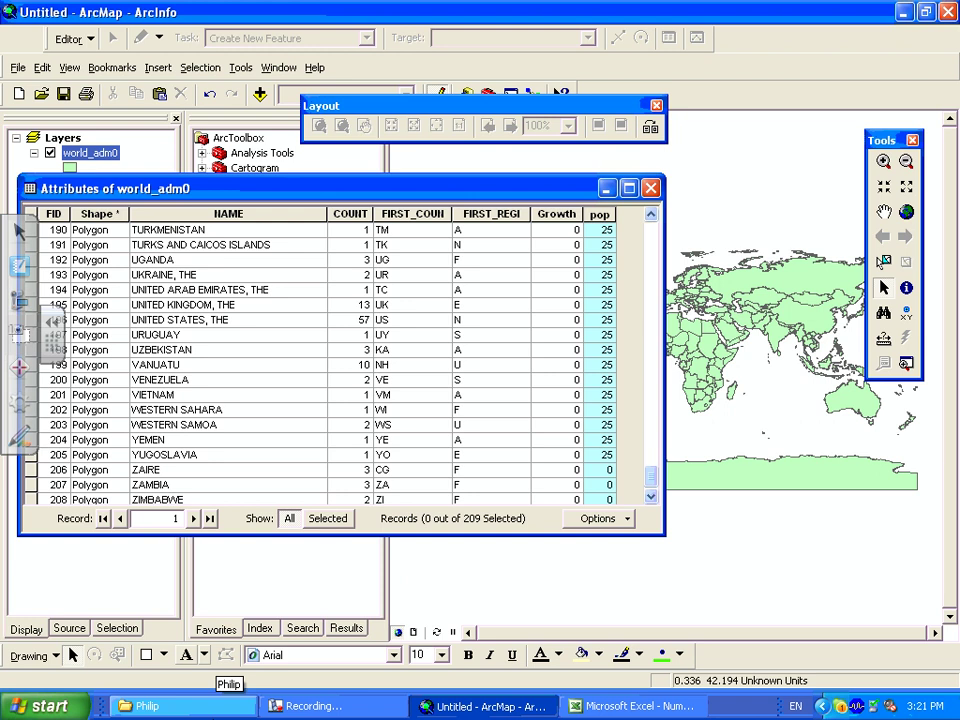
Step: Switch to the file explorer and open world_adm0.dbf from C:\Documents and Settings\All Users\Desktop\ArcGIS Tutorial\World Shape Files
{"action": "left_click", "coordinate": [216, 705]}
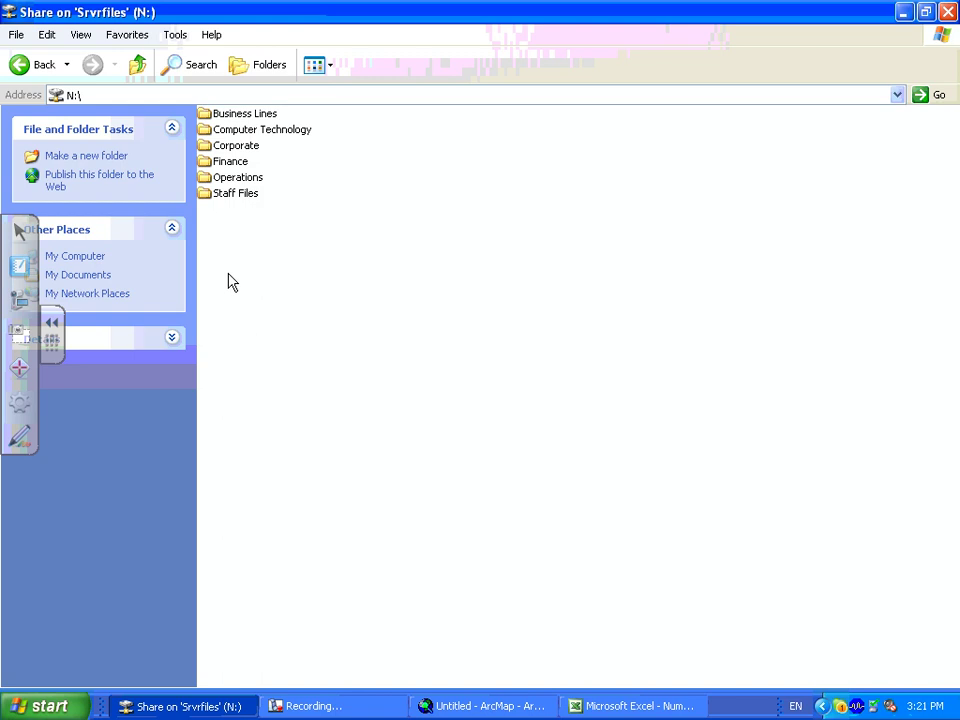
{"action": "left_click", "coordinate": [896, 94]}
{"action": "left_click", "coordinate": [145, 162]}
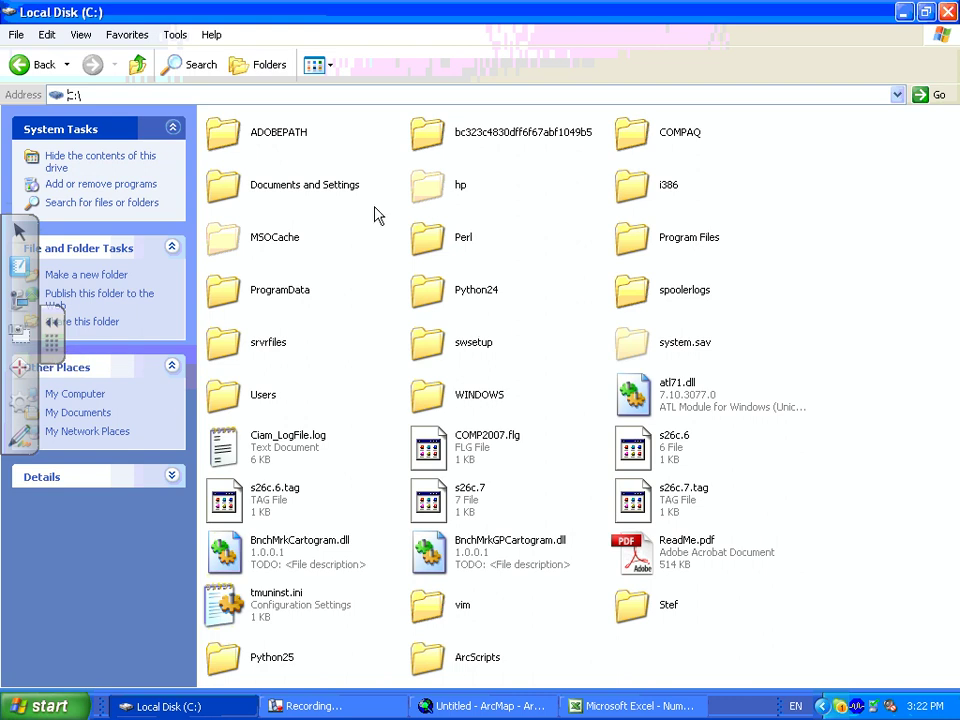
{"action": "double_click", "coordinate": [336, 193]}
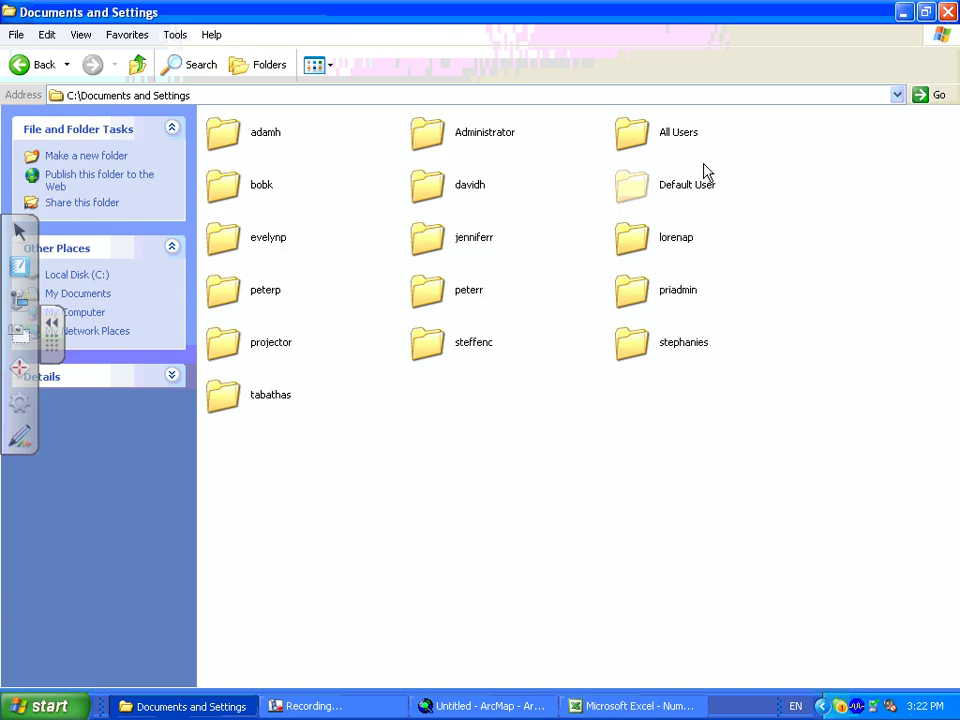
{"action": "double_click", "coordinate": [686, 139]}
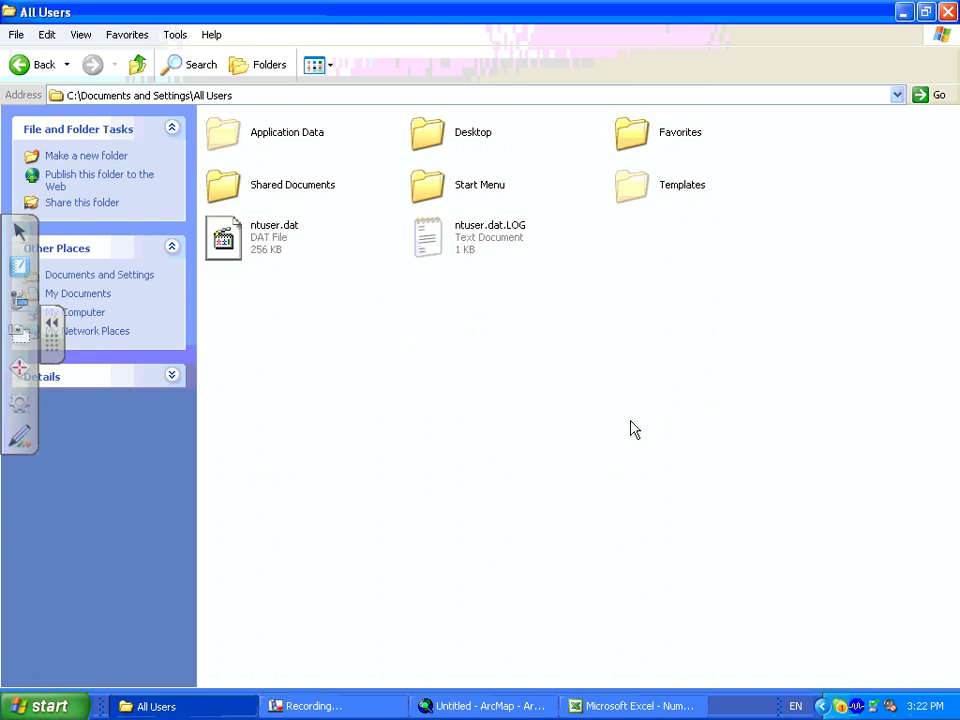
{"action": "double_click", "coordinate": [463, 133]}
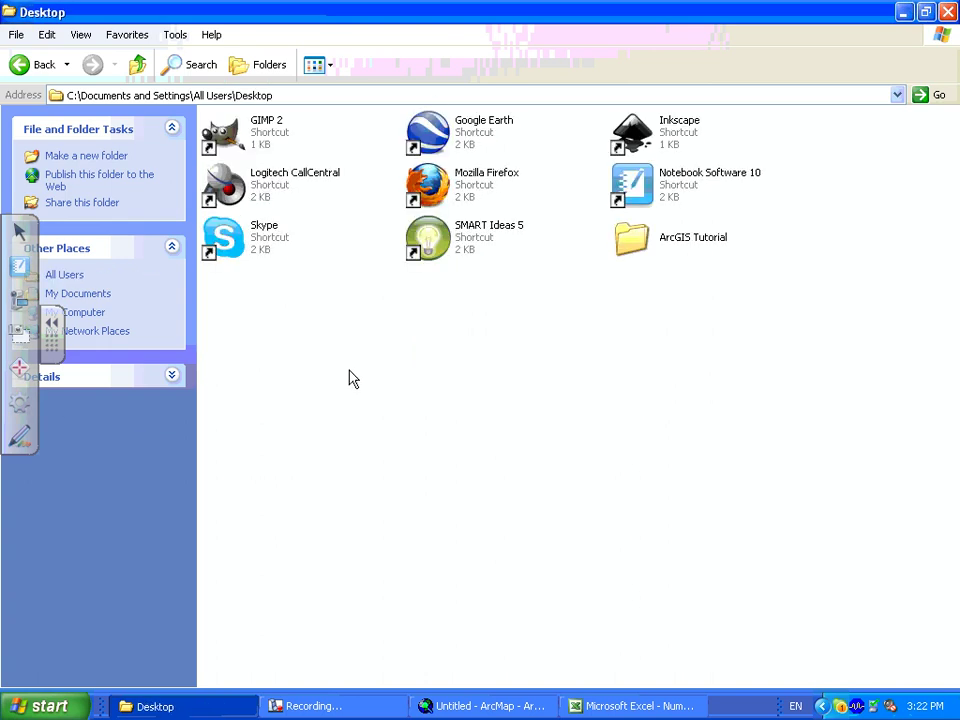
{"action": "left_click", "coordinate": [663, 236]}
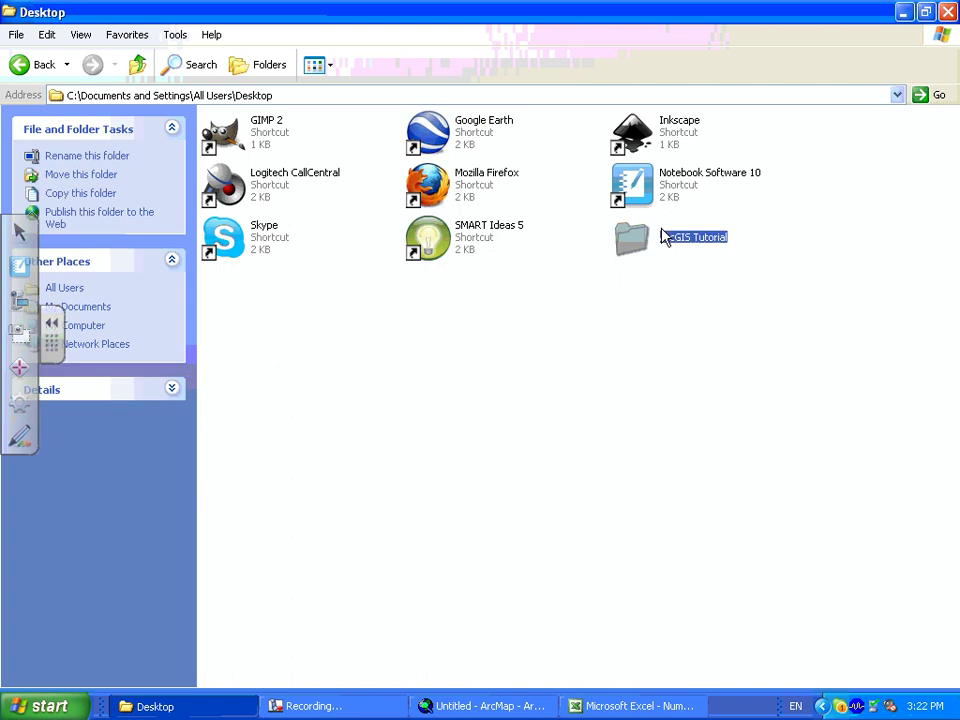
{"action": "double_click", "coordinate": [663, 236]}
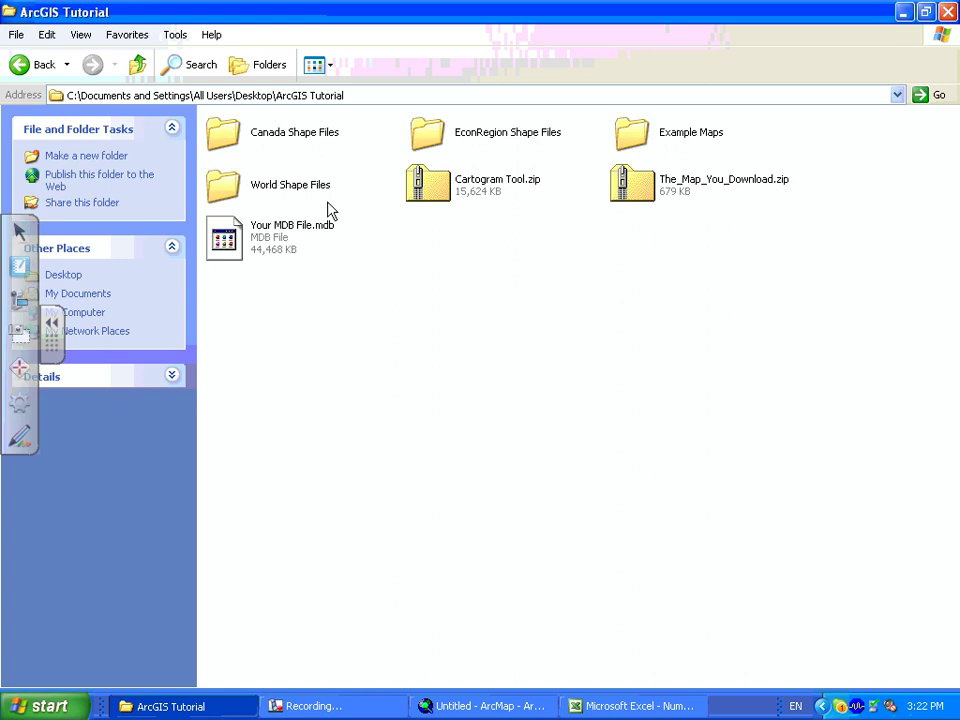
{"action": "double_click", "coordinate": [280, 187]}
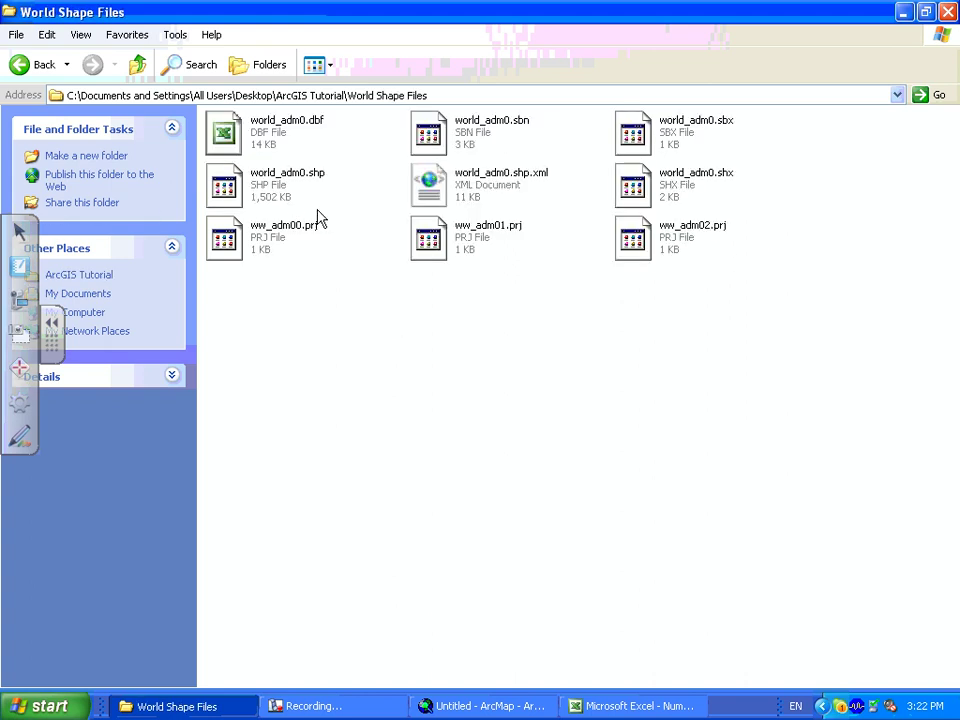
{"action": "double_click", "coordinate": [280, 134]}
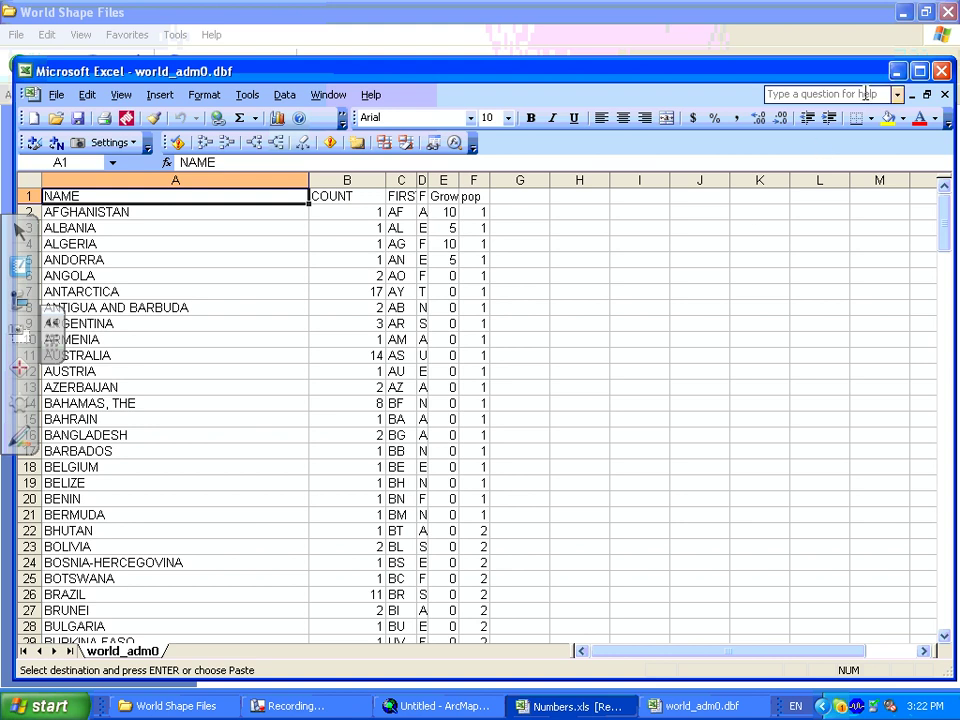
Step: Close Excel without keeping the clipboard contents and switch back to ArcMap
{"action": "left_click", "coordinate": [941, 71]}
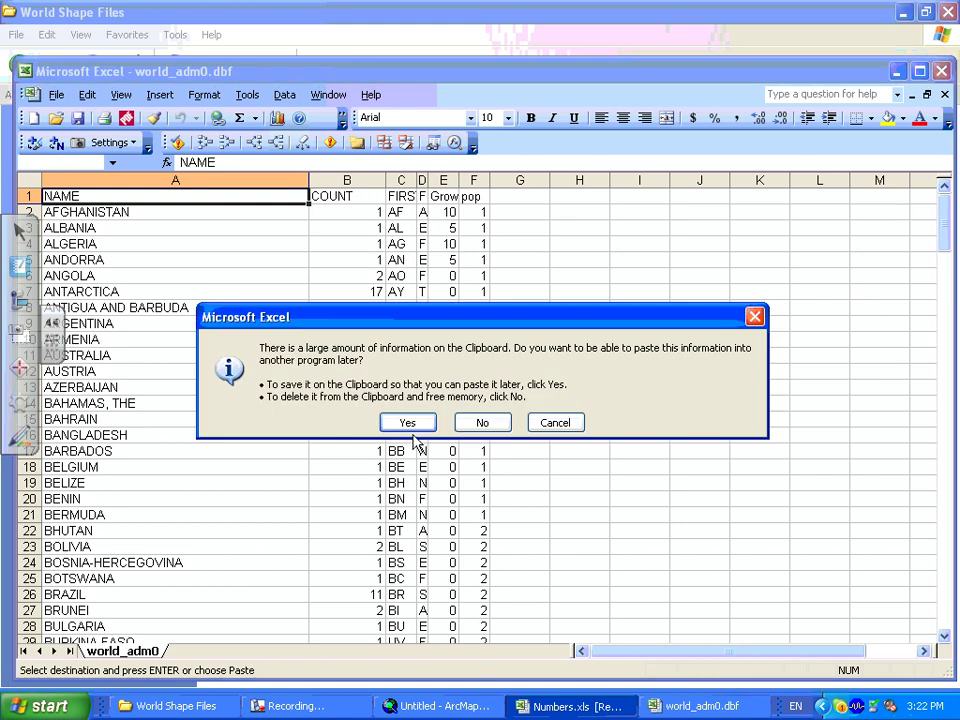
{"action": "left_click", "coordinate": [484, 422]}
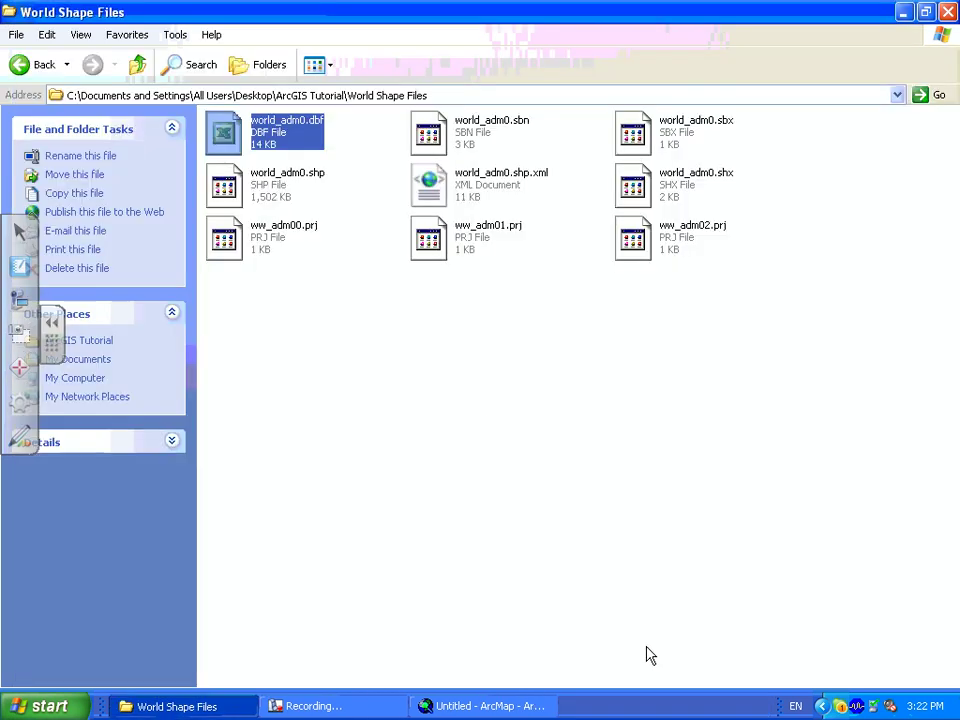
{"action": "left_click", "coordinate": [480, 706]}
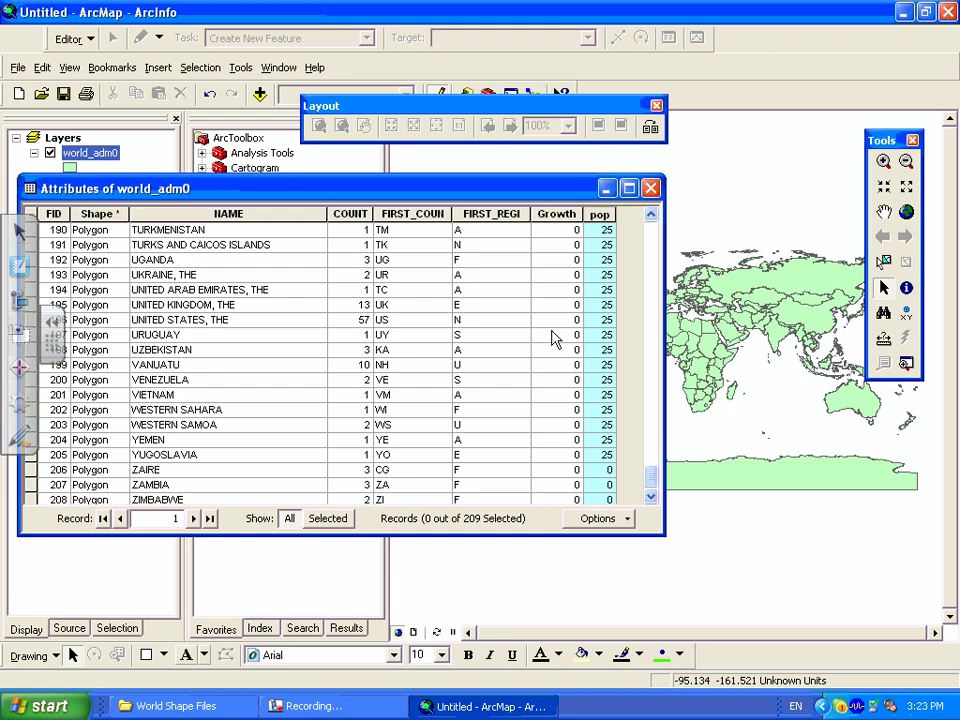
Step: Minimize the attribute table and set the world_adm0 layer's symbology to graduated colors with pop as the value field
{"action": "left_click", "coordinate": [606, 188]}
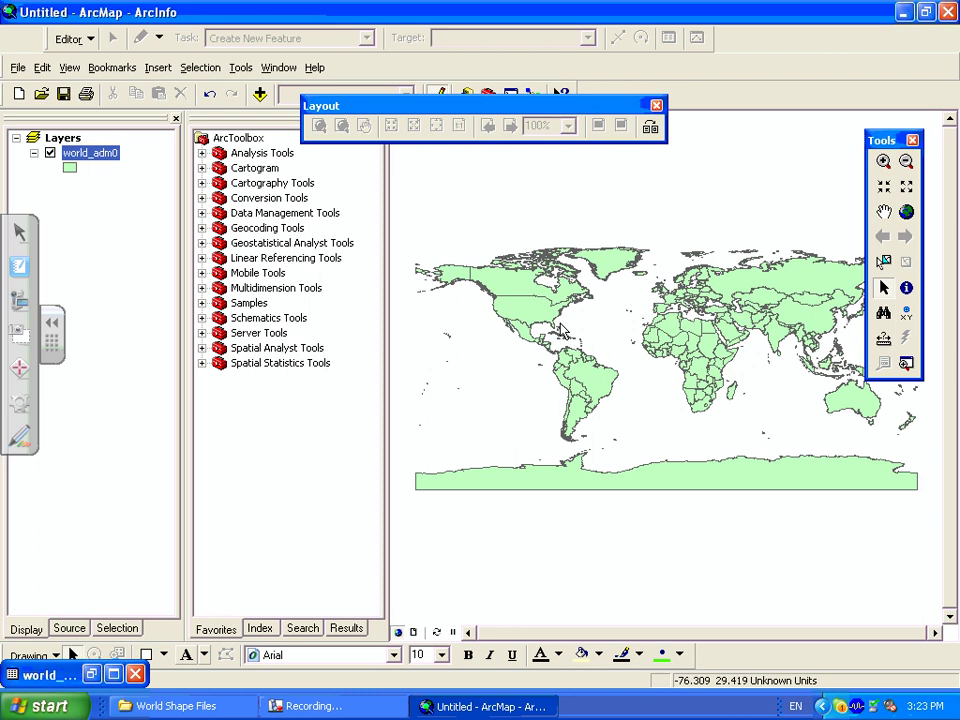
{"action": "right_click", "coordinate": [80, 154]}
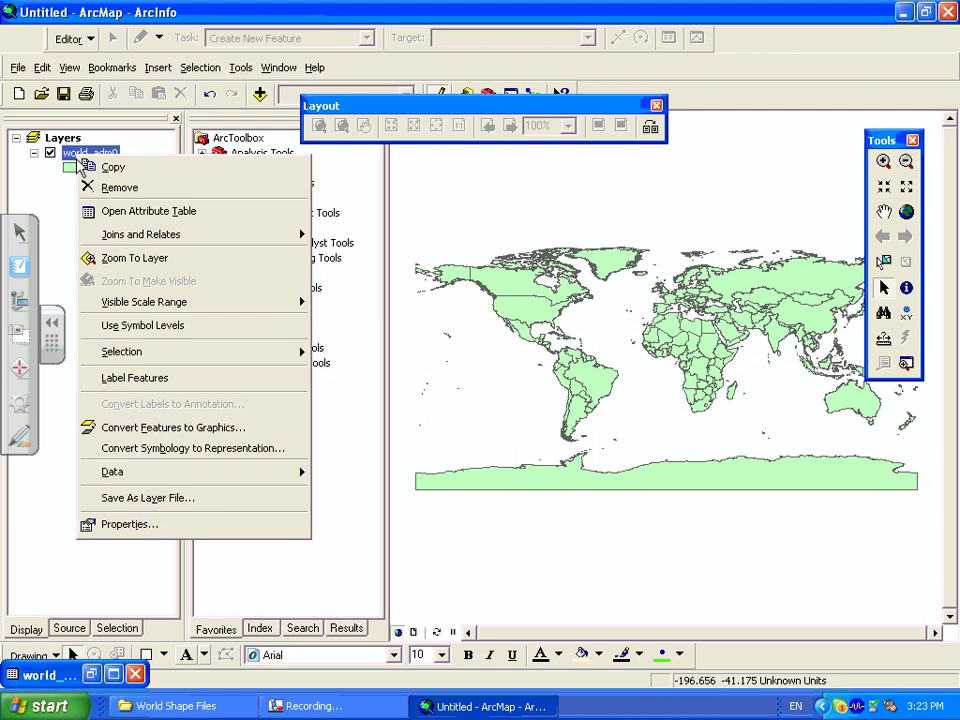
{"action": "left_click", "coordinate": [130, 524]}
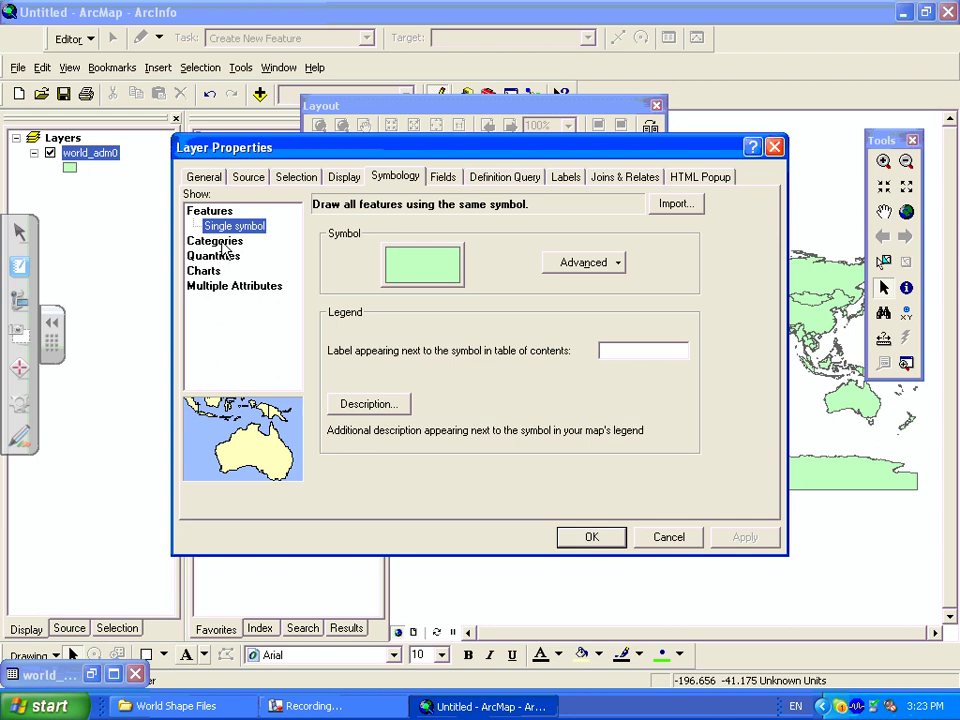
{"action": "left_click", "coordinate": [214, 241]}
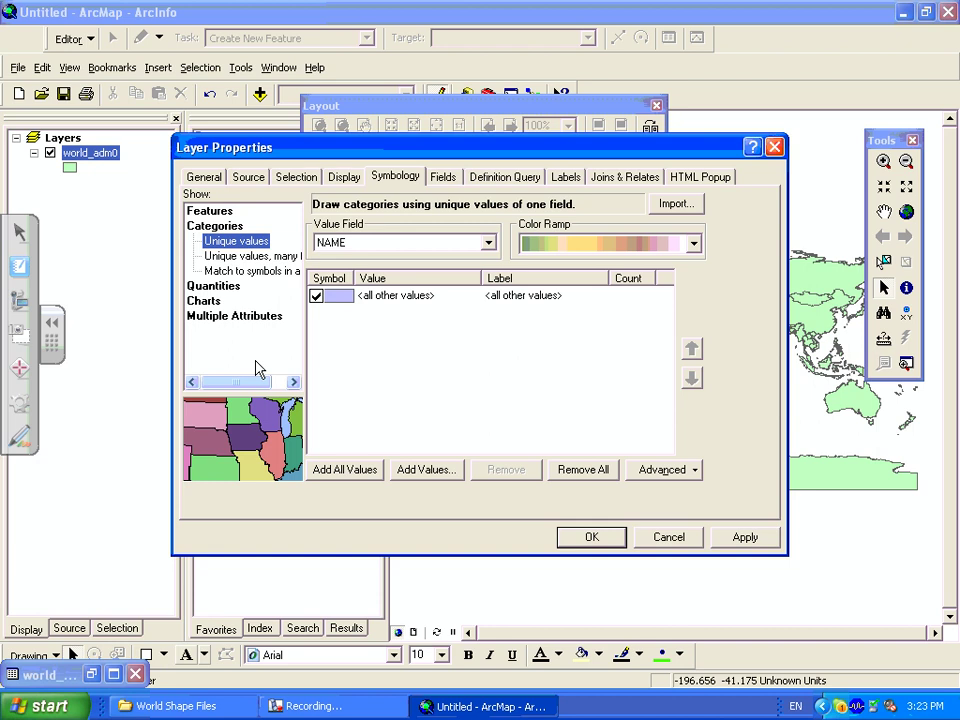
{"action": "left_click", "coordinate": [213, 285]}
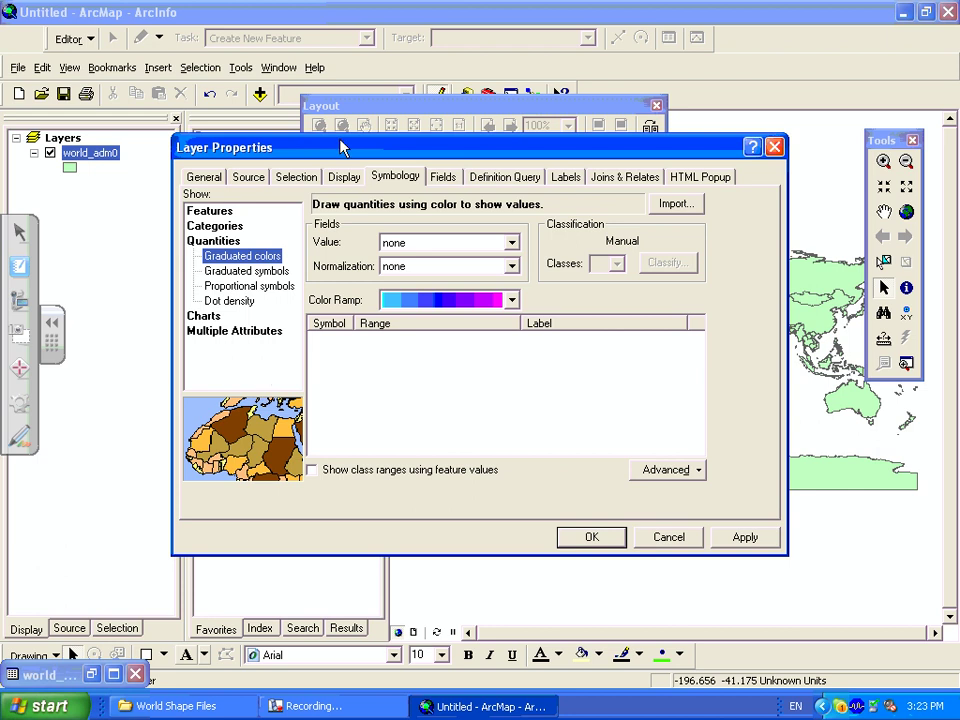
{"action": "left_click_drag", "start_coordinate": [340, 148], "coordinate": [178, 342]}
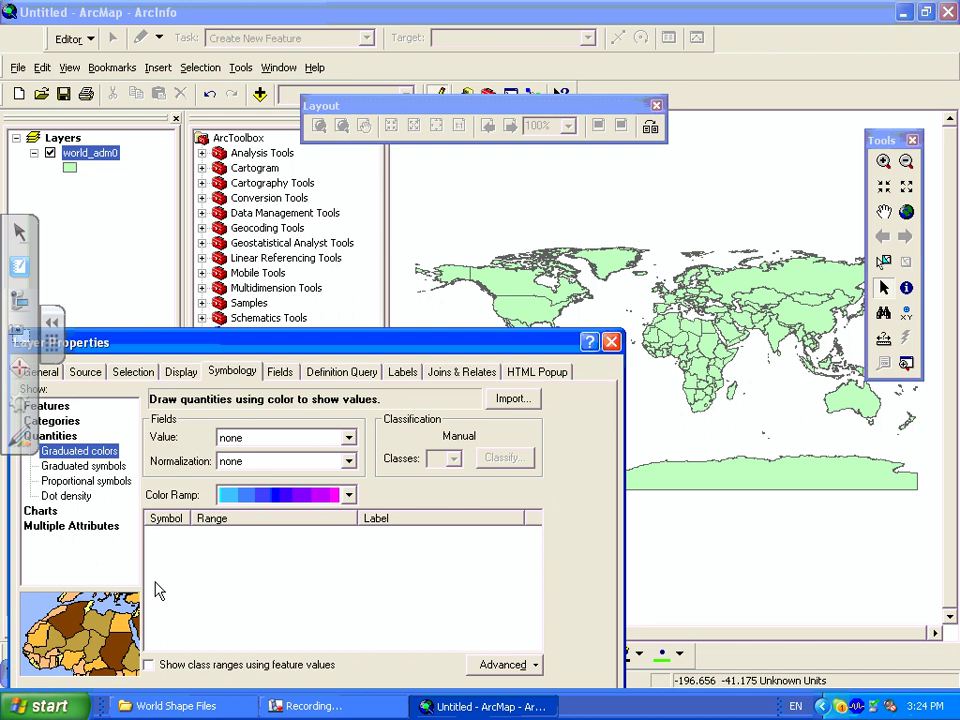
{"action": "left_click", "coordinate": [349, 440]}
{"action": "left_click", "coordinate": [311, 492]}
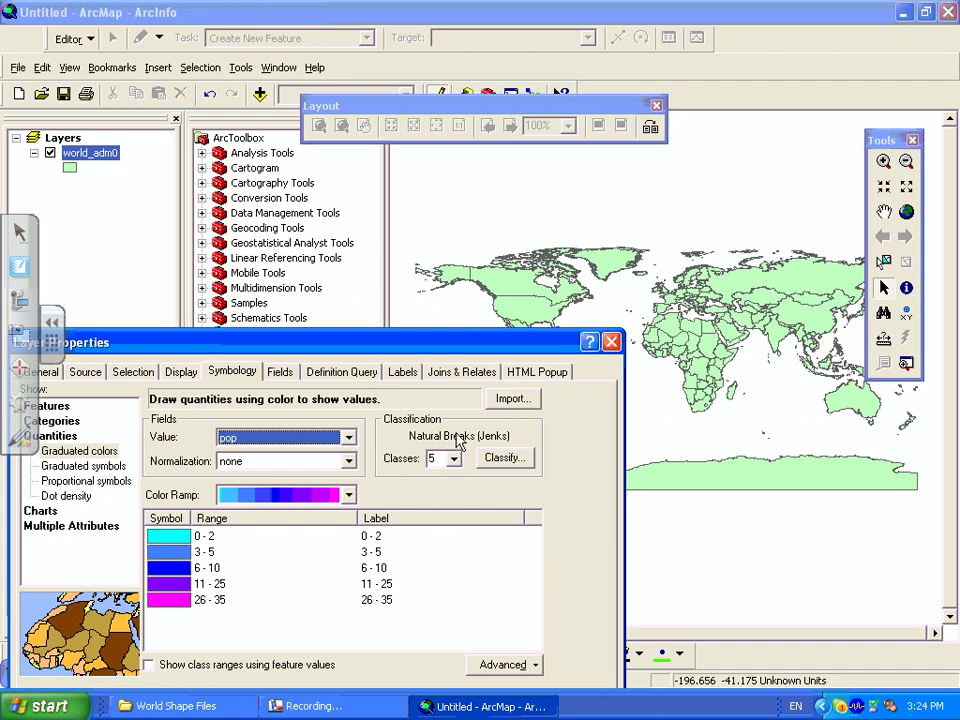
Step: Set the Natural Breaks (Jenks) classification of the pop values to 7 classes
{"action": "left_click", "coordinate": [503, 458]}
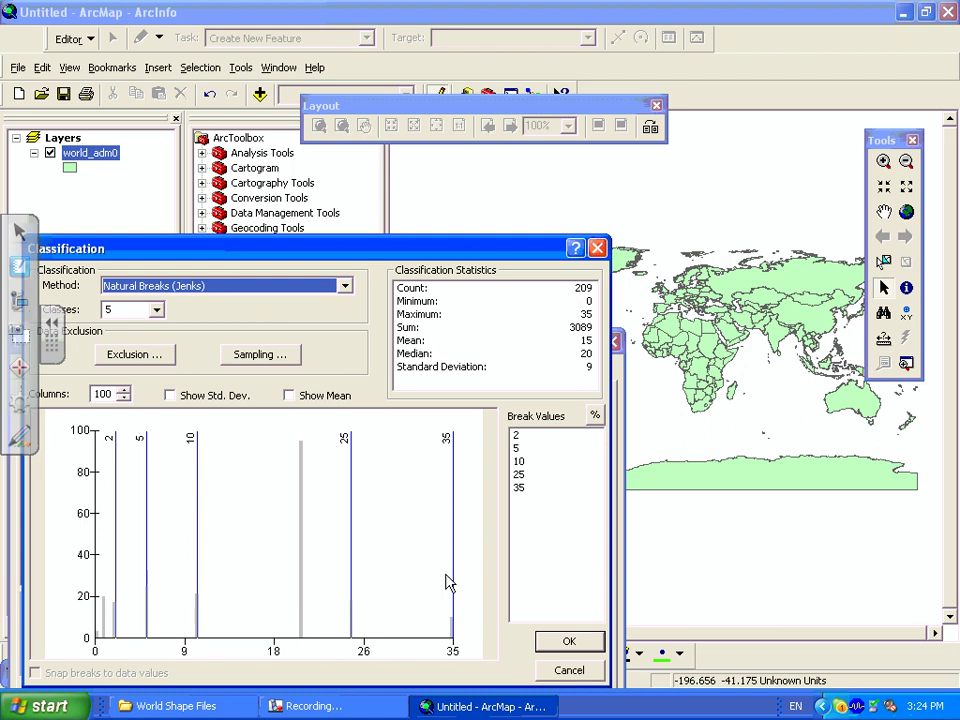
{"action": "left_click", "coordinate": [157, 310]}
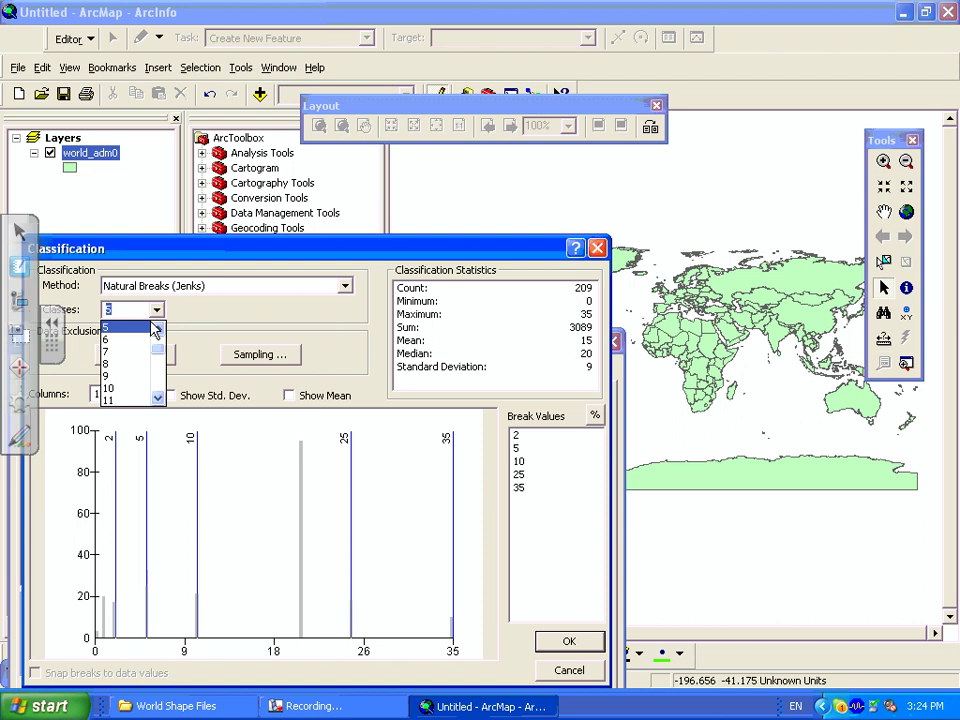
{"action": "left_click", "coordinate": [134, 353]}
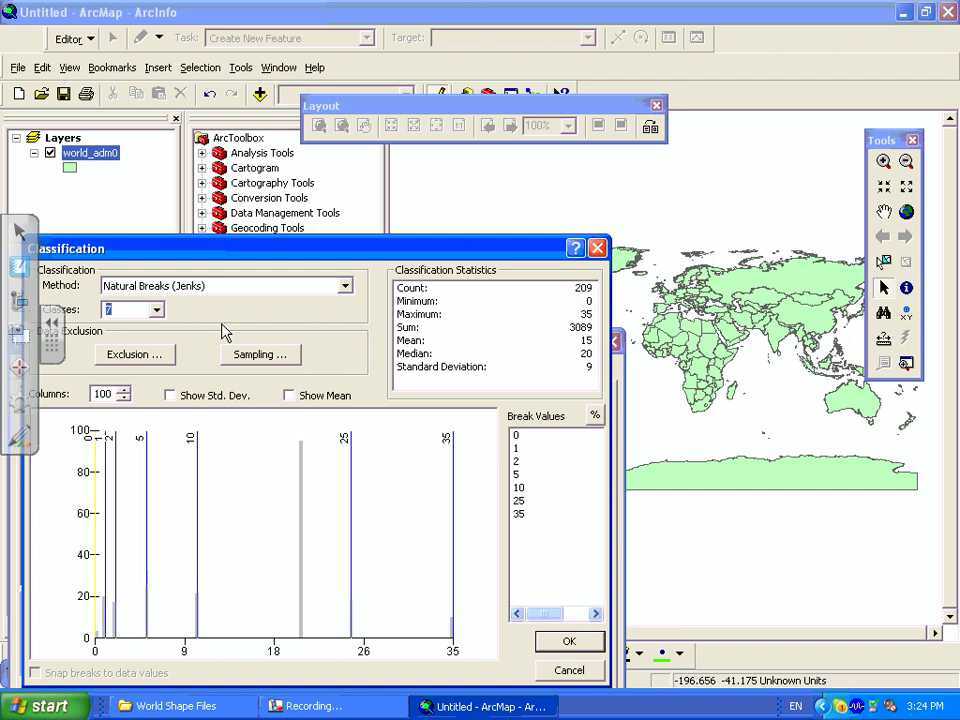
{"action": "left_click", "coordinate": [560, 645]}
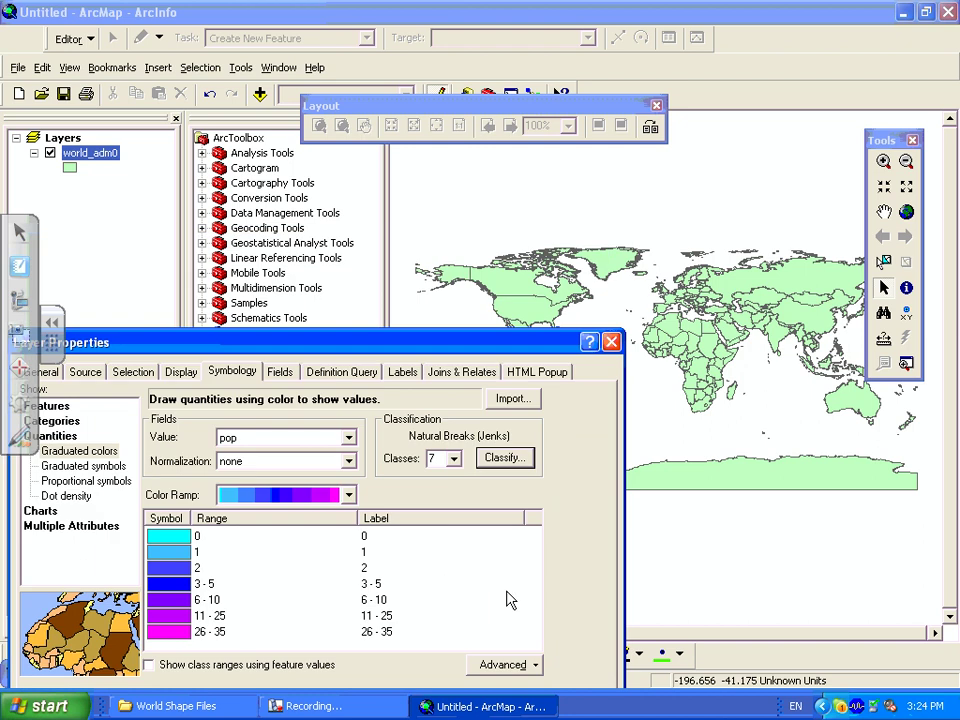
Step: Apply the seven-class graduated colors symbology of pop to world_adm0 and uncover the map to view the result
{"action": "left_click_drag", "start_coordinate": [368, 347], "coordinate": [355, 270]}
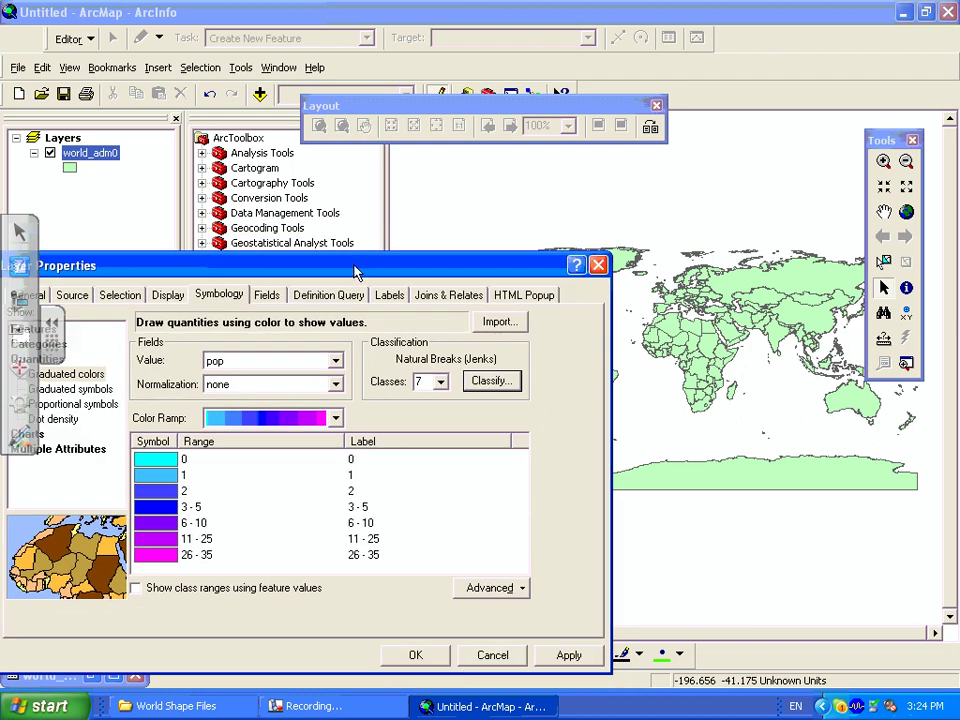
{"action": "left_click", "coordinate": [566, 656]}
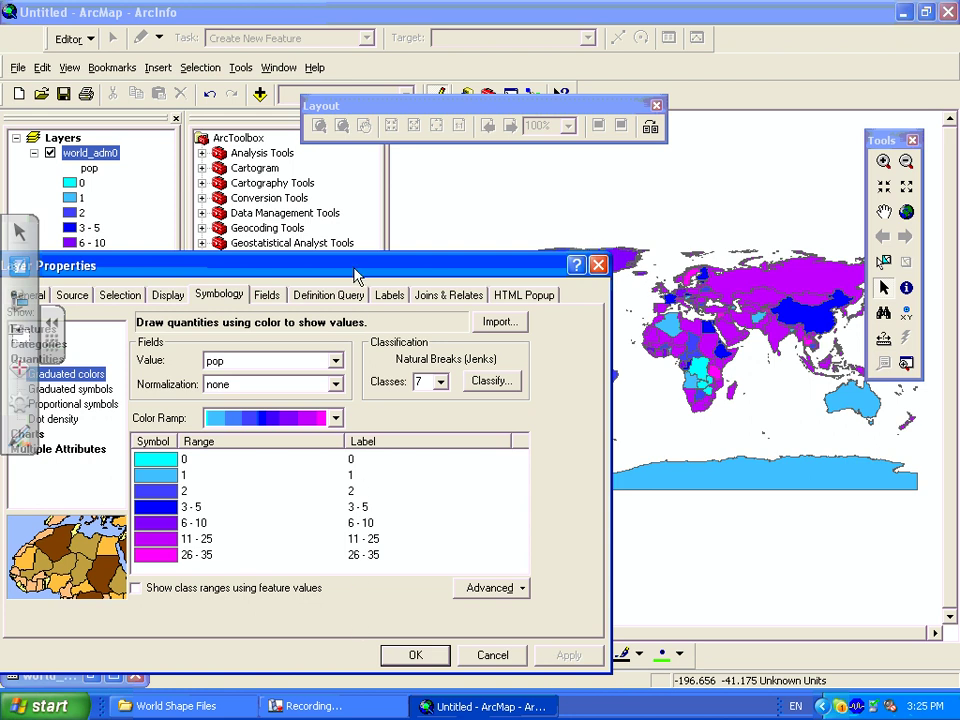
{"action": "left_click_drag", "start_coordinate": [358, 272], "coordinate": [217, 309]}
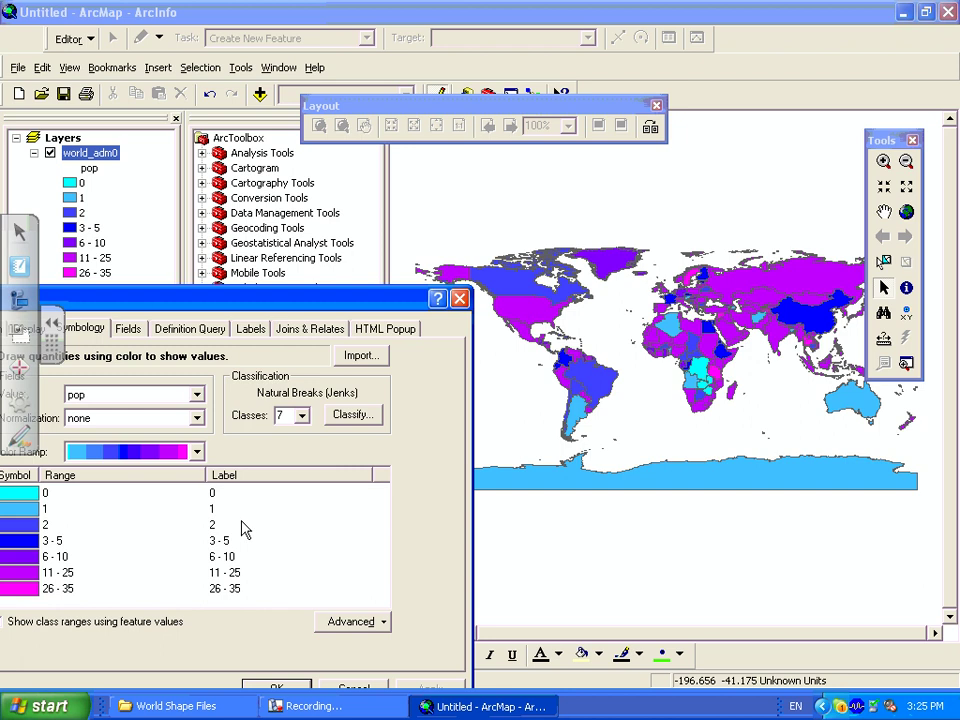
{"action": "left_click_drag", "start_coordinate": [165, 305], "coordinate": [372, 290]}
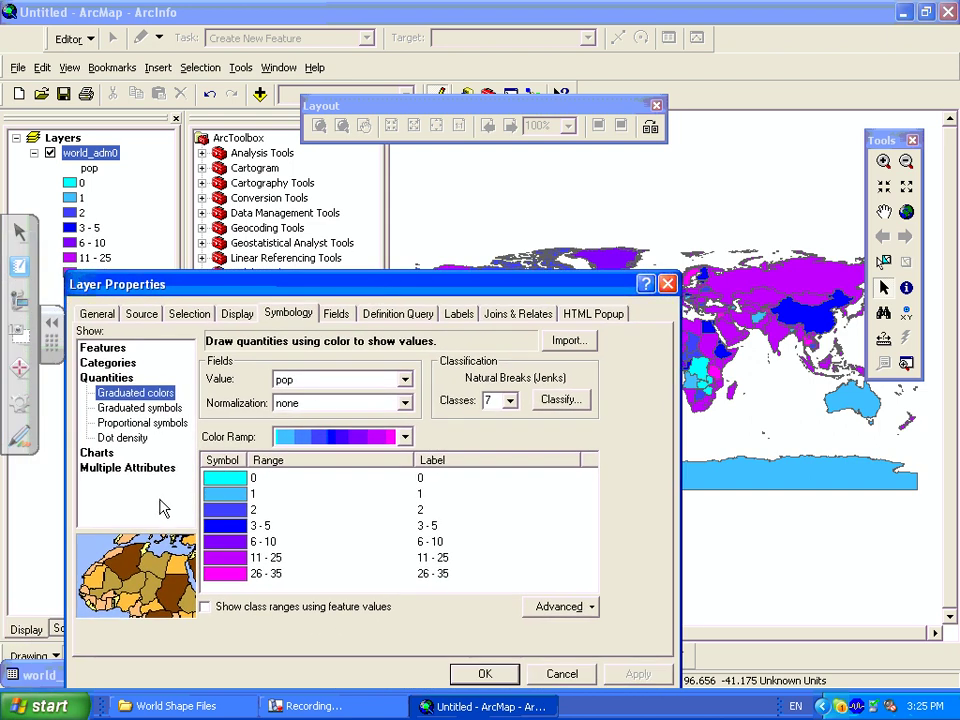
Step: Symbolize the world_adm0 layer by dot density using the pop field, apply it and uncover the map for viewing
{"action": "left_click", "coordinate": [119, 439]}
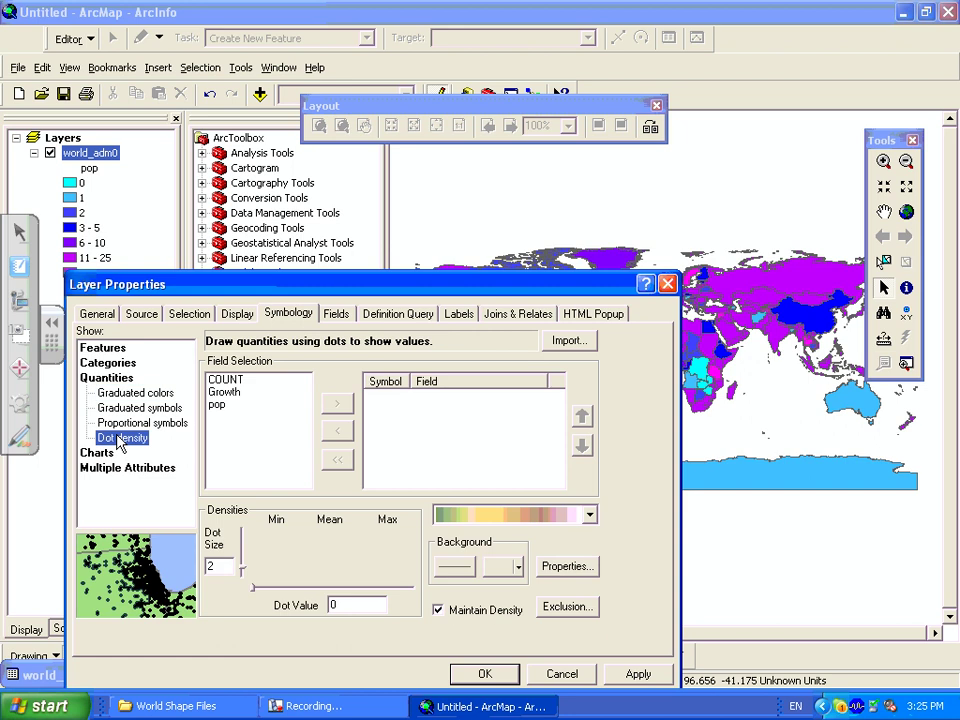
{"action": "left_click", "coordinate": [216, 407]}
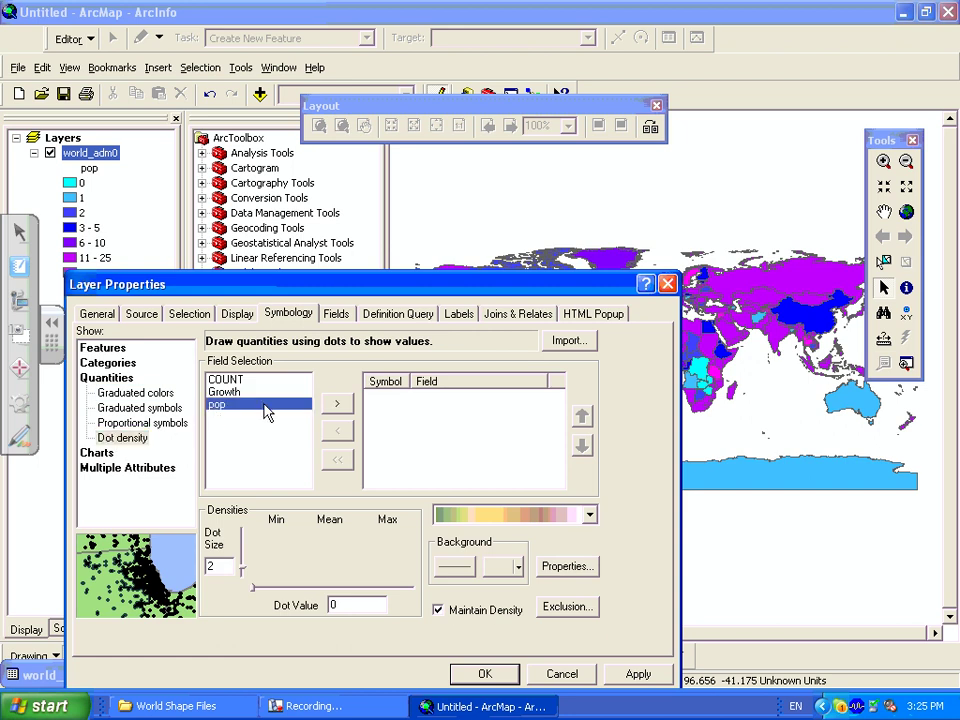
{"action": "left_click", "coordinate": [338, 404]}
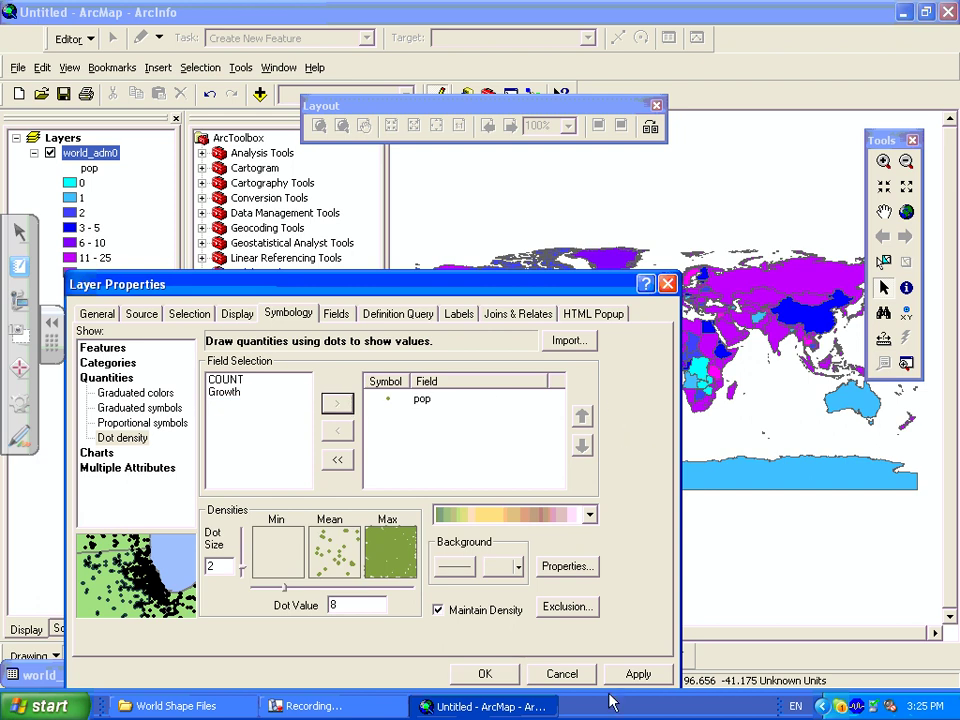
{"action": "left_click", "coordinate": [636, 675]}
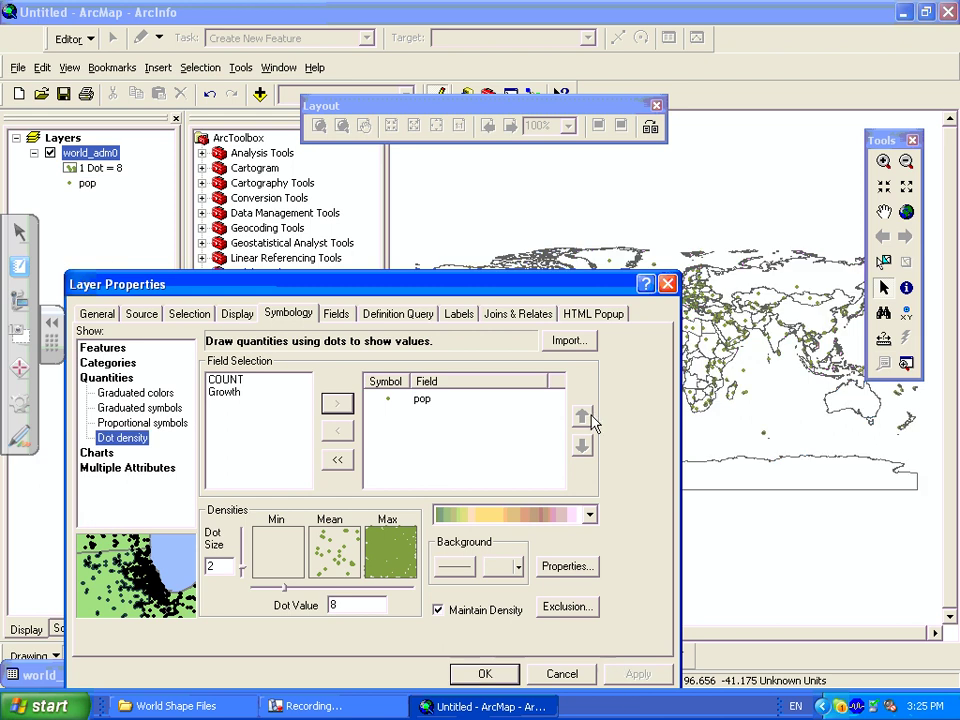
{"action": "left_click_drag", "start_coordinate": [518, 289], "coordinate": [288, 343]}
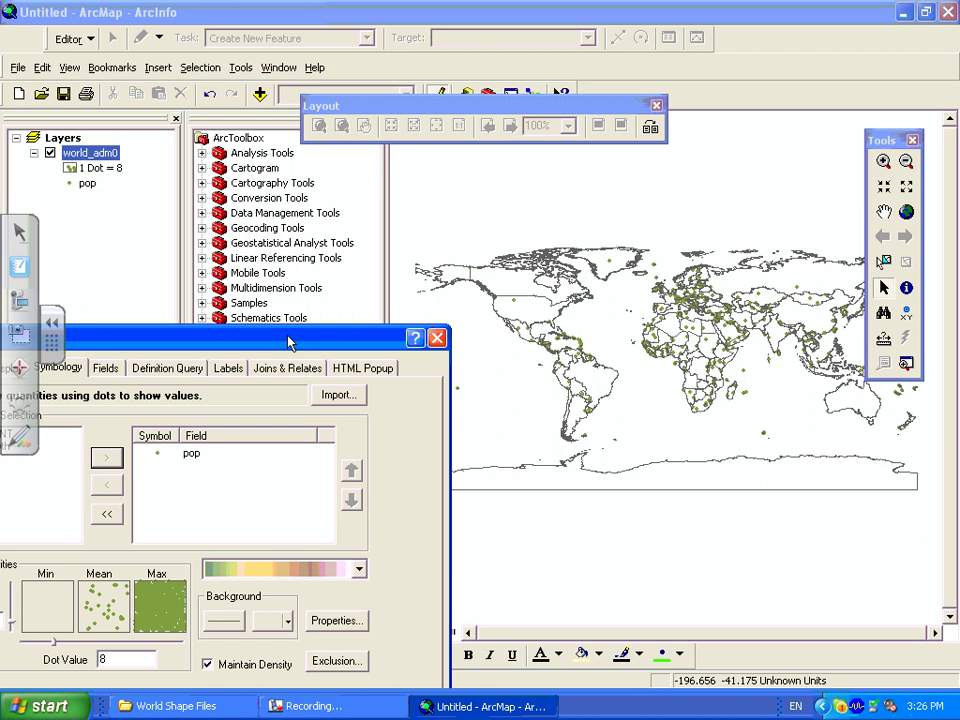
{"action": "left_click_drag", "start_coordinate": [288, 343], "coordinate": [503, 159]}
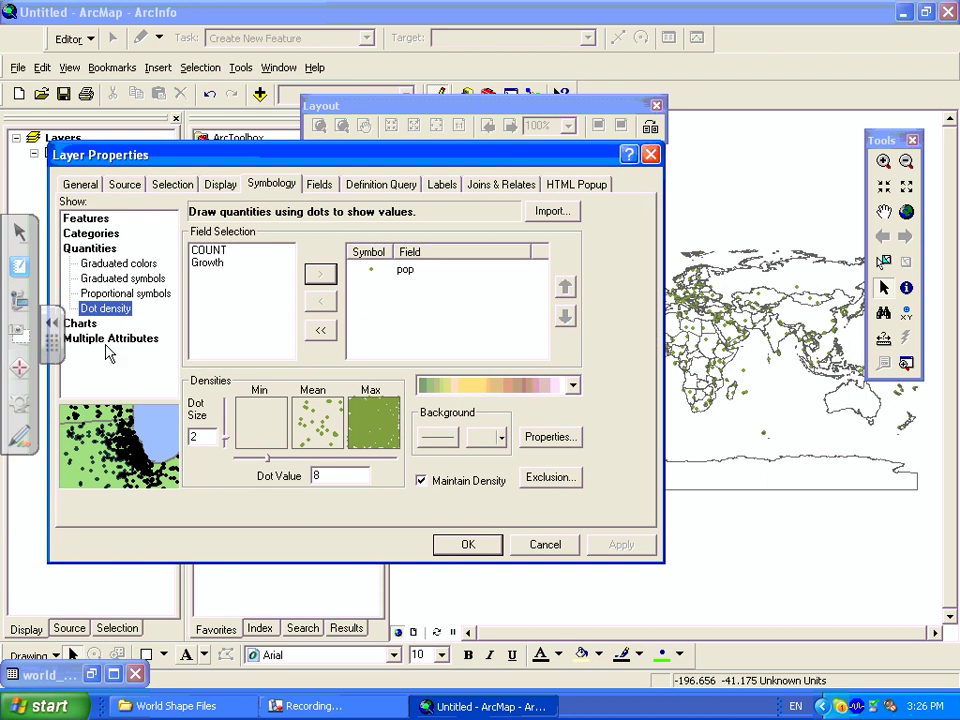
Step: Set the symbology to quantity by category on the pop field, add all values and try to apply it
{"action": "left_click", "coordinate": [109, 339]}
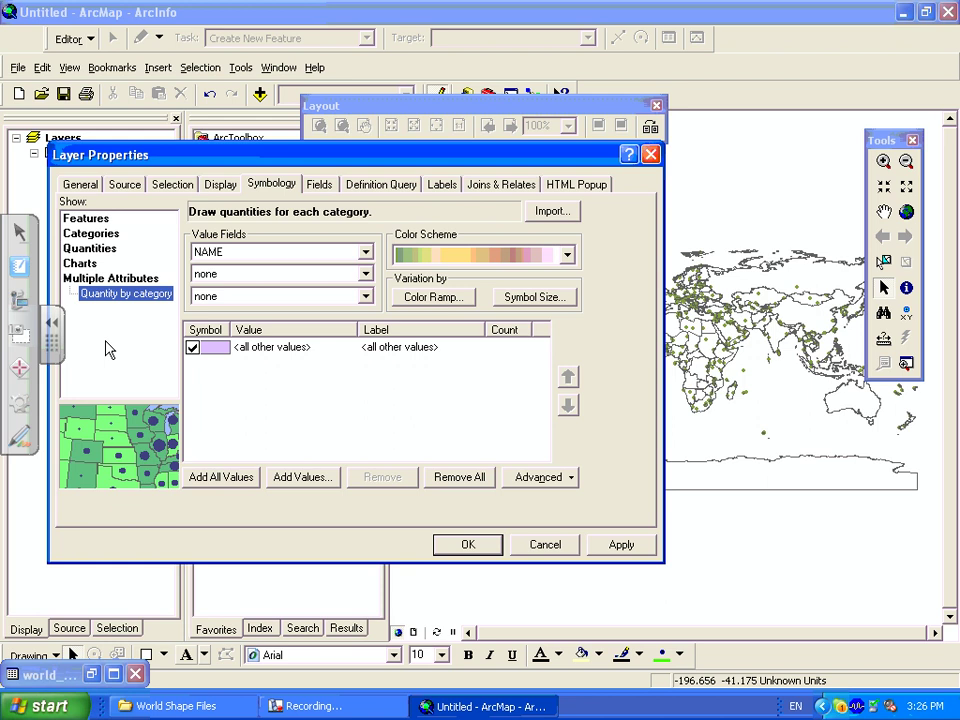
{"action": "left_click", "coordinate": [366, 254]}
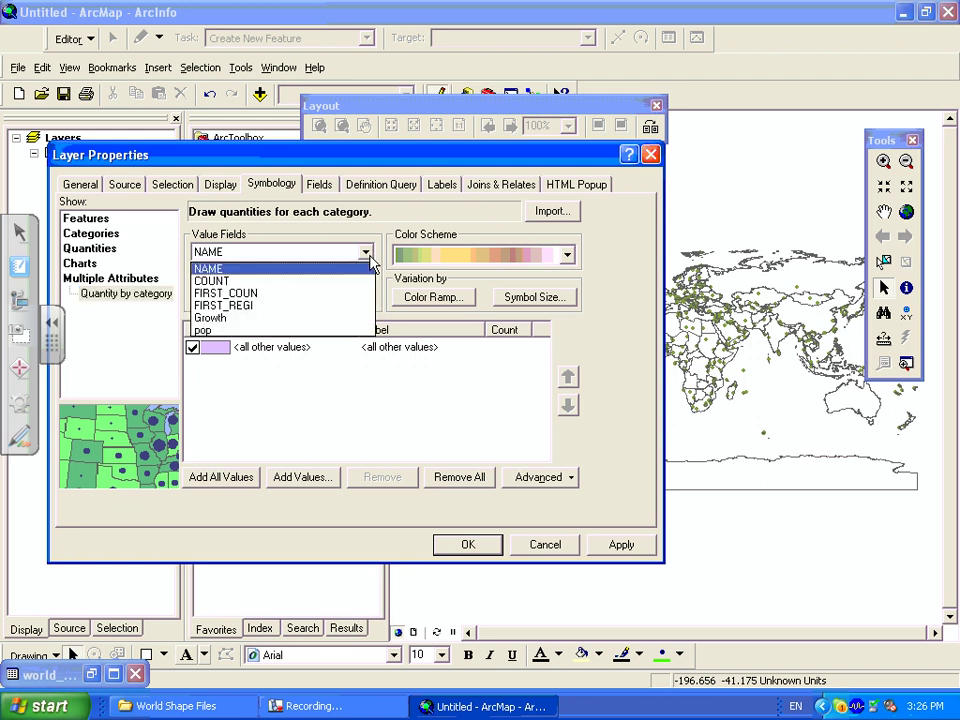
{"action": "left_click", "coordinate": [326, 330]}
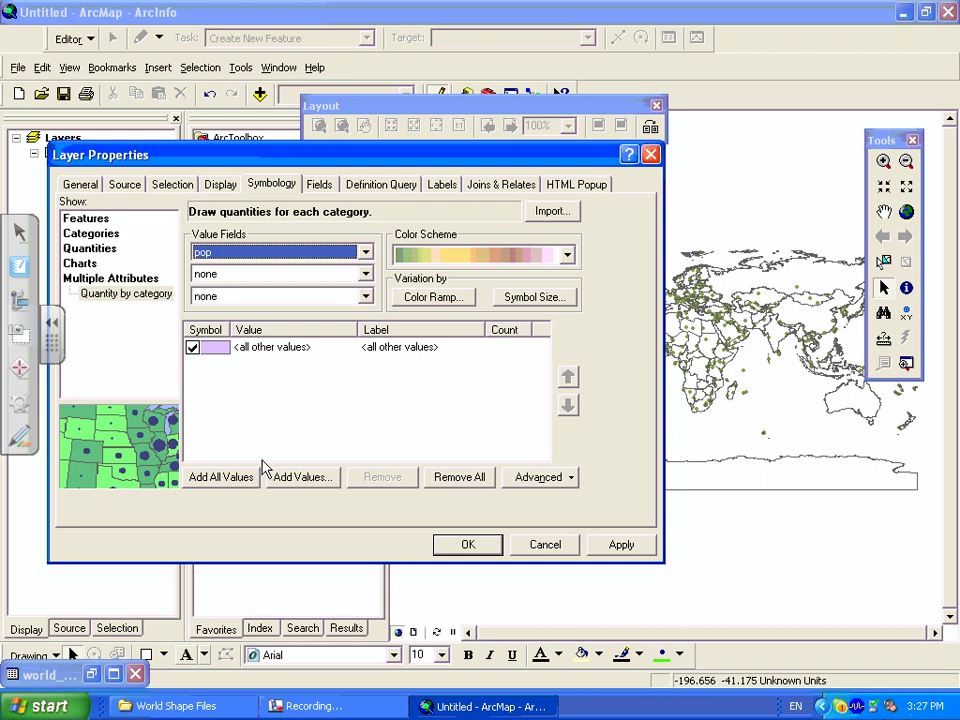
{"action": "left_click", "coordinate": [243, 481]}
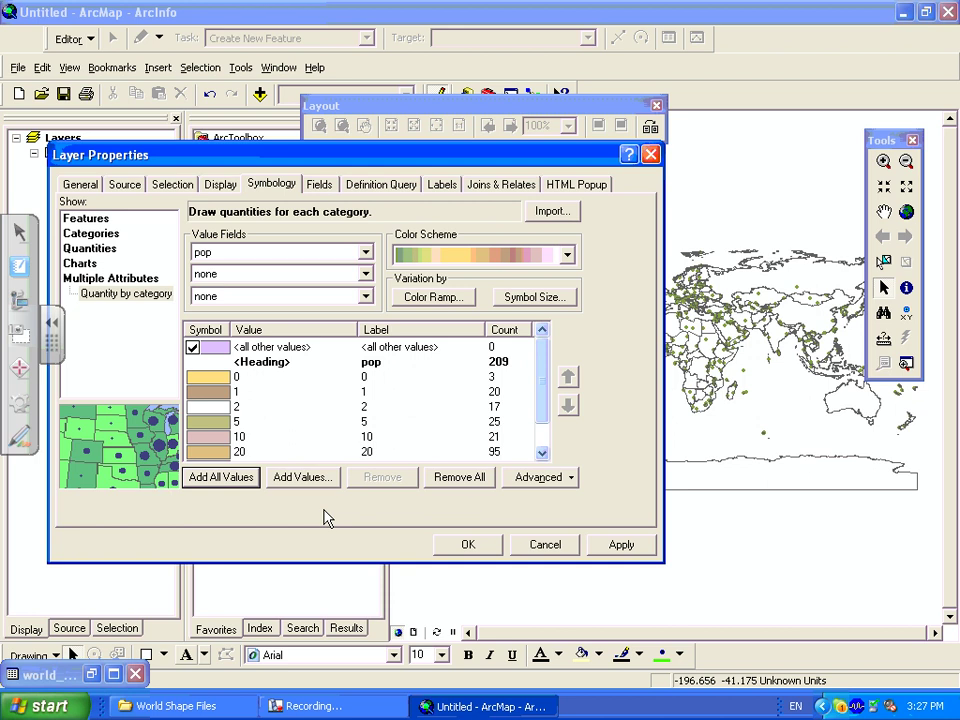
{"action": "left_click", "coordinate": [616, 552]}
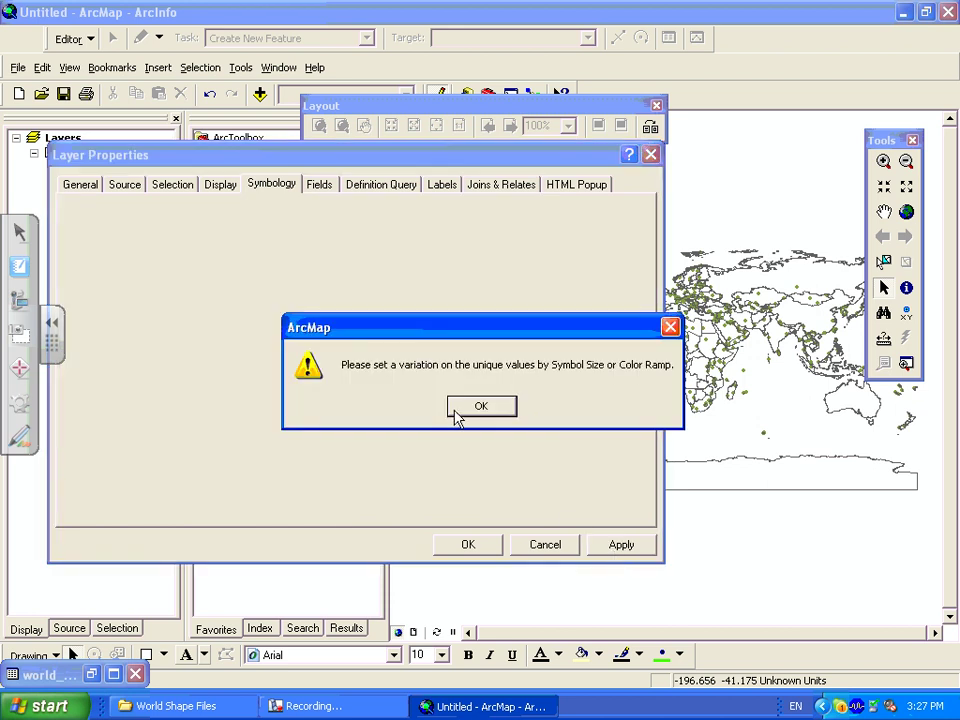
{"action": "left_click", "coordinate": [479, 408]}
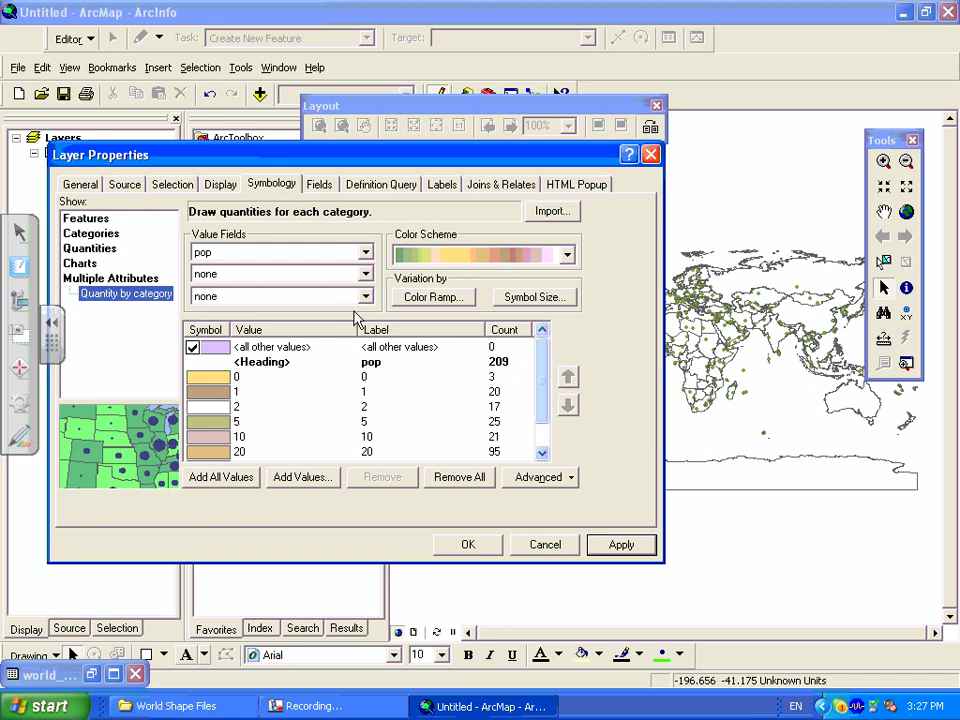
Step: Vary the category symbols by symbol size using pop as the value field, apply it and view the map
{"action": "left_click", "coordinate": [520, 297]}
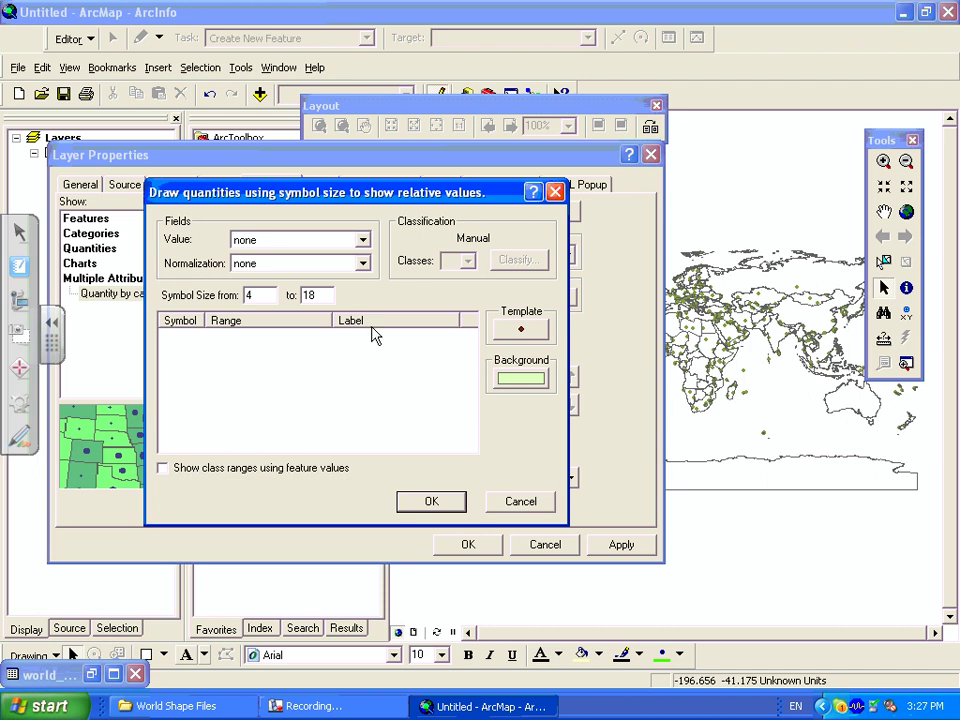
{"action": "left_click", "coordinate": [364, 242]}
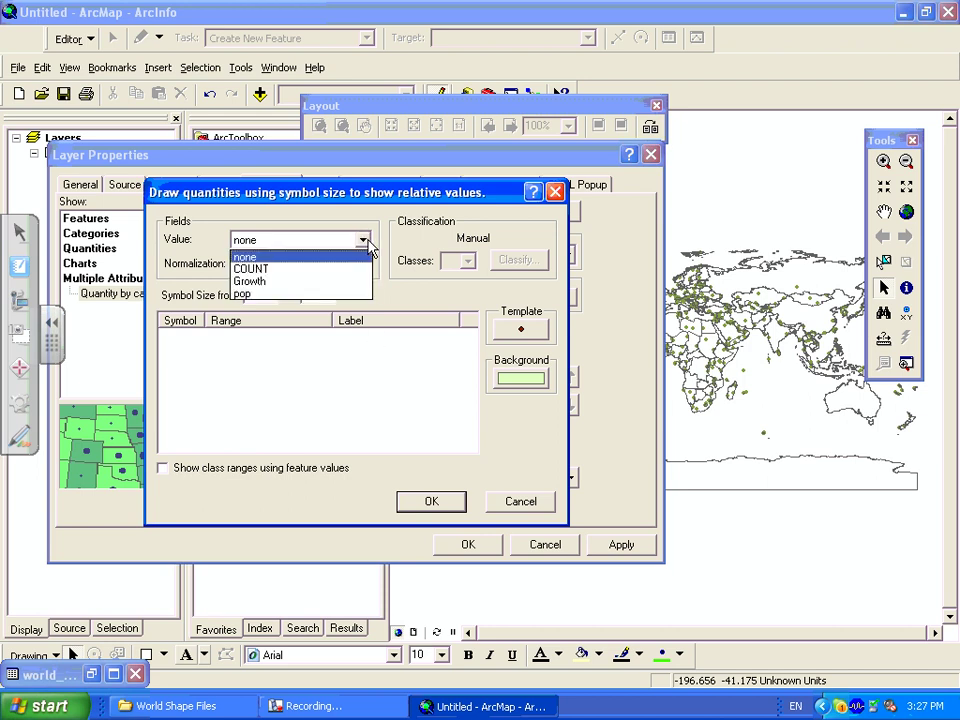
{"action": "left_click", "coordinate": [345, 295]}
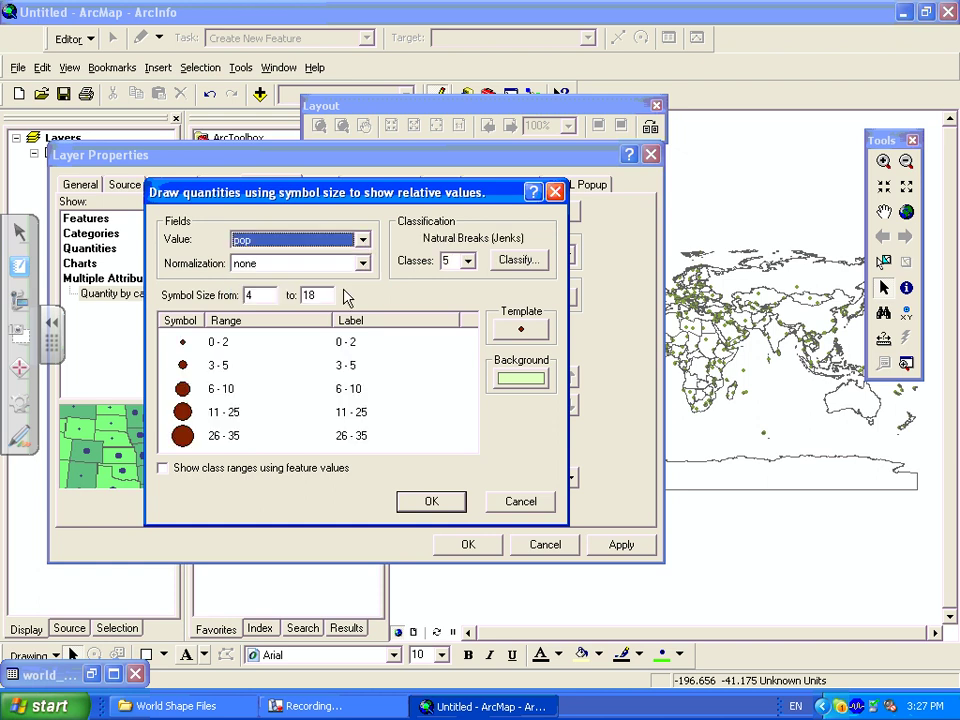
{"action": "left_click", "coordinate": [444, 505]}
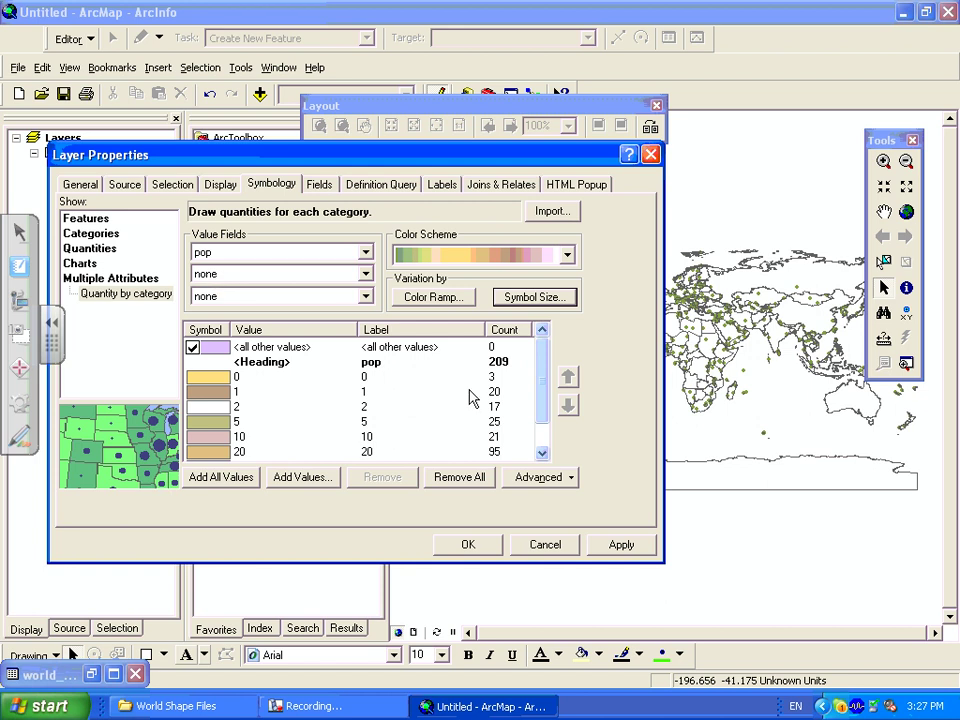
{"action": "left_click", "coordinate": [632, 550]}
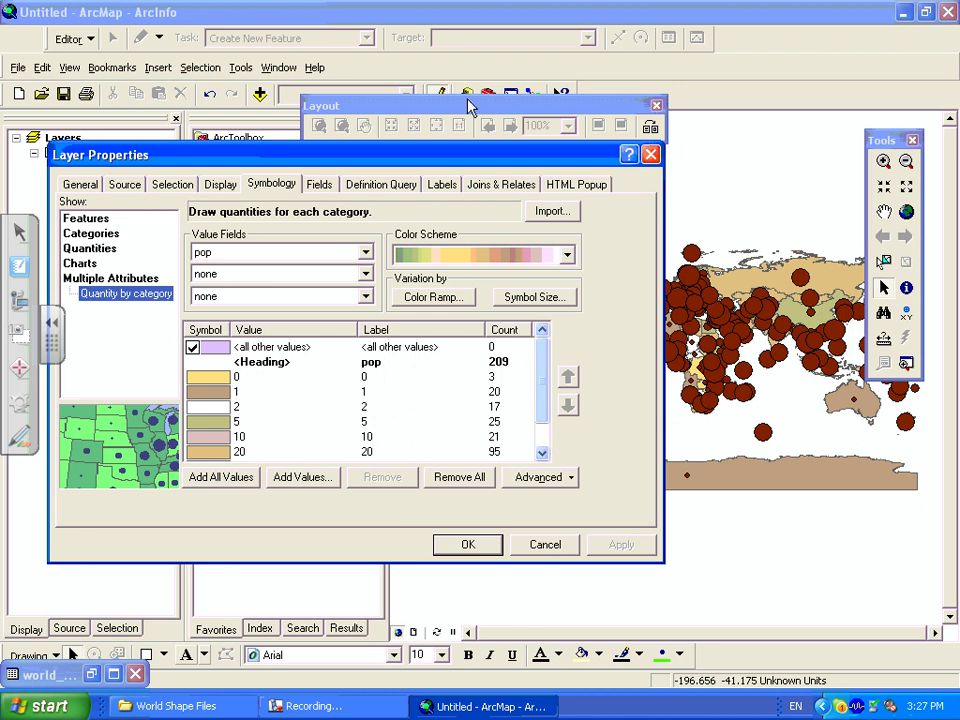
{"action": "left_click_drag", "start_coordinate": [467, 163], "coordinate": [175, 196]}
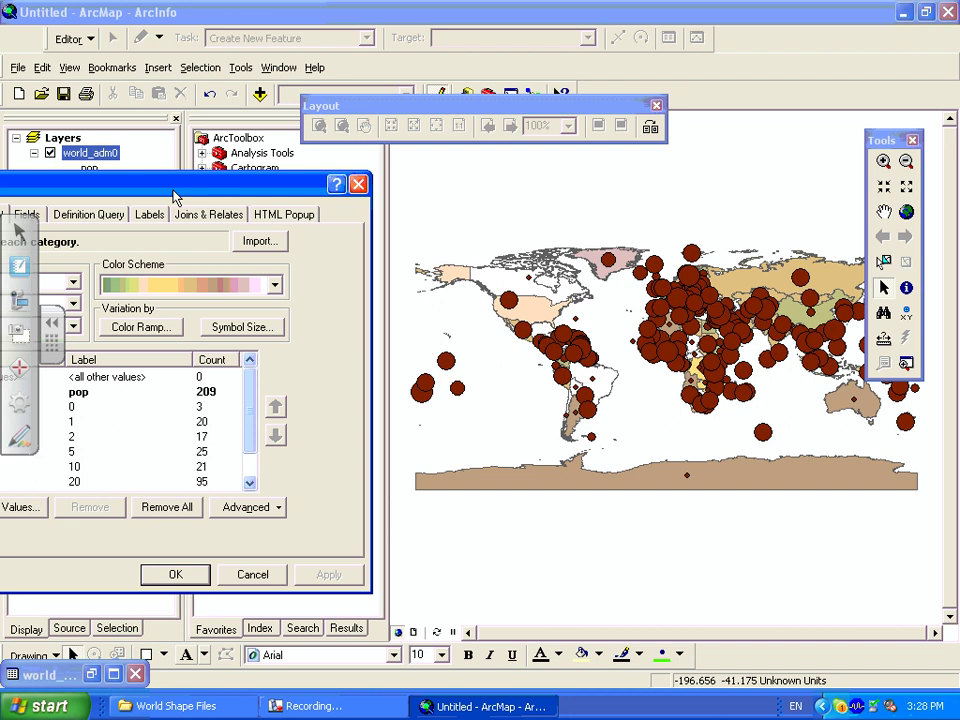
{"action": "left_click_drag", "start_coordinate": [173, 193], "coordinate": [513, 175]}
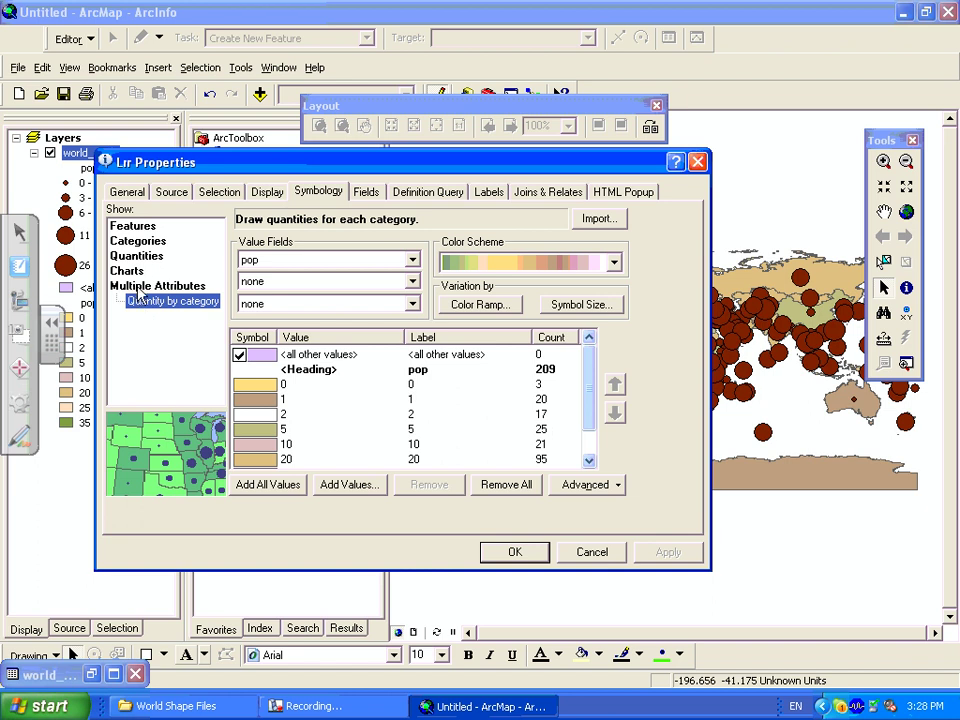
Step: Return the layer's symbology to graduated colors by pop with 7 classes, apply it and close the layer properties
{"action": "left_click", "coordinate": [136, 257]}
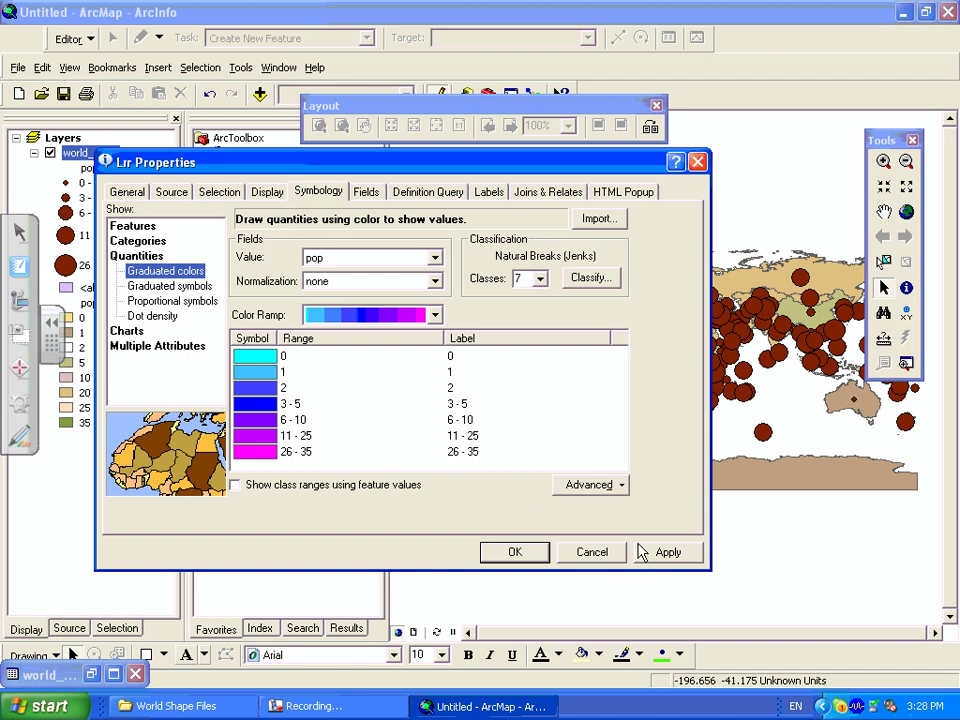
{"action": "left_click", "coordinate": [668, 552]}
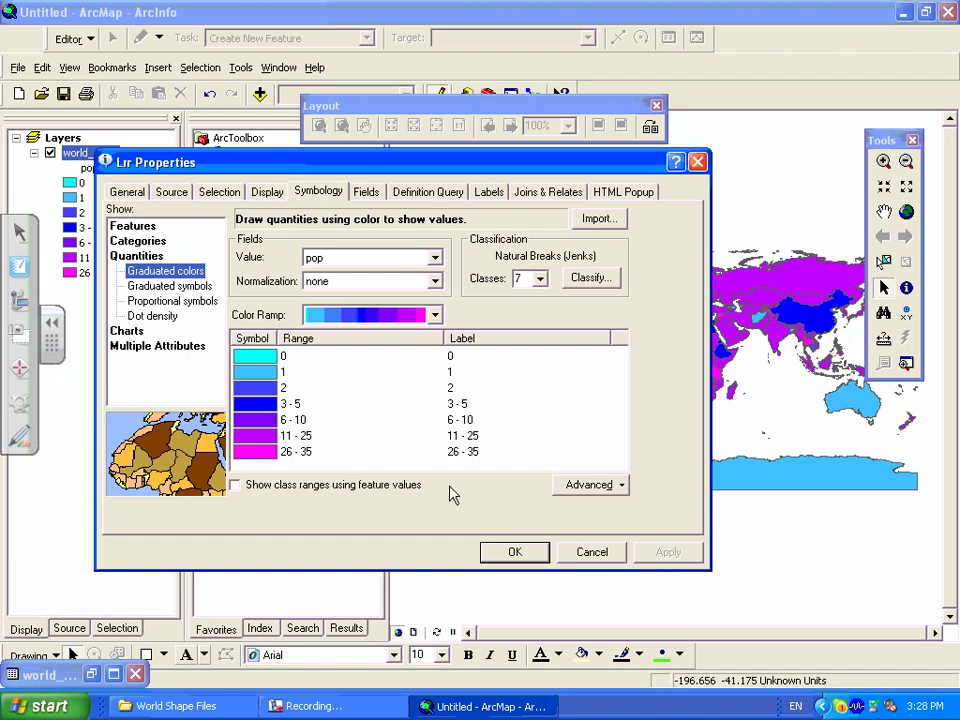
{"action": "left_click", "coordinate": [516, 551]}
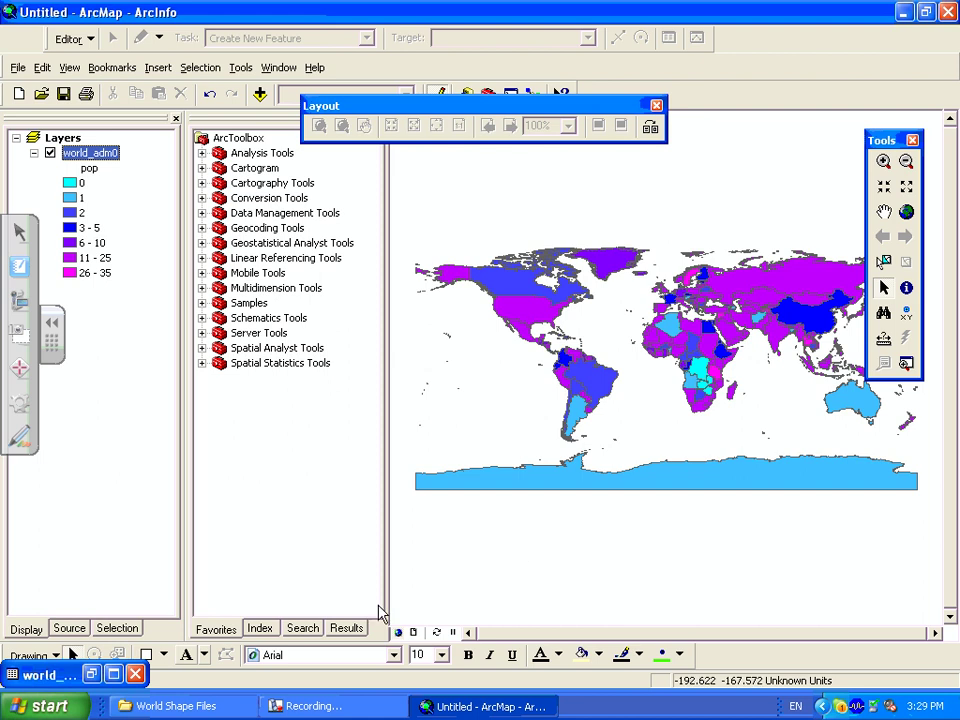
Step: Switch to the file explorer and examine World_Map.jpg and World_Catogram.jpg in the ArcGIS Tutorial\Example Maps folder
{"action": "left_click", "coordinate": [230, 708]}
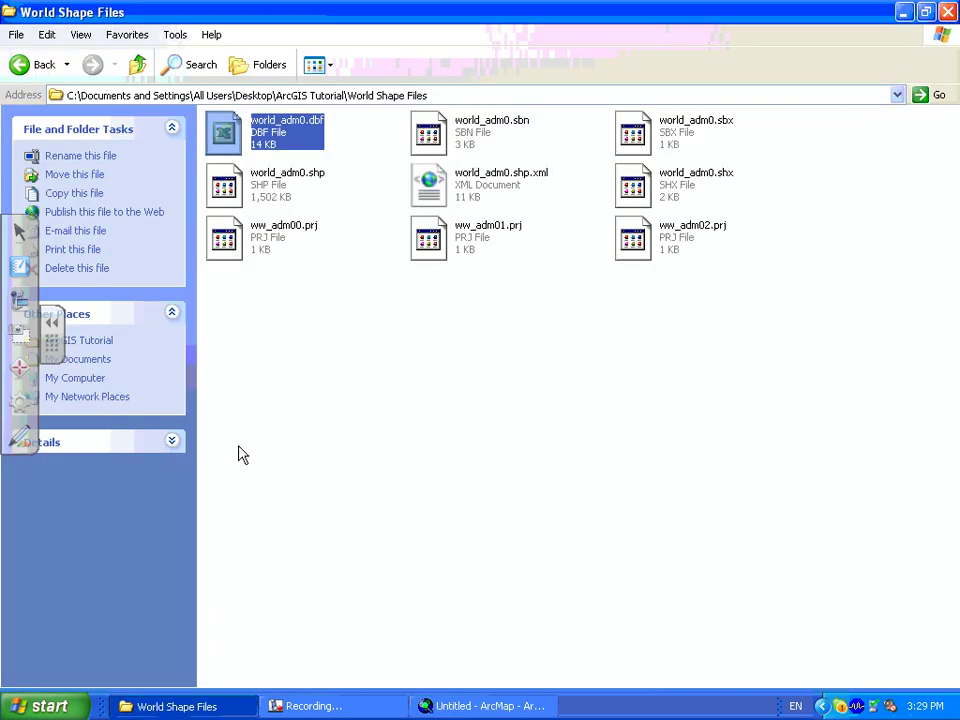
{"action": "left_click", "coordinate": [40, 64]}
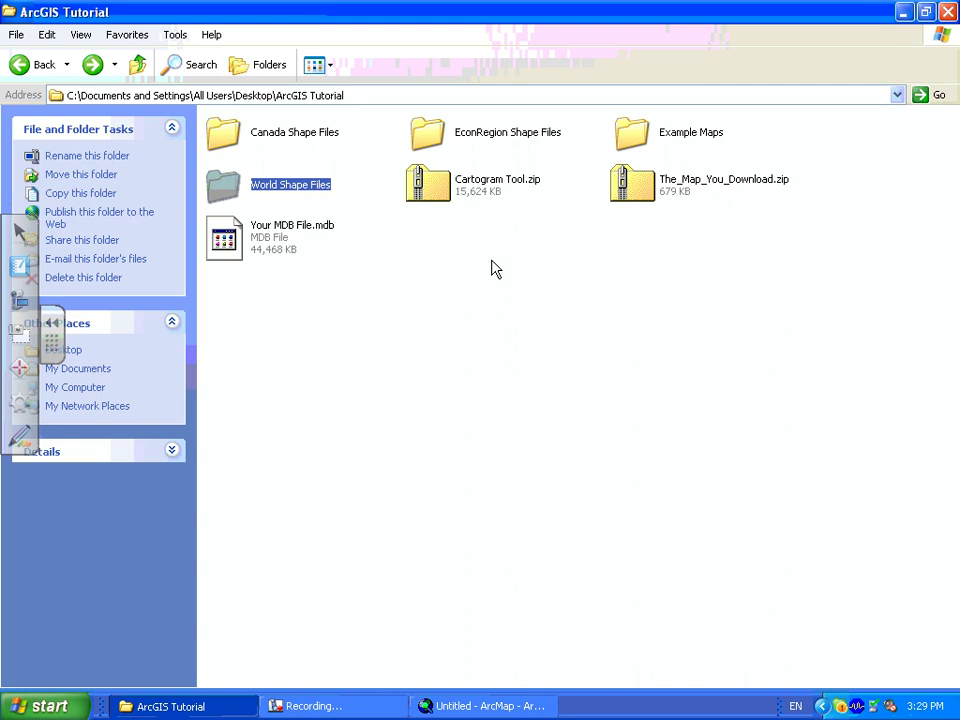
{"action": "double_click", "coordinate": [689, 133]}
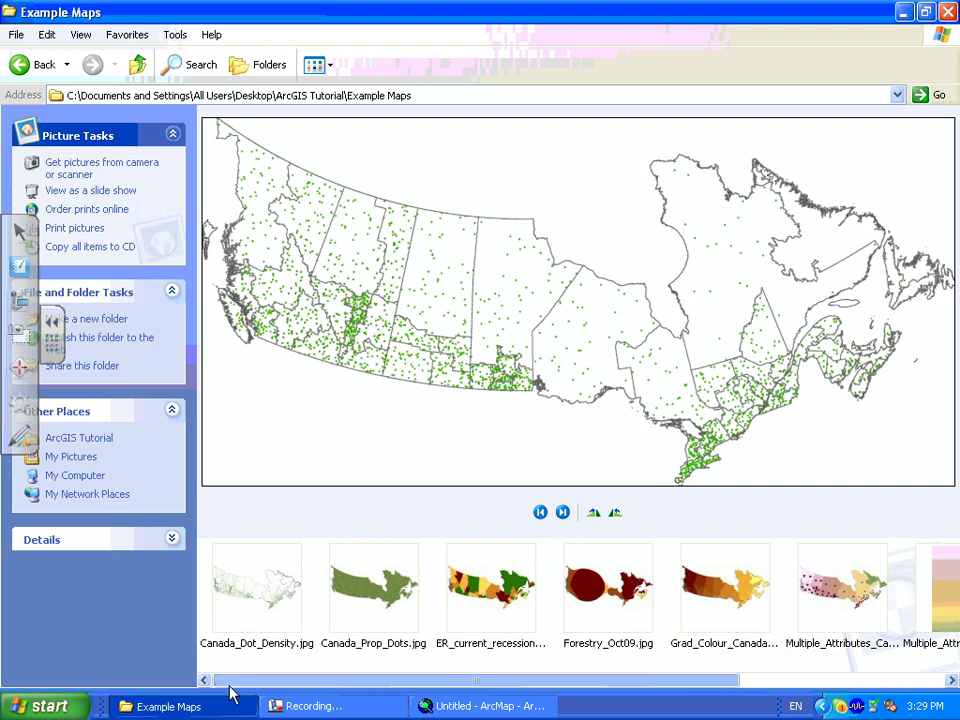
{"action": "left_click_drag", "start_coordinate": [244, 681], "coordinate": [580, 678]}
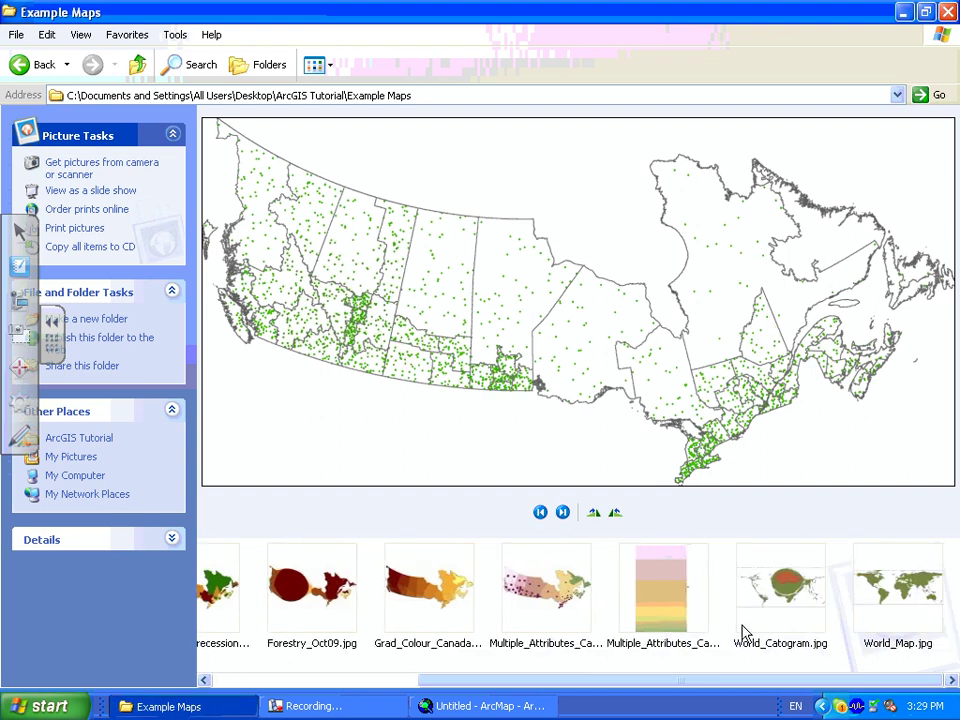
{"action": "left_click", "coordinate": [880, 591]}
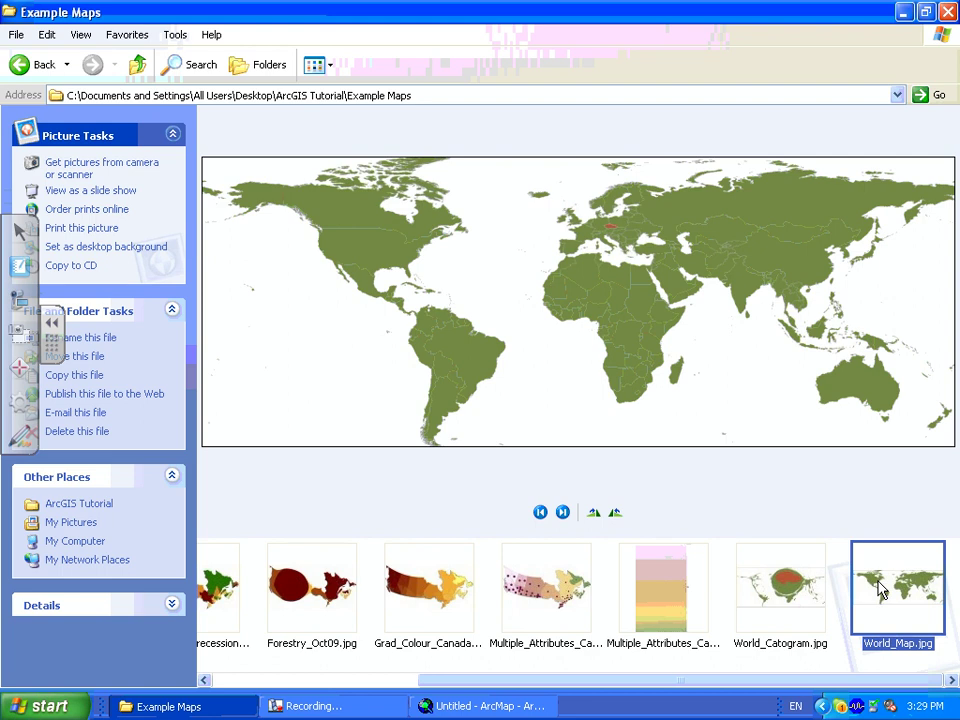
{"action": "left_click", "coordinate": [797, 603]}
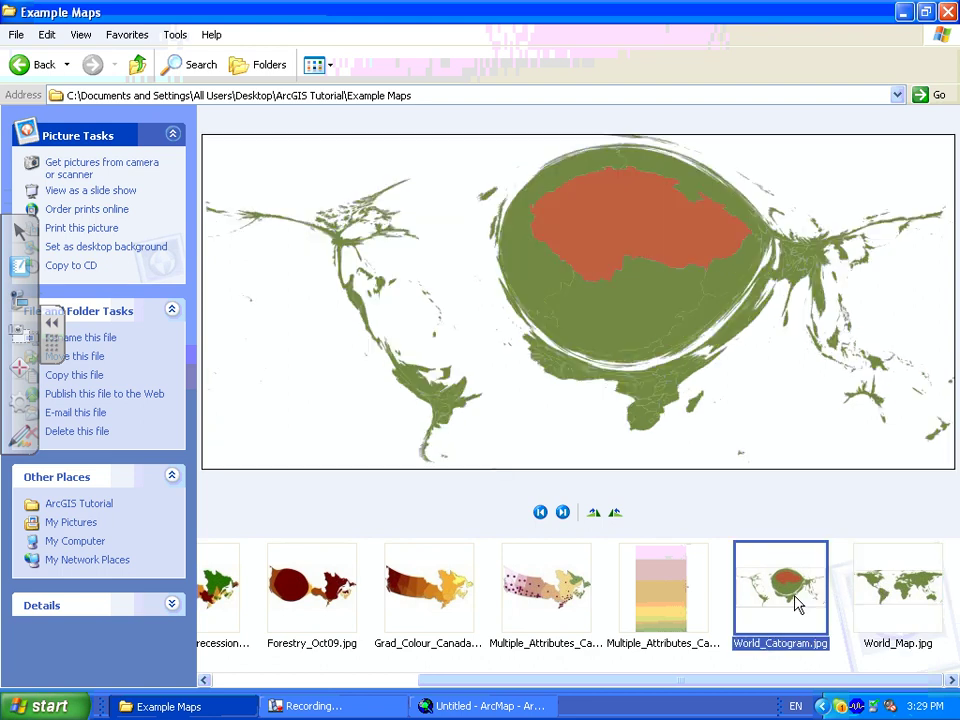
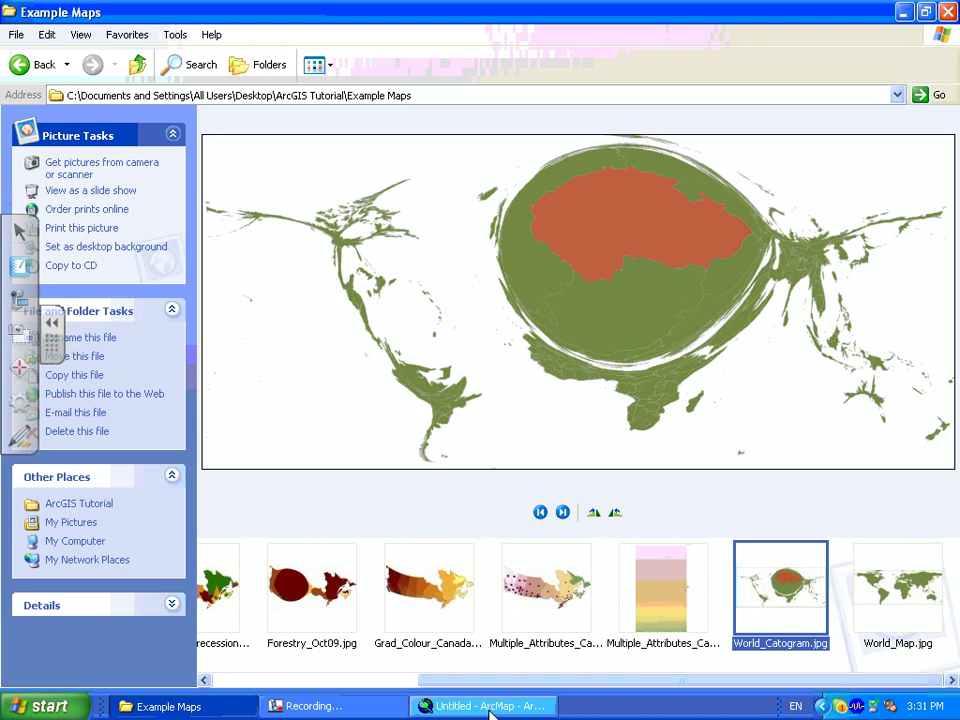
Step: Switch back to the ArcMap window with the world_adm0 map
{"action": "left_click", "coordinate": [490, 706]}
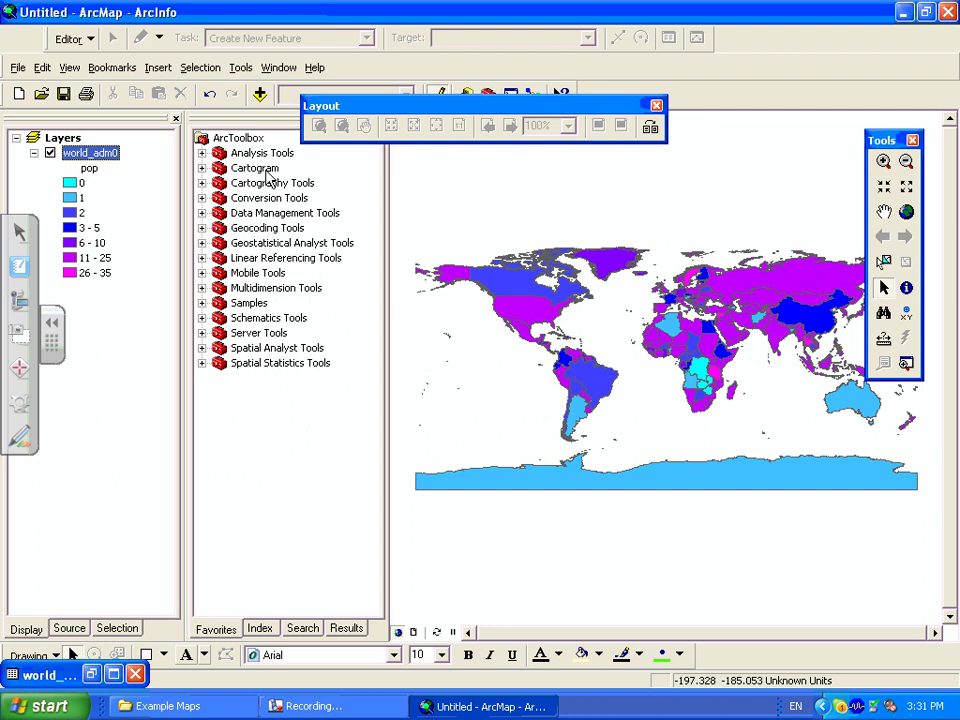
{"action": "right_click", "coordinate": [204, 171]}
{"action": "left_click", "coordinate": [176, 178]}
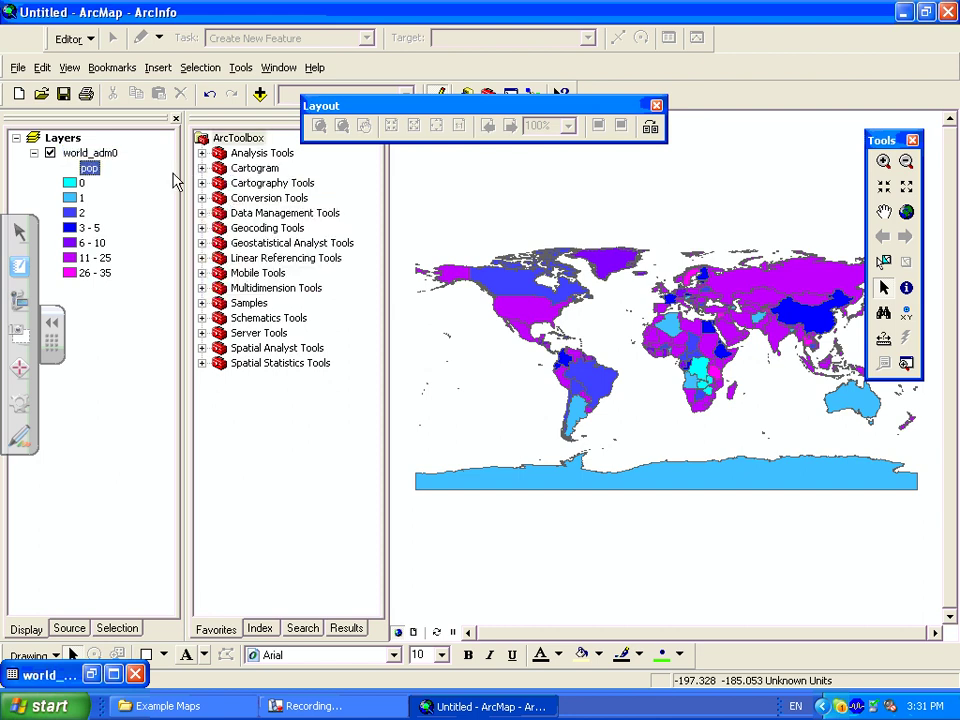
Step: Open the Create a cartogram (Gastner-Newman method) tool with world_adm0 as the original polygon features and pop as the value field
{"action": "left_click", "coordinate": [203, 172]}
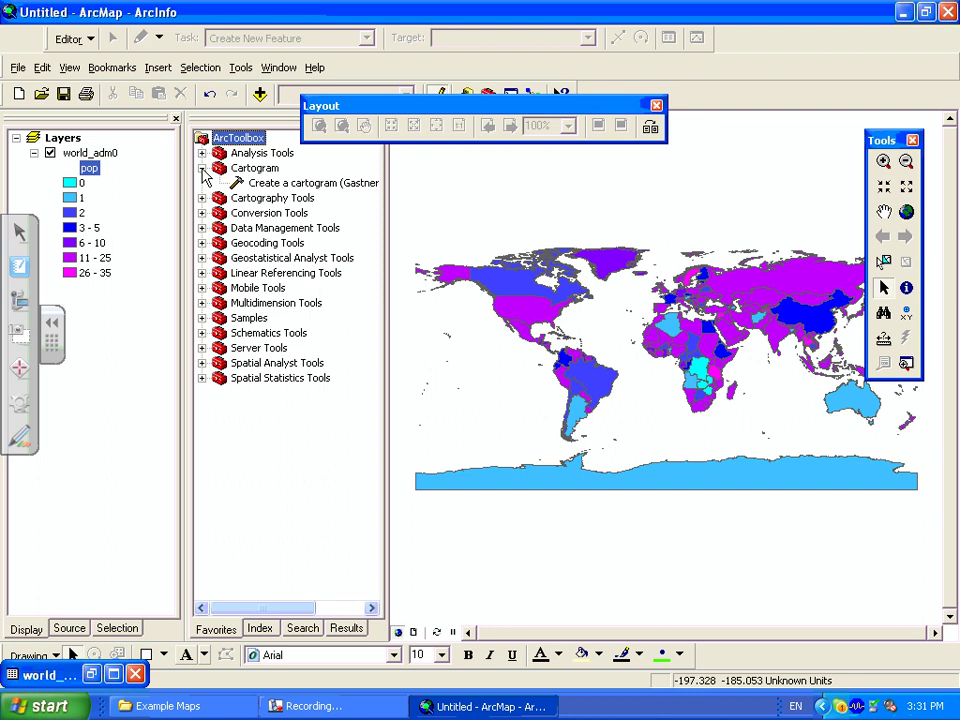
{"action": "double_click", "coordinate": [258, 184]}
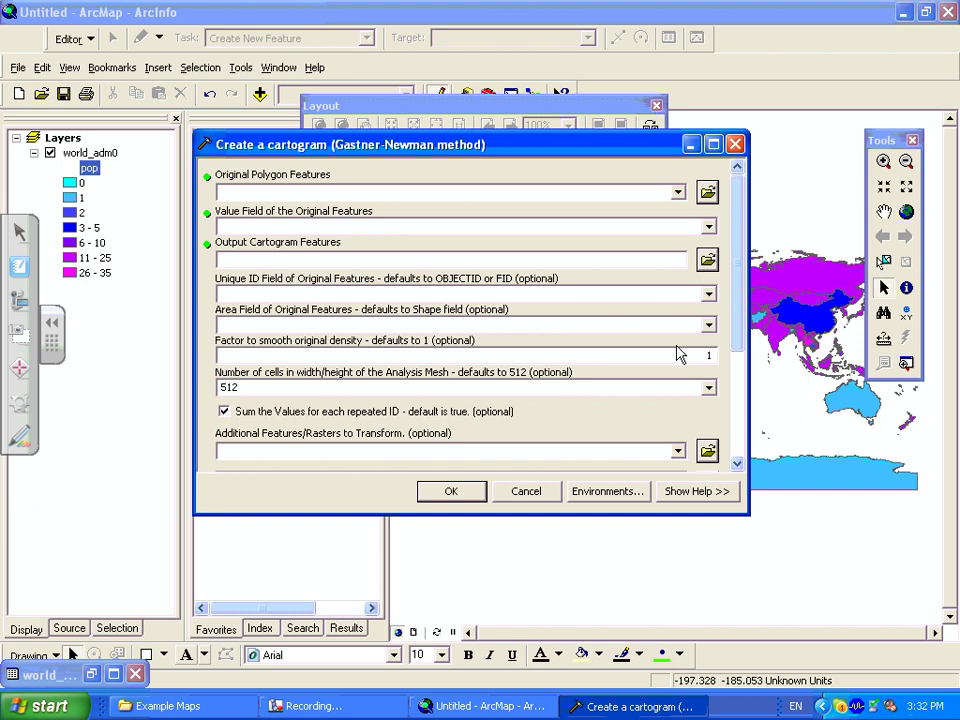
{"action": "left_click", "coordinate": [678, 196]}
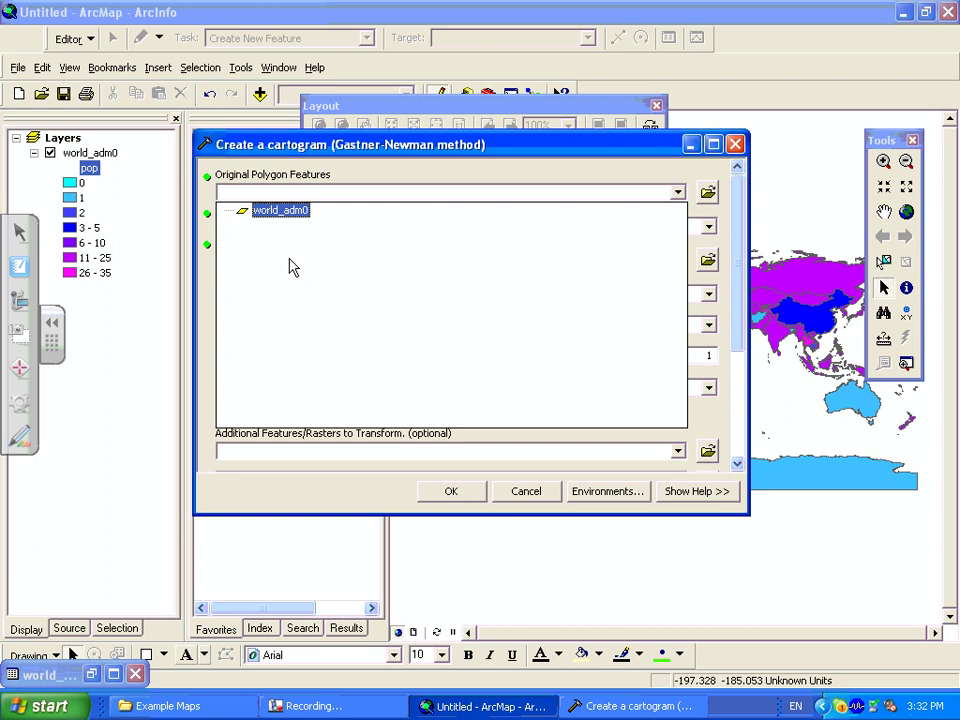
{"action": "left_click", "coordinate": [278, 212]}
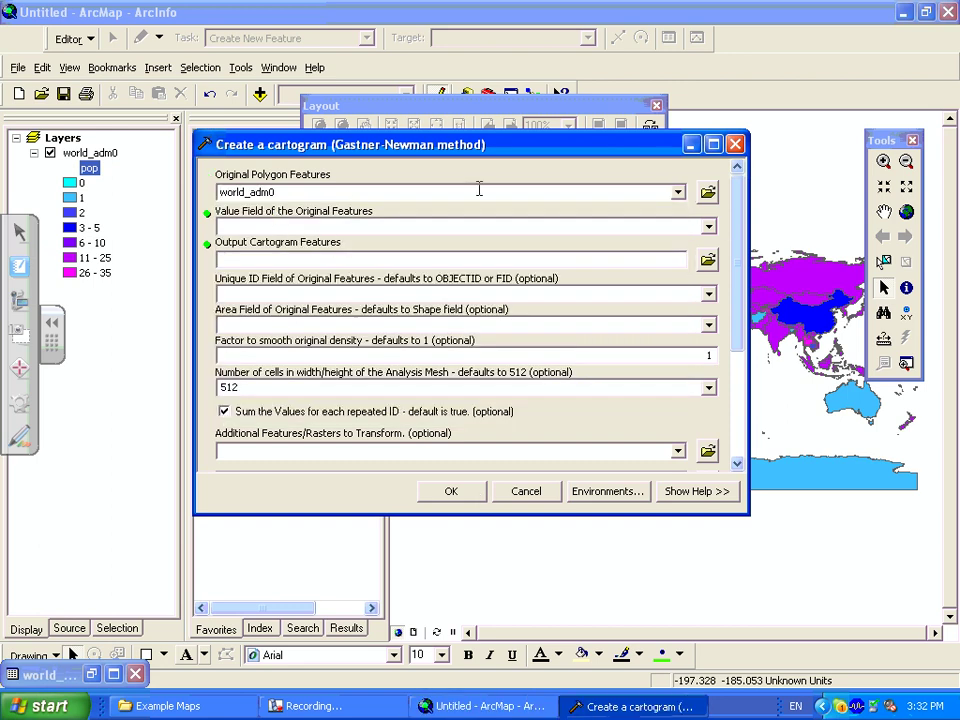
{"action": "left_click", "coordinate": [709, 227]}
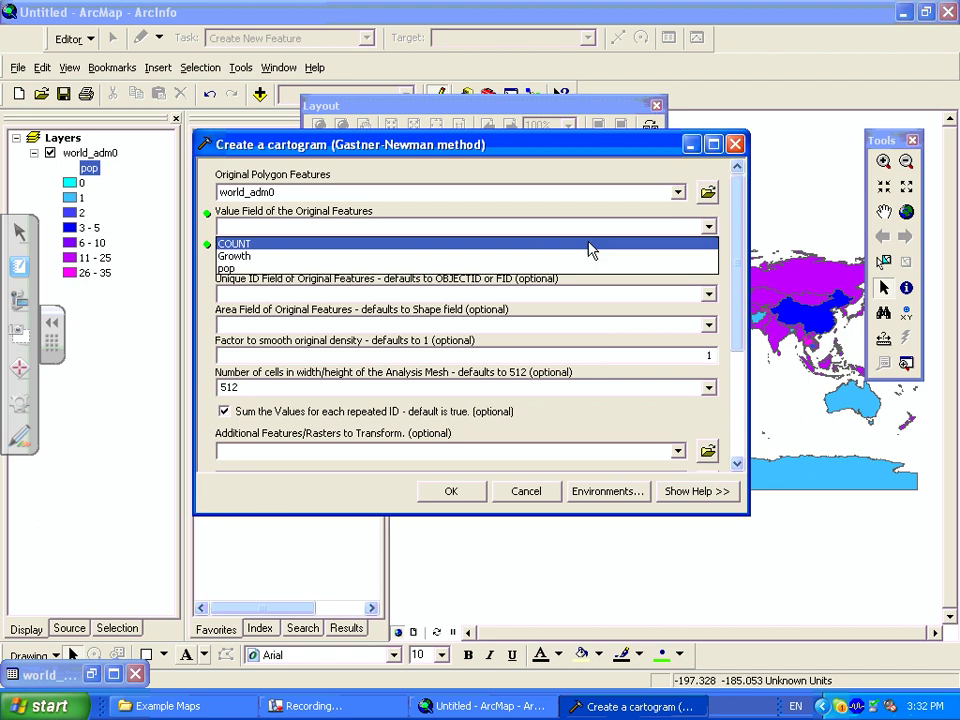
{"action": "left_click", "coordinate": [400, 275]}
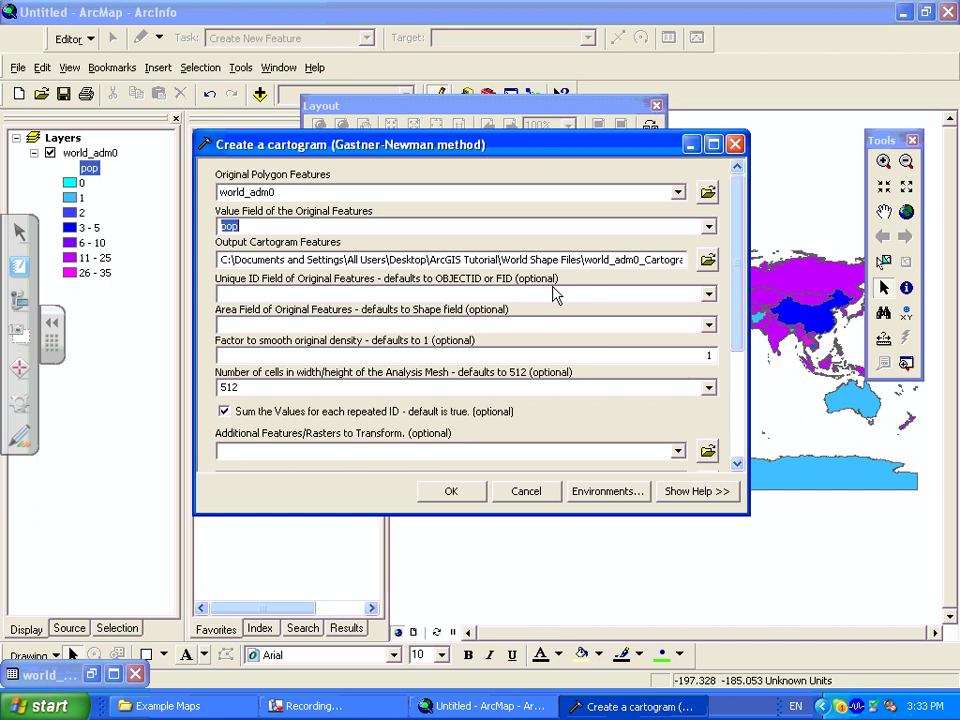
Step: Browse for the output cartogram location to Your MDB File.mdb in C:\Documents and Settings\All Users\Desktop\ArcGIS Tutorial
{"action": "left_click", "coordinate": [705, 263]}
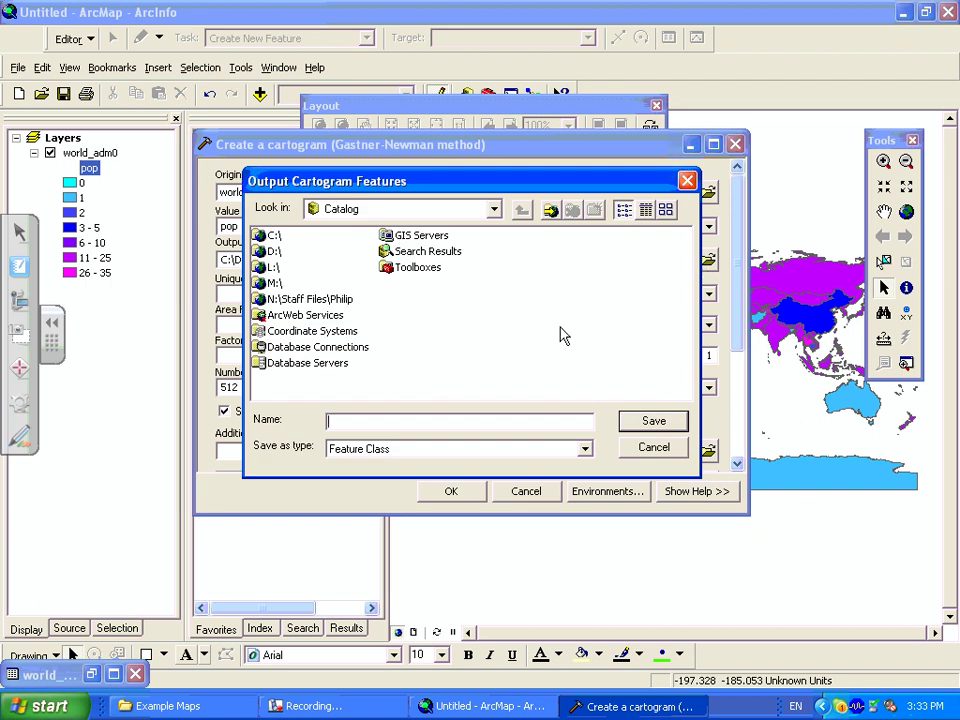
{"action": "double_click", "coordinate": [270, 237]}
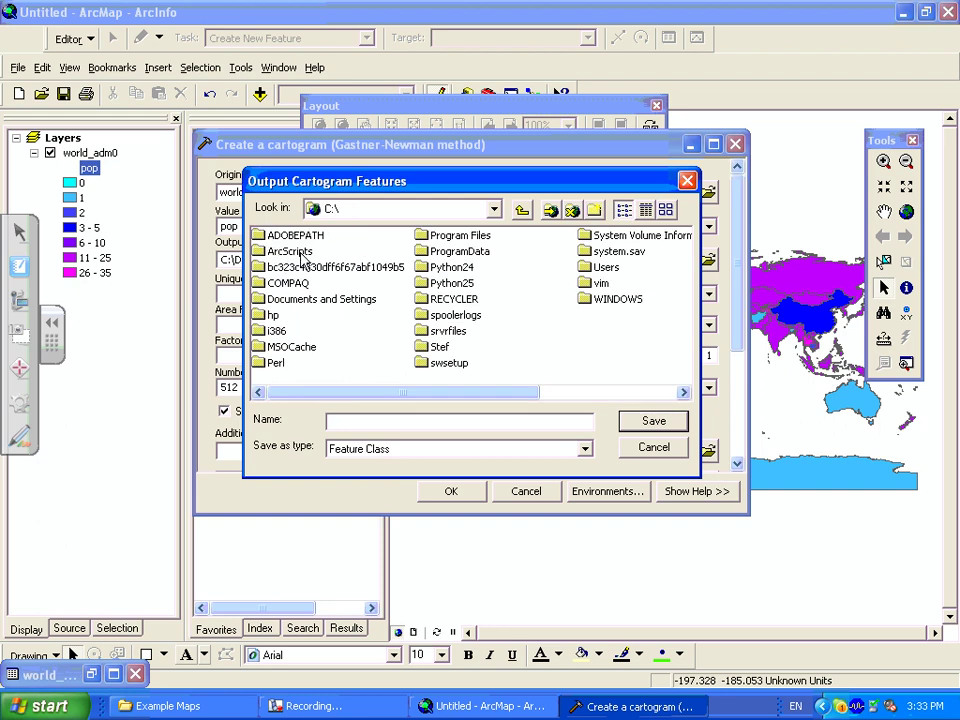
{"action": "double_click", "coordinate": [300, 300]}
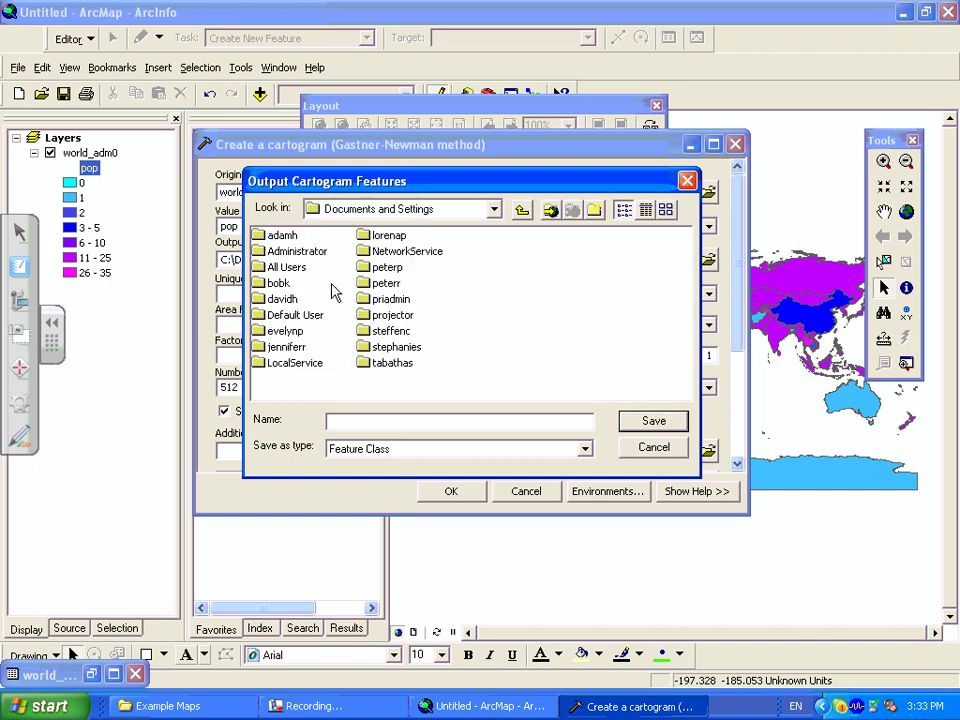
{"action": "left_click", "coordinate": [279, 270]}
{"action": "double_click", "coordinate": [281, 268]}
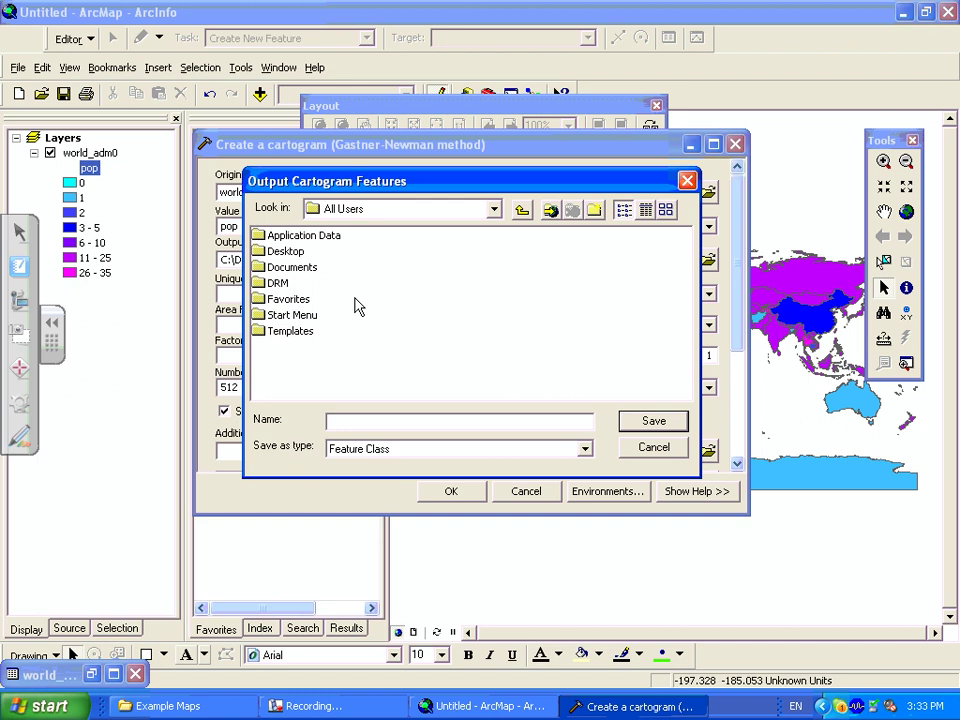
{"action": "double_click", "coordinate": [286, 251]}
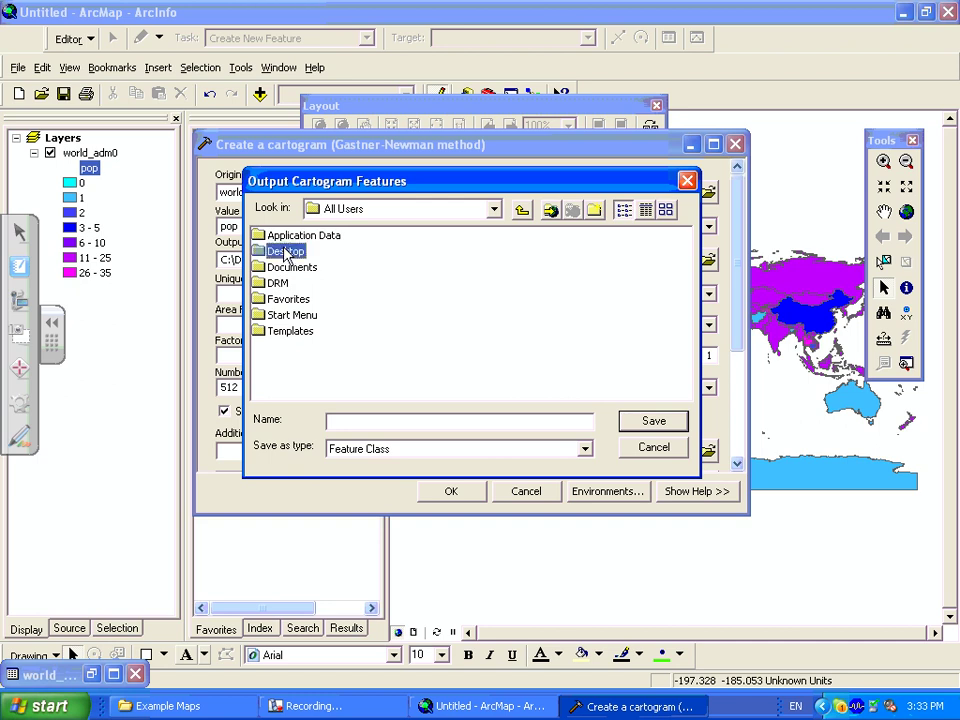
{"action": "double_click", "coordinate": [304, 237]}
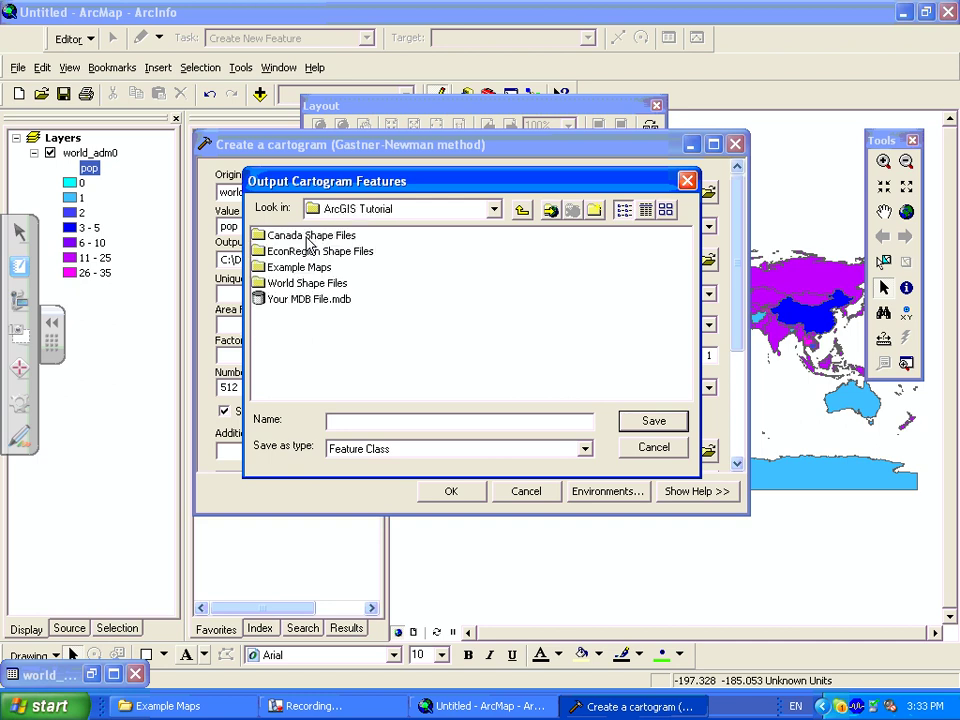
{"action": "left_click", "coordinate": [329, 303]}
{"action": "double_click", "coordinate": [329, 303]}
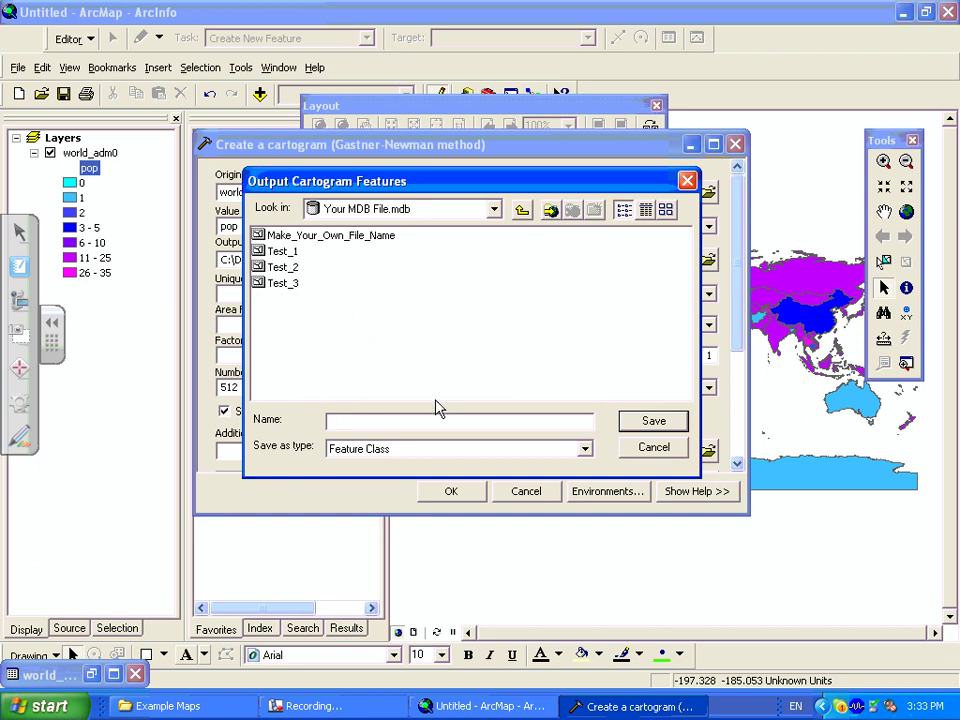
Step: Name the output cartogram feature class pop and save it as the tool's output
{"action": "type", "text": "ppo"}
{"action": "key", "text": "BackSpace"}
{"action": "key", "text": "BackSpace"}
{"action": "type", "text": "op"}
{"action": "left_click", "coordinate": [650, 422]}
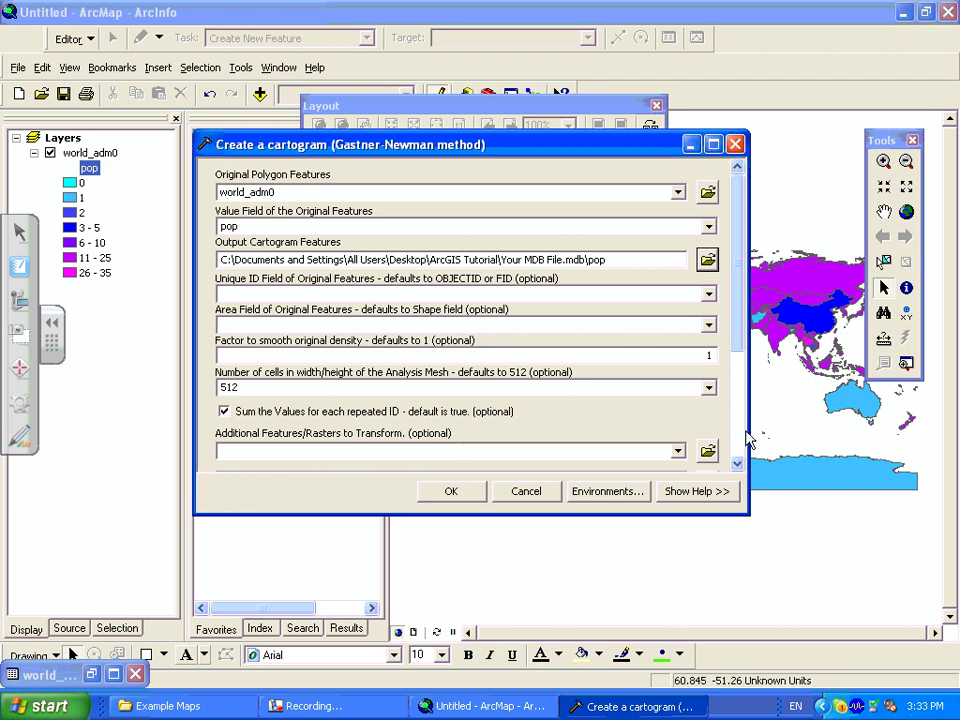
Step: Enable copying the original polygon features table to the output, run the cartogram tool and close its completion dialog
{"action": "left_click_drag", "start_coordinate": [735, 336], "coordinate": [744, 449]}
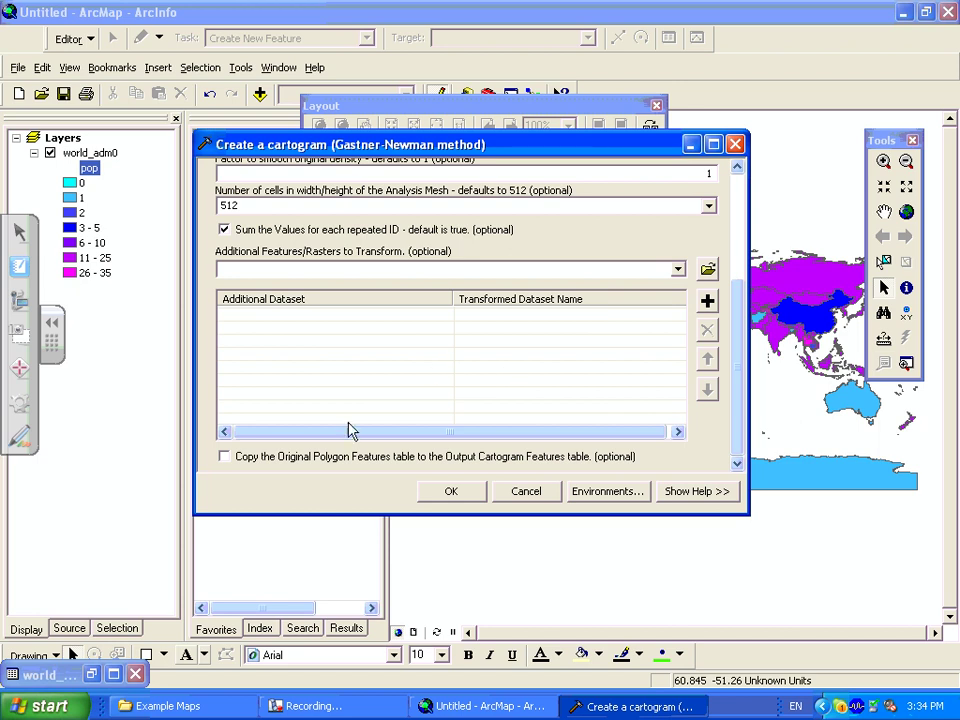
{"action": "left_click", "coordinate": [224, 457]}
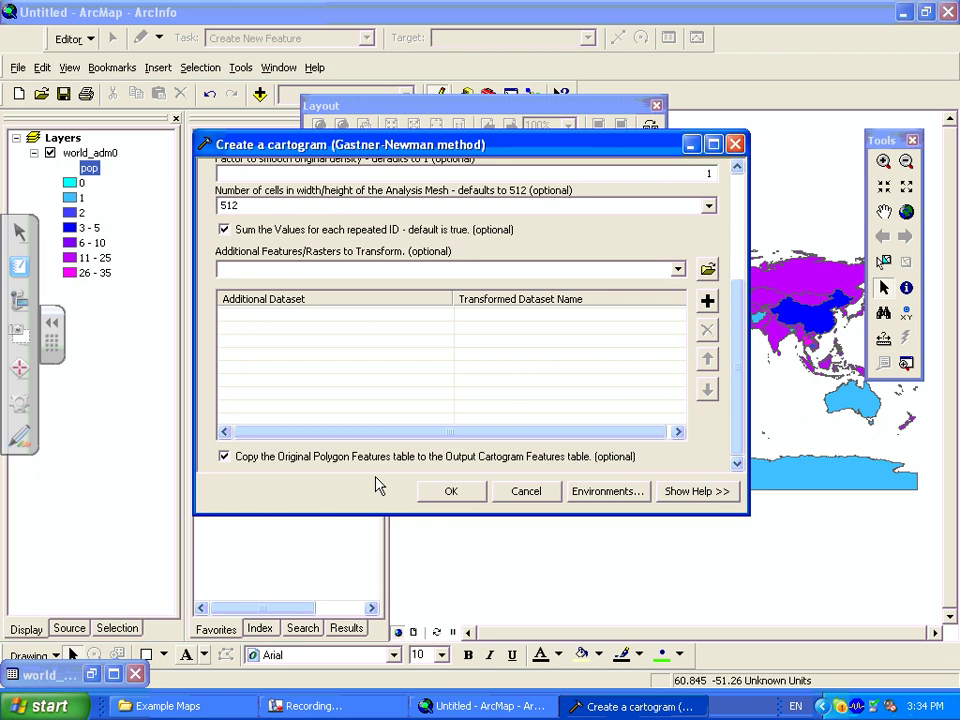
{"action": "left_click", "coordinate": [449, 491]}
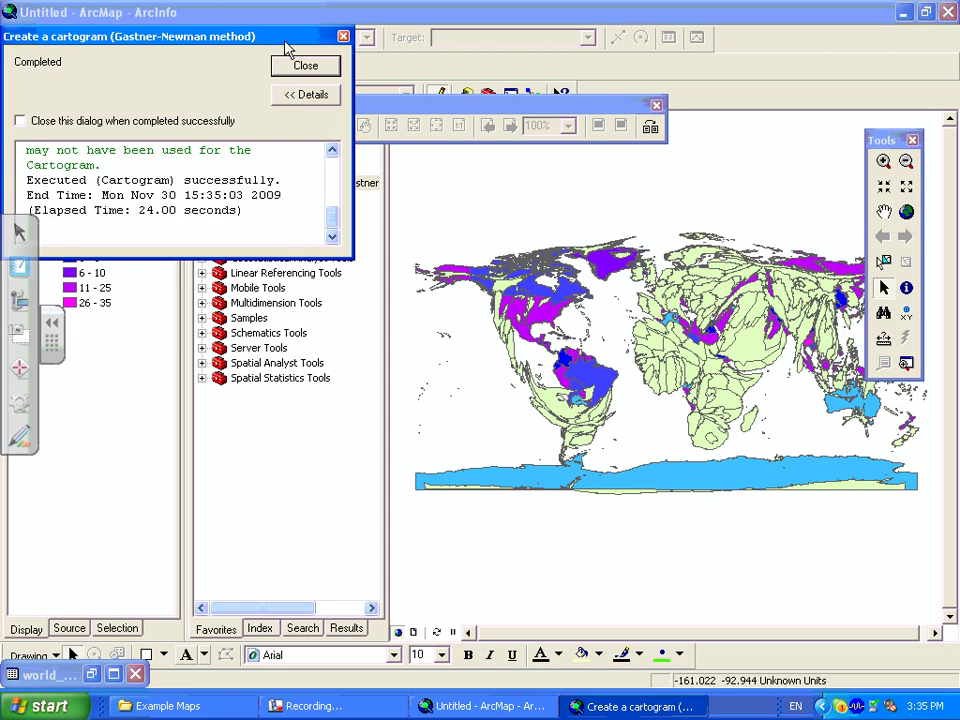
{"action": "left_click", "coordinate": [302, 67]}
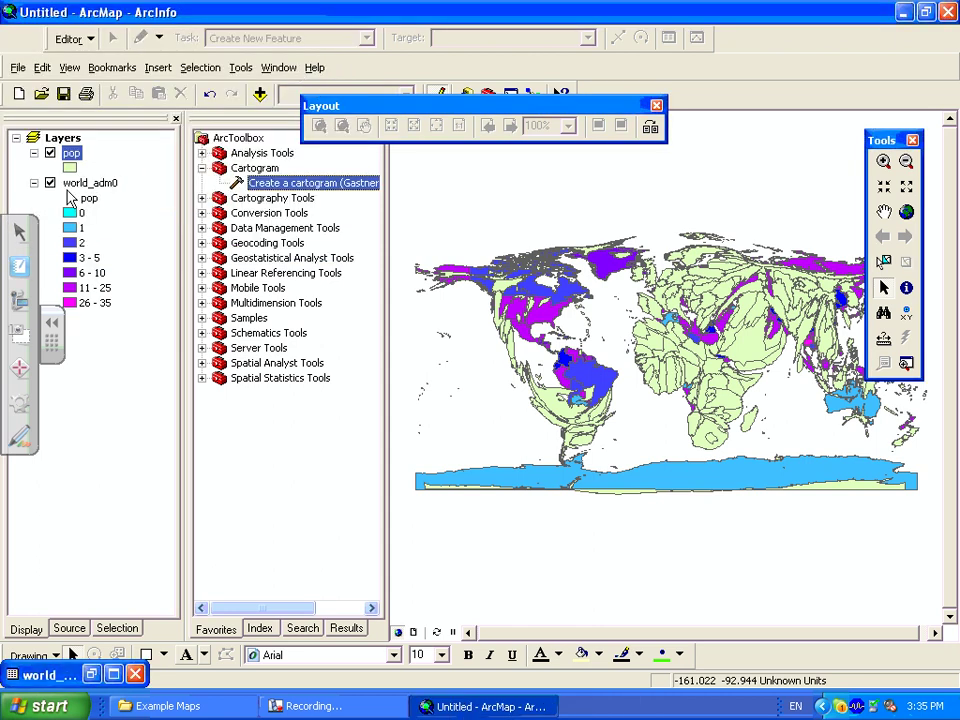
Step: Hide the world_adm0 layer and switch the map to layout view
{"action": "left_click", "coordinate": [50, 184]}
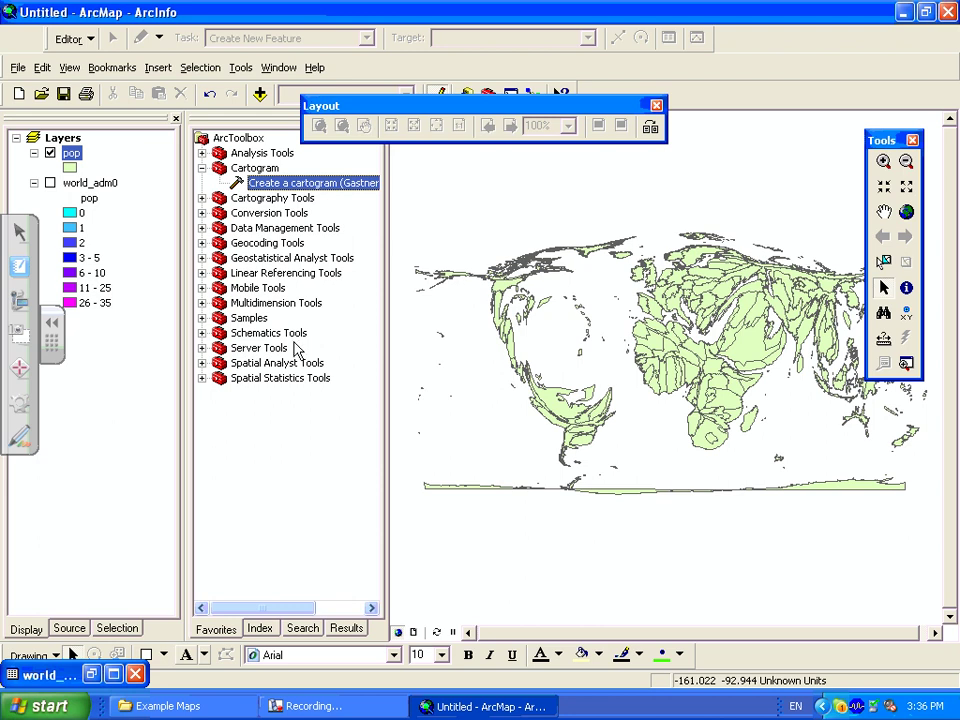
{"action": "left_click", "coordinate": [414, 634]}
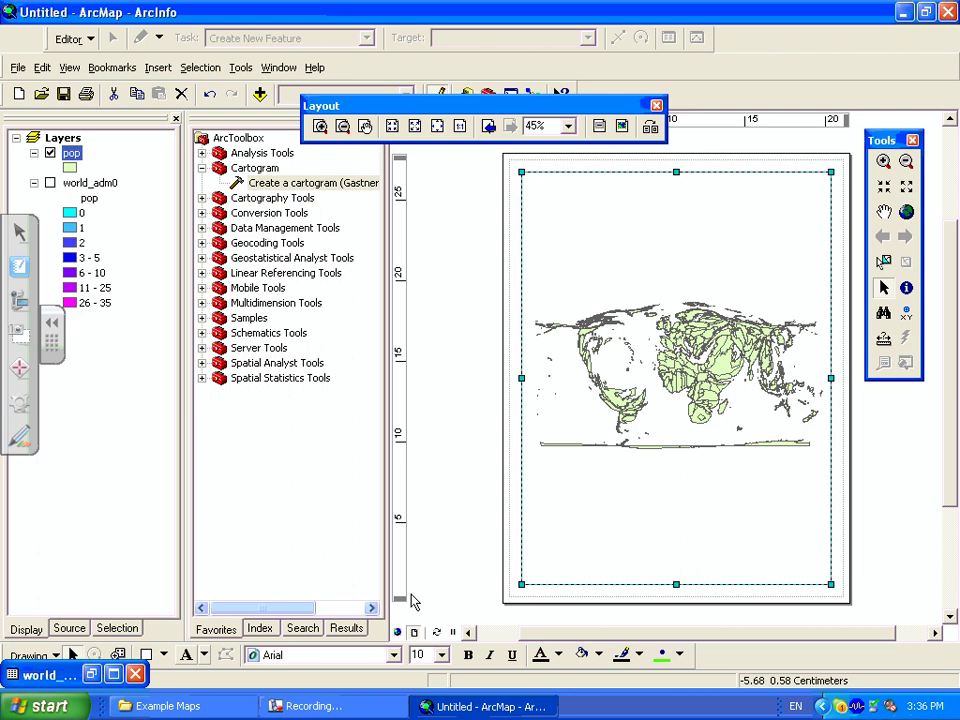
Step: In the data frame's properties, choose Fixed Extent, enable Clip to Shape and set the full extent option to Other
{"action": "right_click", "coordinate": [586, 479]}
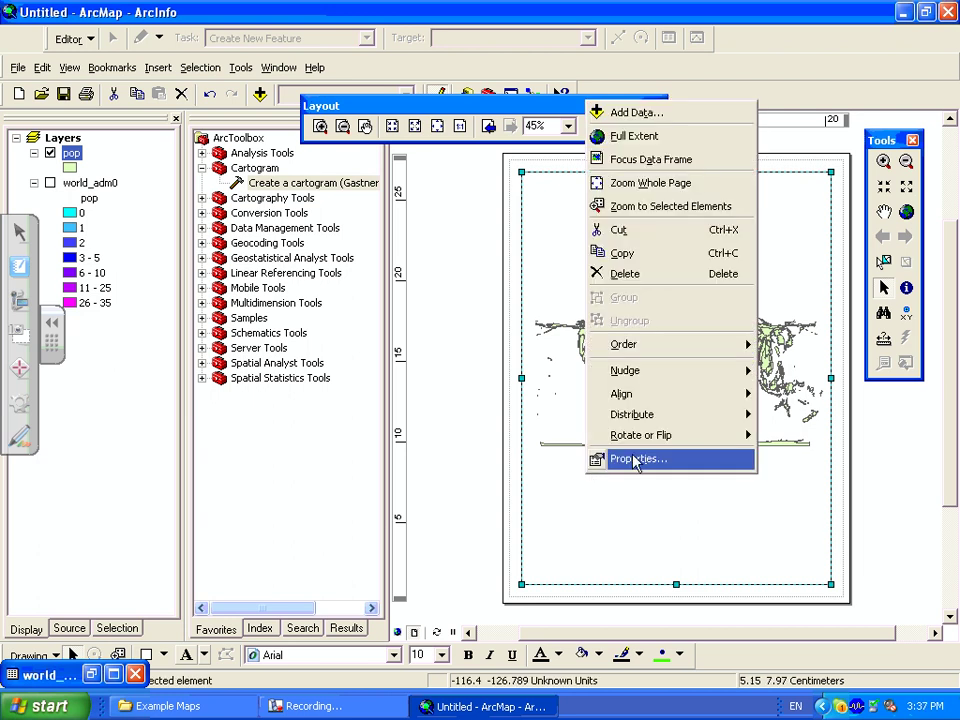
{"action": "left_click", "coordinate": [630, 460]}
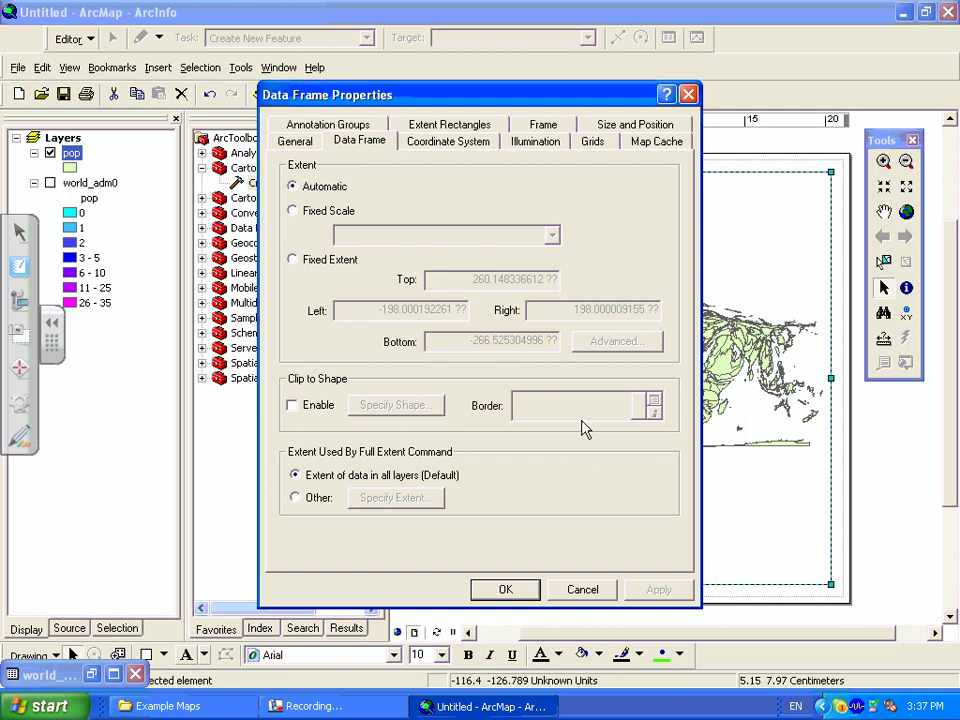
{"action": "left_click", "coordinate": [293, 262]}
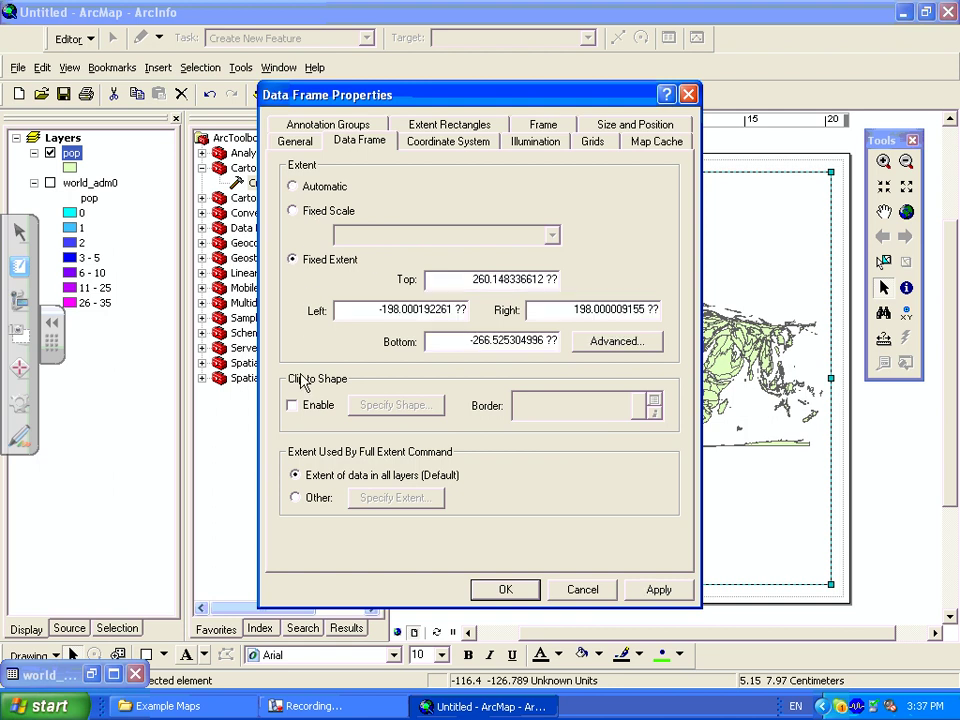
{"action": "left_click", "coordinate": [292, 405]}
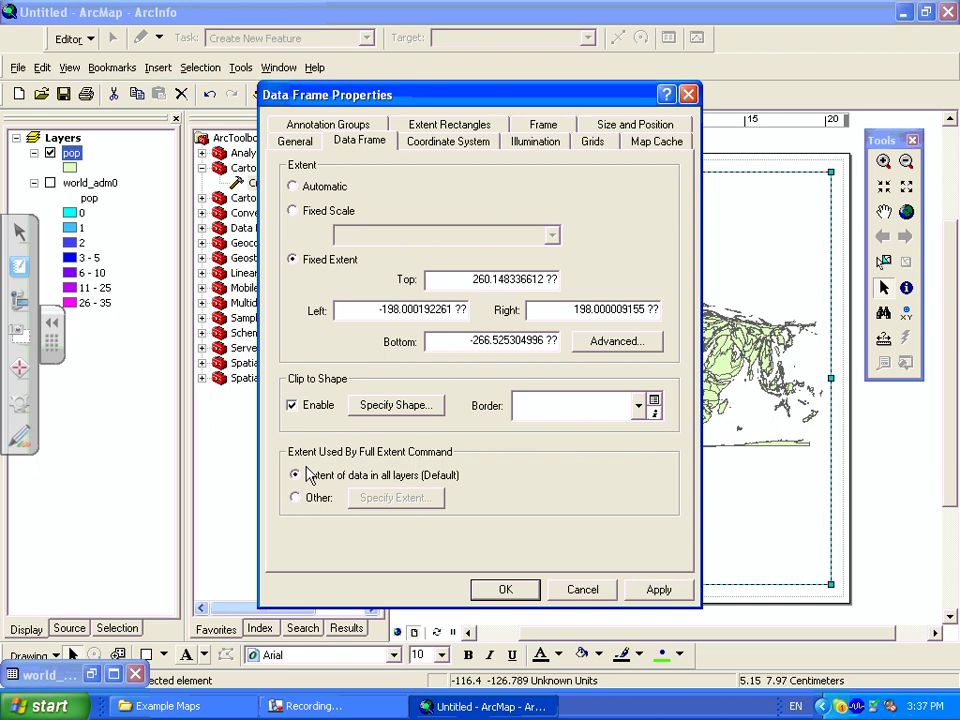
{"action": "left_click", "coordinate": [295, 499]}
Step: Use the outline of all pop layer features for the fixed extent, clip shape and full extent, and apply the settings
{"action": "left_click", "coordinate": [648, 343]}
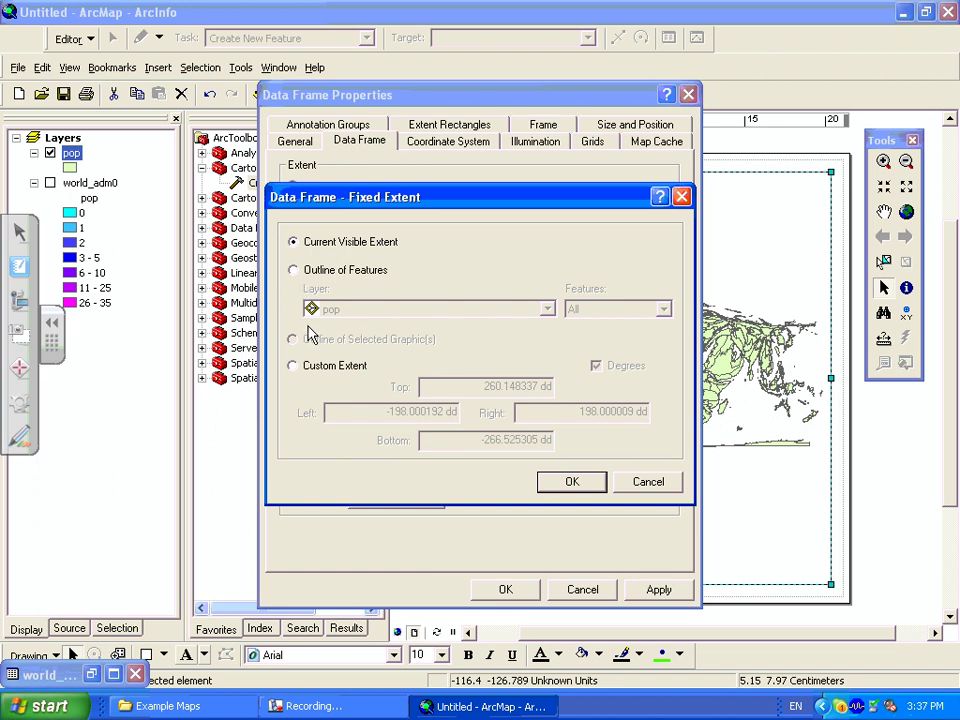
{"action": "left_click", "coordinate": [292, 271]}
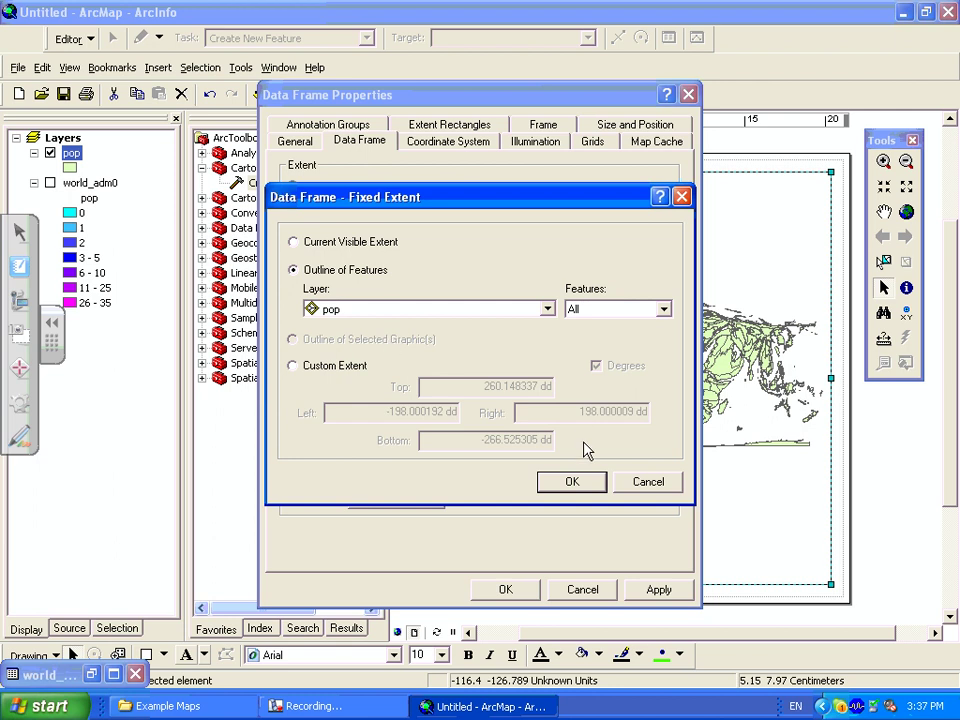
{"action": "left_click", "coordinate": [583, 483]}
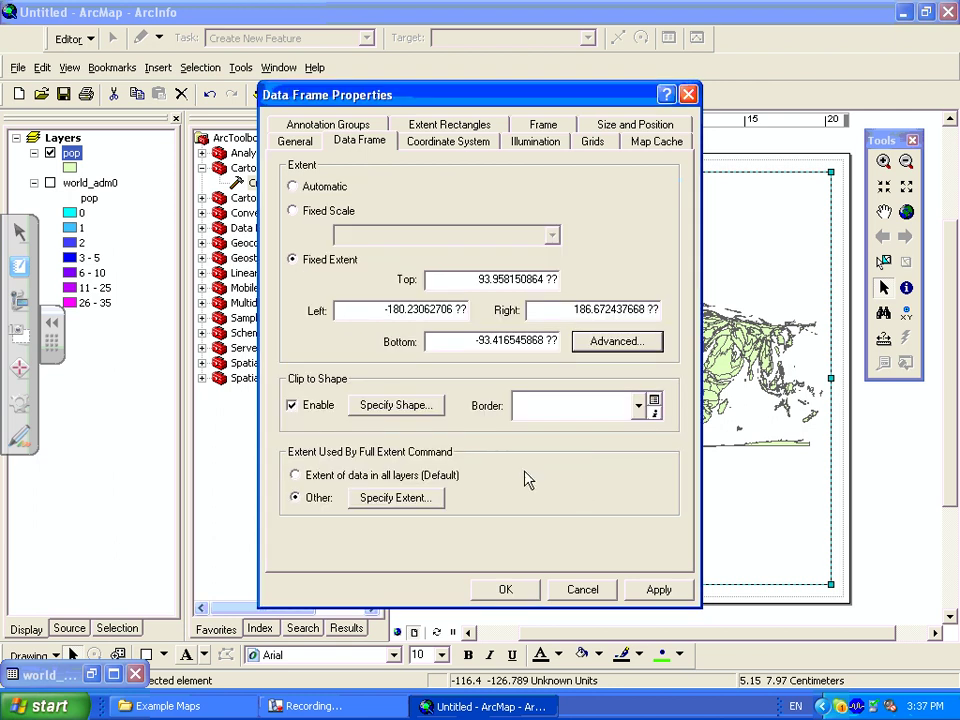
{"action": "left_click", "coordinate": [391, 402]}
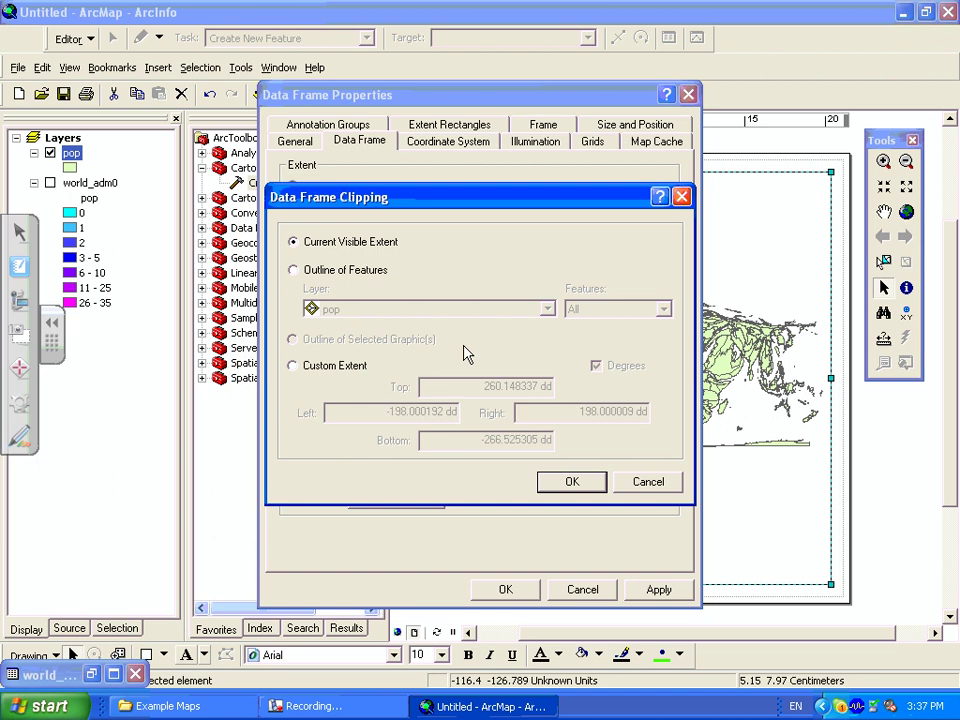
{"action": "left_click", "coordinate": [293, 270]}
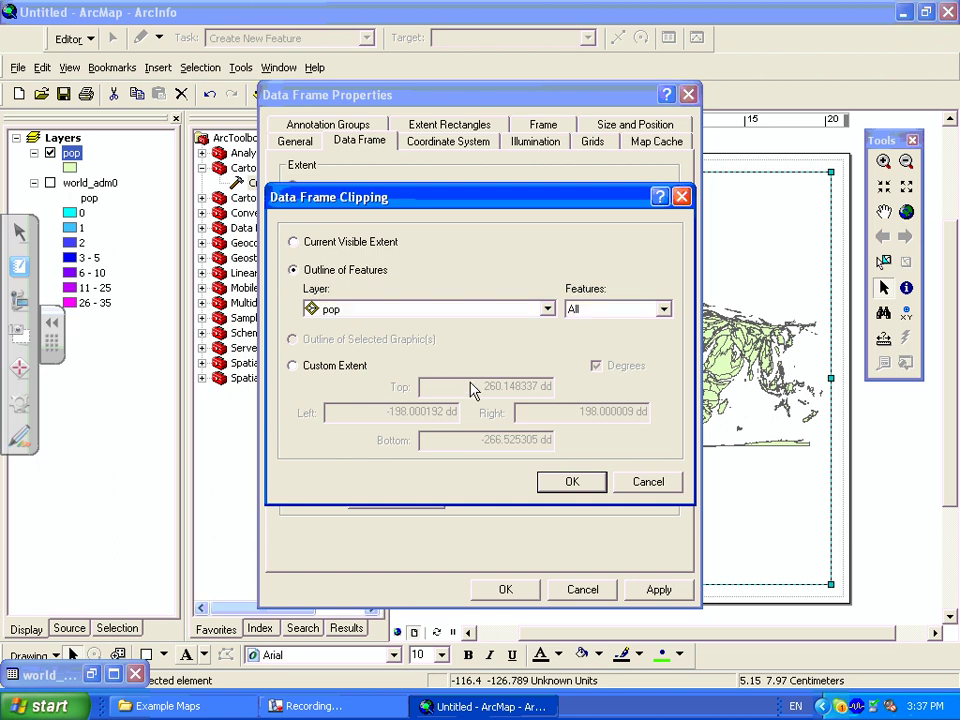
{"action": "left_click", "coordinate": [553, 481]}
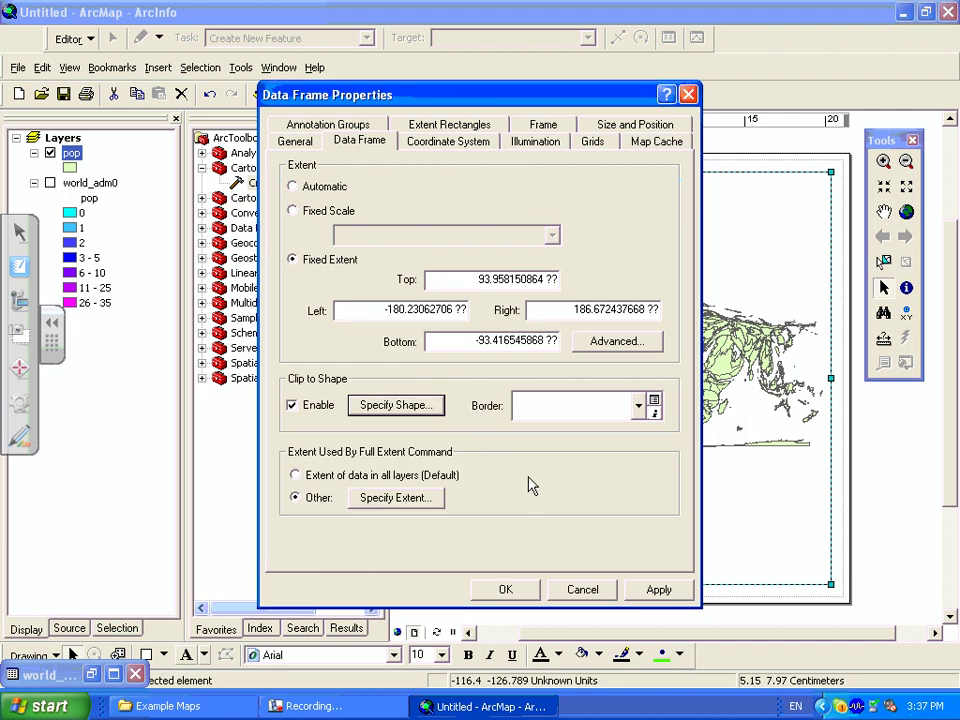
{"action": "left_click", "coordinate": [394, 500]}
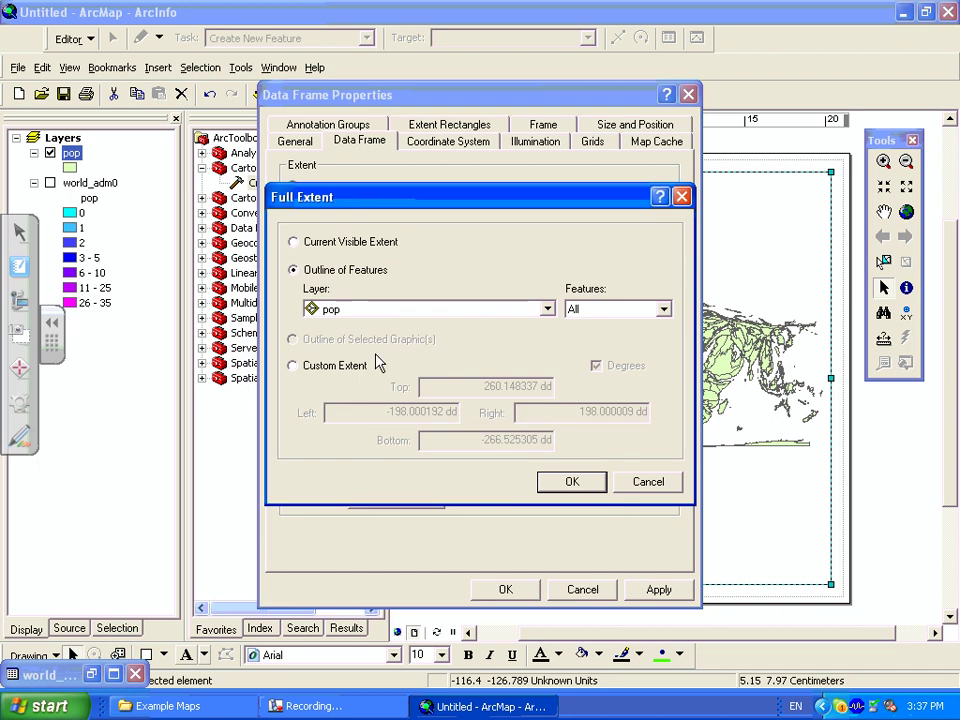
{"action": "left_click", "coordinate": [550, 482]}
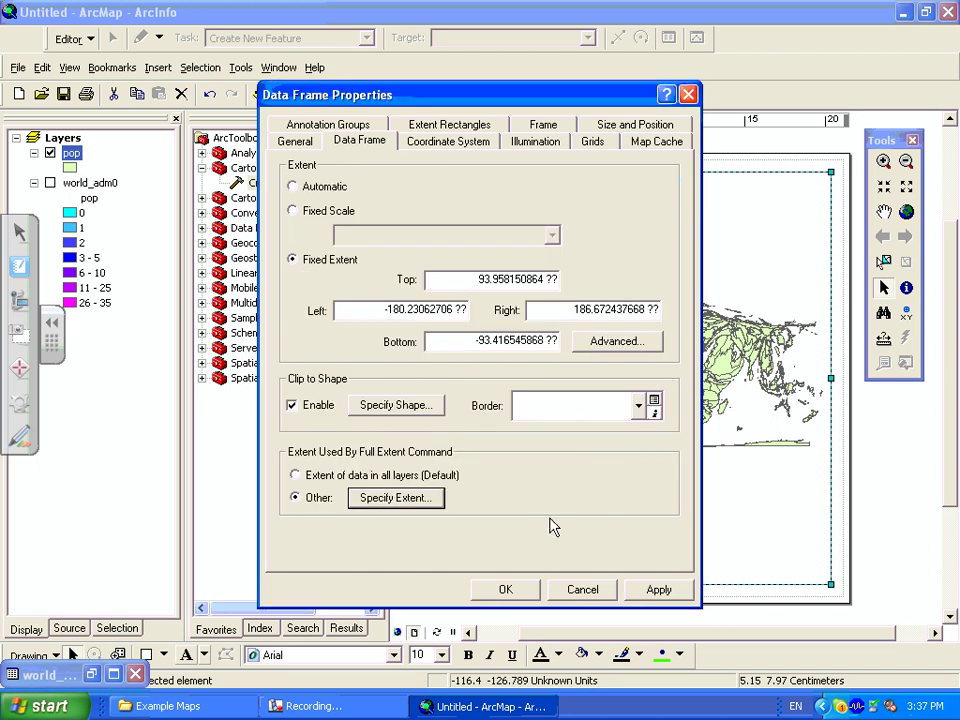
{"action": "left_click", "coordinate": [658, 590]}
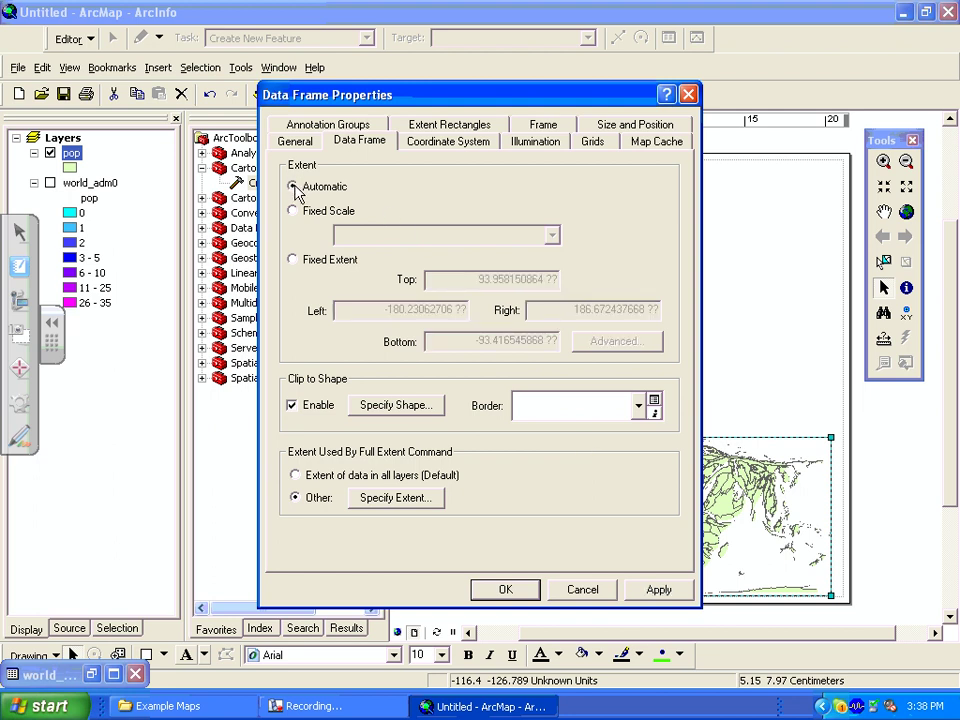
Step: Disable Clip to Shape, set the full extent to the extent of data in all layers, and apply the data frame settings
{"action": "left_click", "coordinate": [295, 408]}
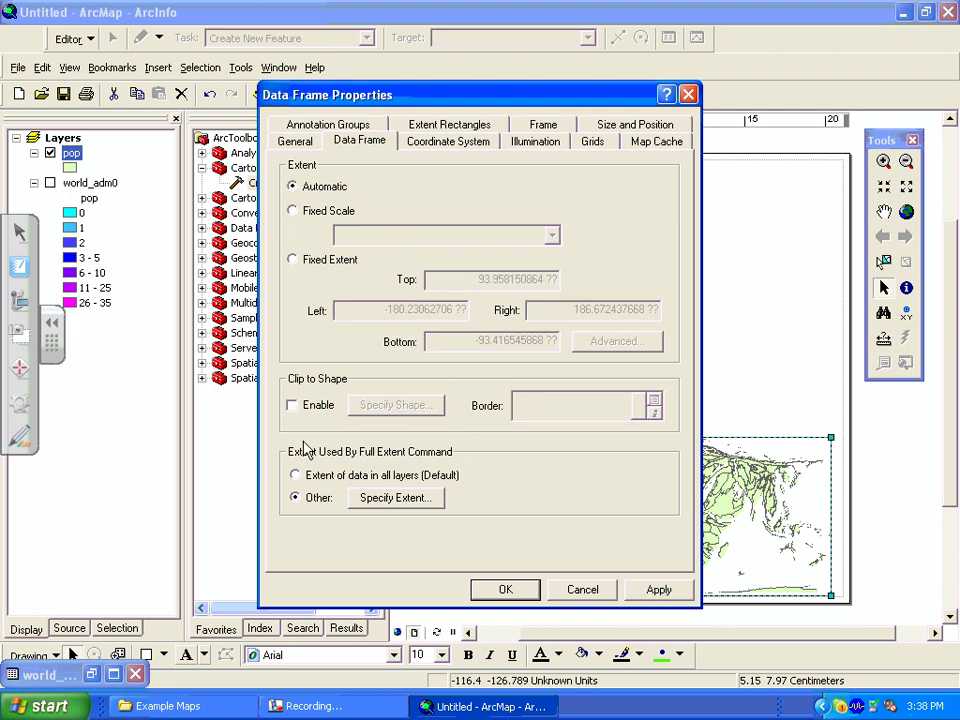
{"action": "left_click", "coordinate": [298, 477]}
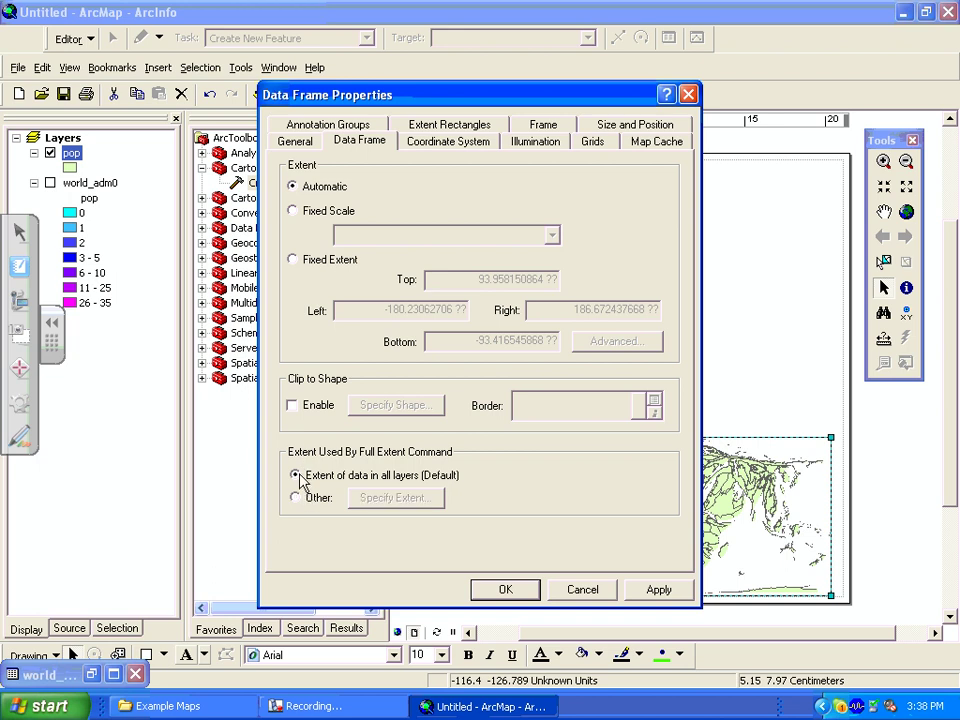
{"action": "left_click", "coordinate": [656, 592]}
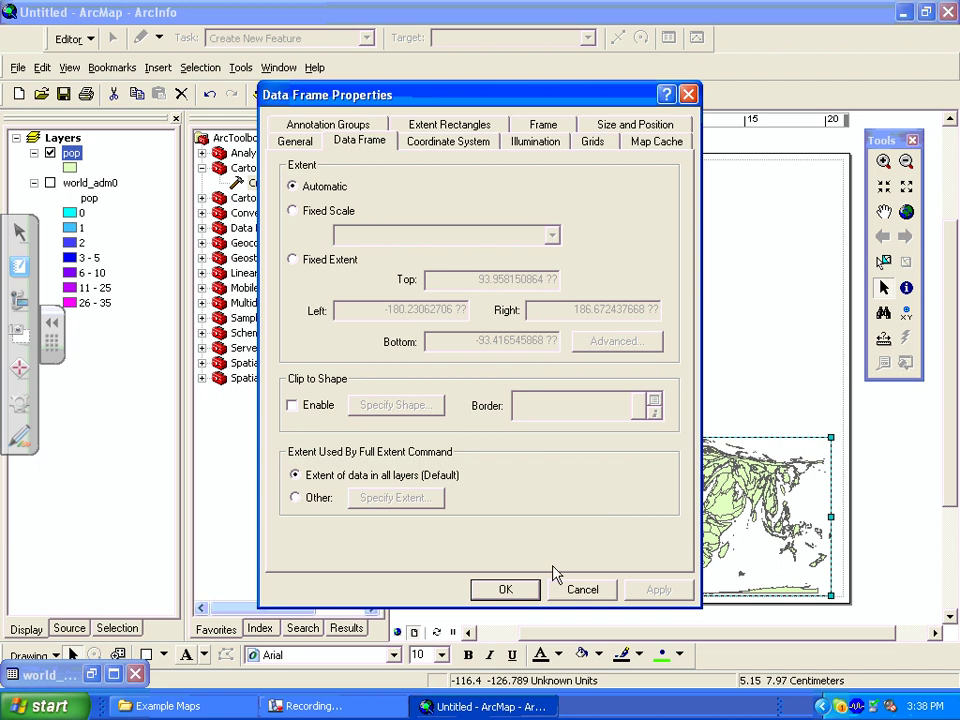
{"action": "left_click", "coordinate": [518, 590]}
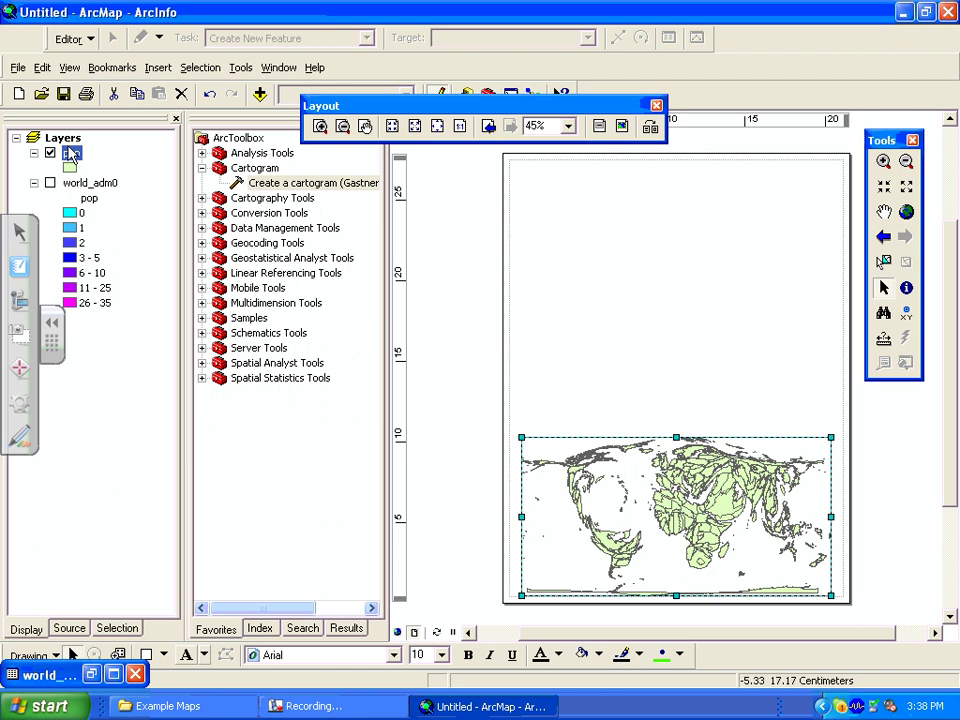
Step: Start exporting the map layout and choose PNG as the output file type
{"action": "left_click", "coordinate": [19, 68]}
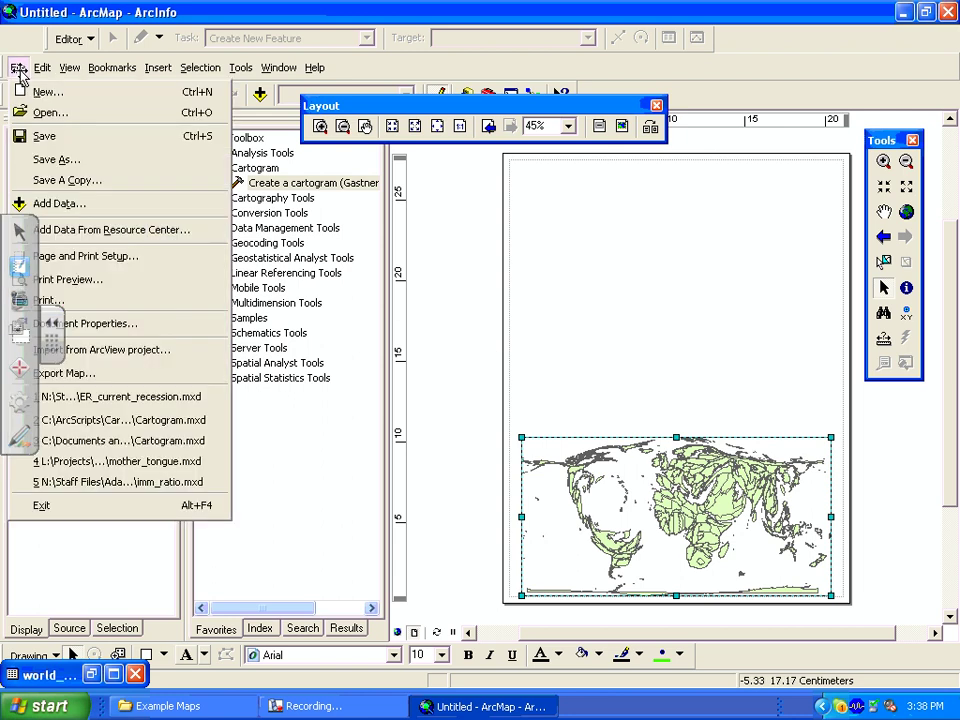
{"action": "left_click", "coordinate": [60, 372]}
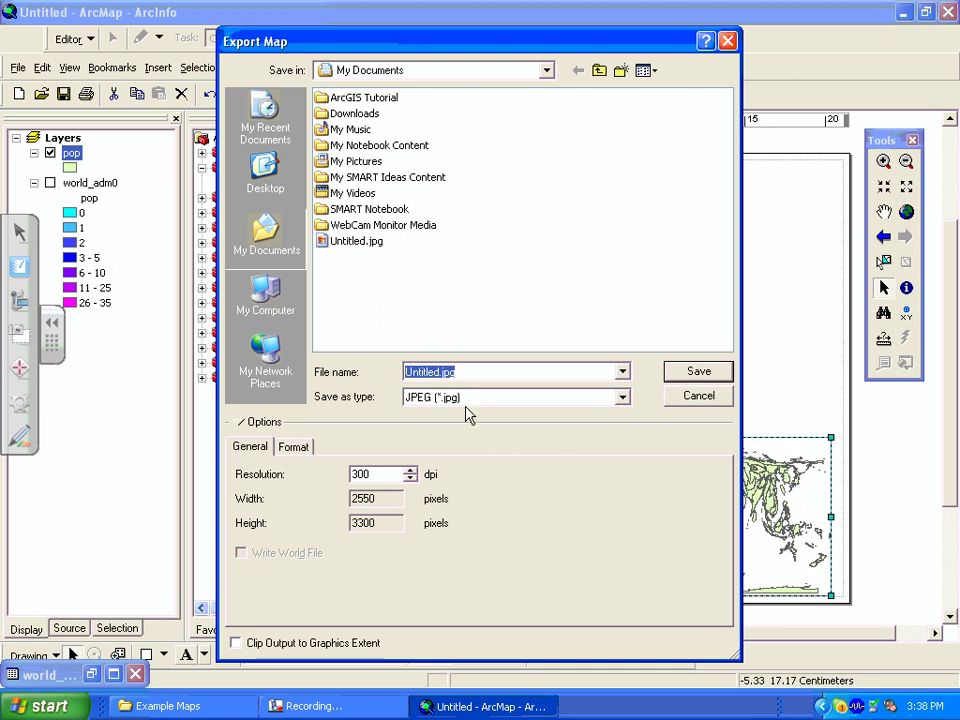
{"action": "left_click", "coordinate": [405, 372]}
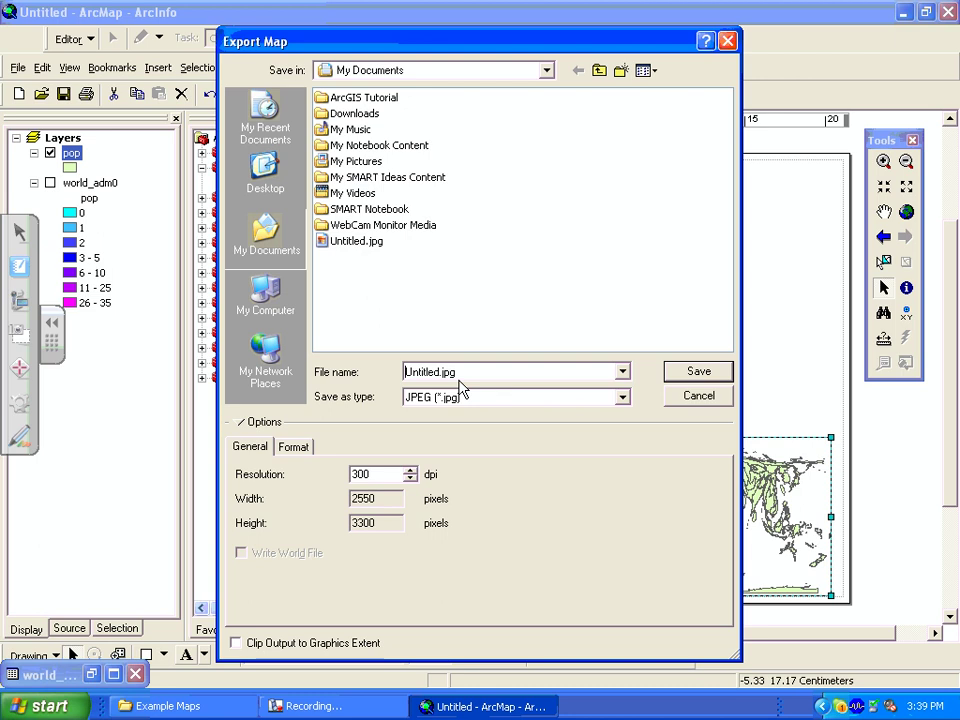
{"action": "left_click", "coordinate": [620, 397]}
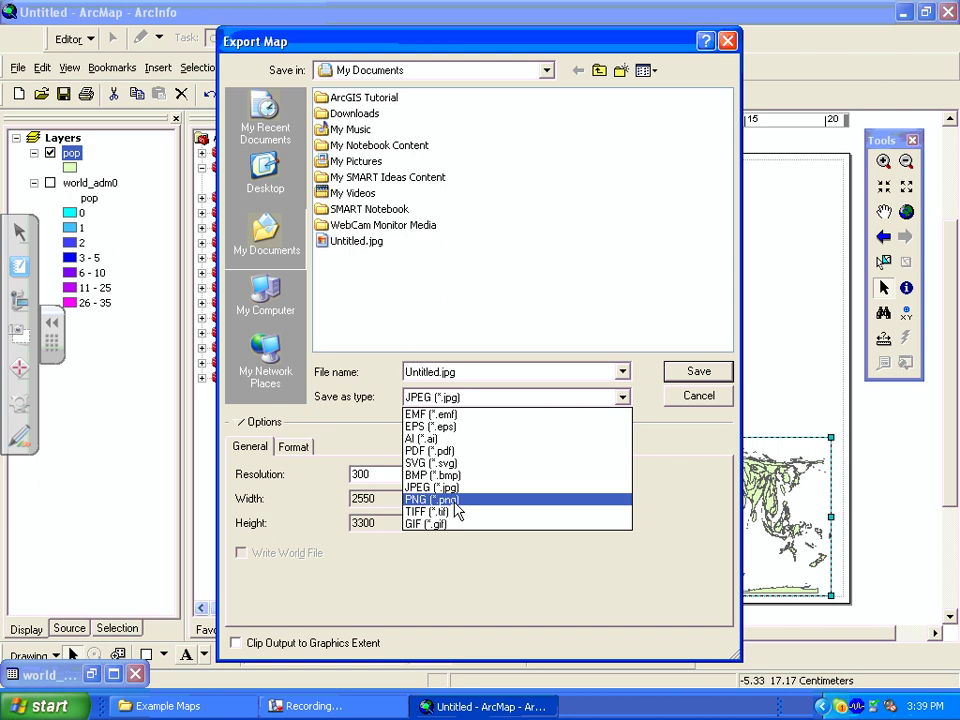
{"action": "left_click", "coordinate": [455, 501]}
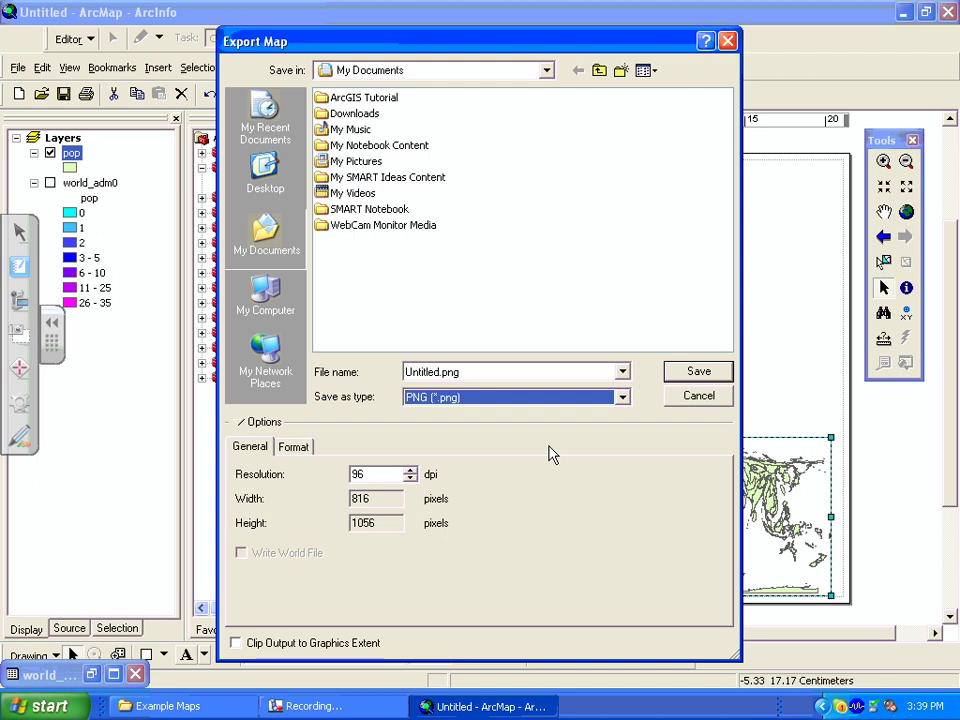
Step: Set the export resolution to 300 dpi and enable clipping the output to the graphics extent
{"action": "left_click", "coordinate": [410, 470]}
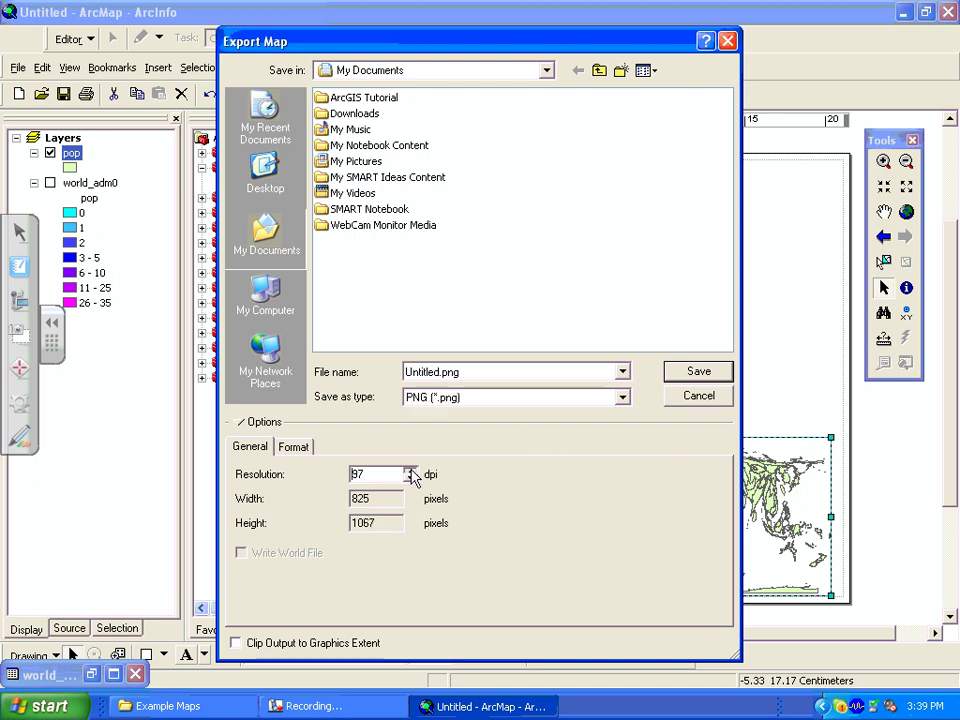
{"action": "left_click", "coordinate": [410, 470]}
{"action": "left_click", "coordinate": [410, 470]}
{"action": "left_click", "coordinate": [410, 470]}
{"action": "left_click", "coordinate": [410, 470]}
{"action": "left_click", "coordinate": [410, 470]}
{"action": "left_click_drag", "start_coordinate": [410, 471], "coordinate": [410, 471]}
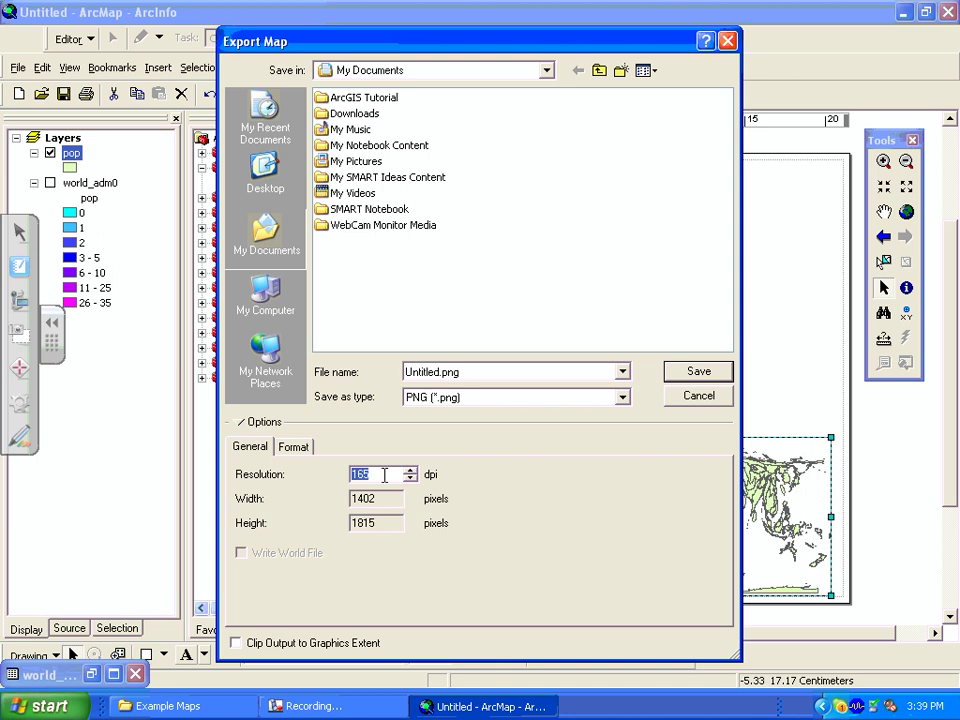
{"action": "key", "text": "BackSpace"}
{"action": "type", "text": "300"}
{"action": "left_click", "coordinate": [235, 643]}
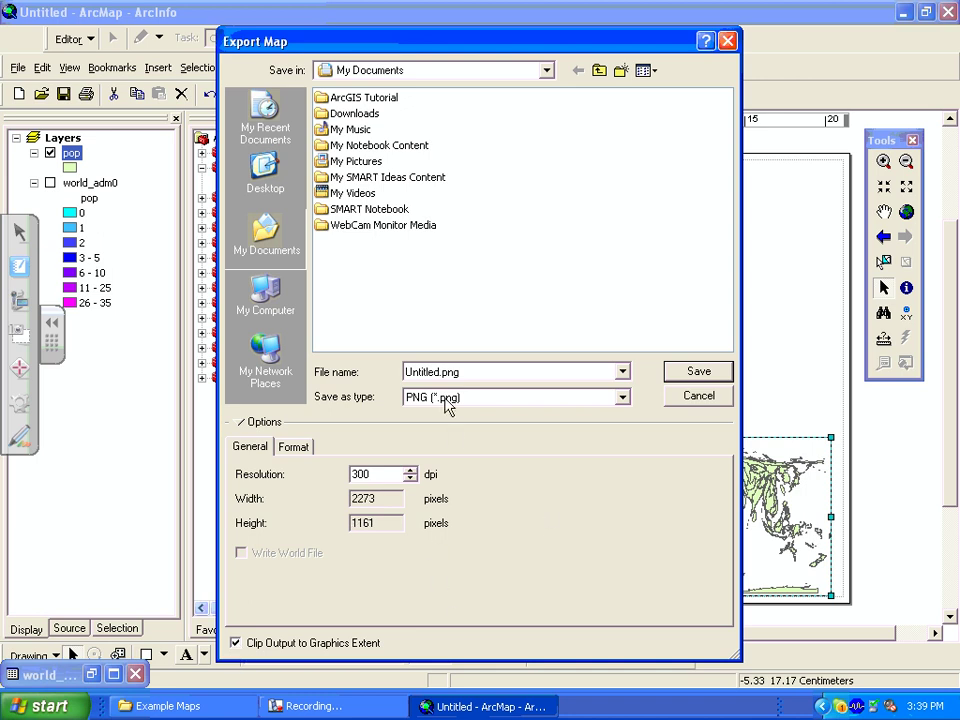
Step: Name the export file Pop.png and save it to the Desktop
{"action": "double_click", "coordinate": [431, 374]}
{"action": "left_click", "coordinate": [432, 375]}
{"action": "key", "text": "BackSpace"}
{"action": "key", "text": "BackSpace"}
{"action": "key", "text": "BackSpace"}
{"action": "key", "text": "BackSpace"}
{"action": "key", "text": "BackSpace"}
{"action": "key", "text": "BackSpace"}
{"action": "key", "text": "BackSpace"}
{"action": "key", "text": "BackSpace"}
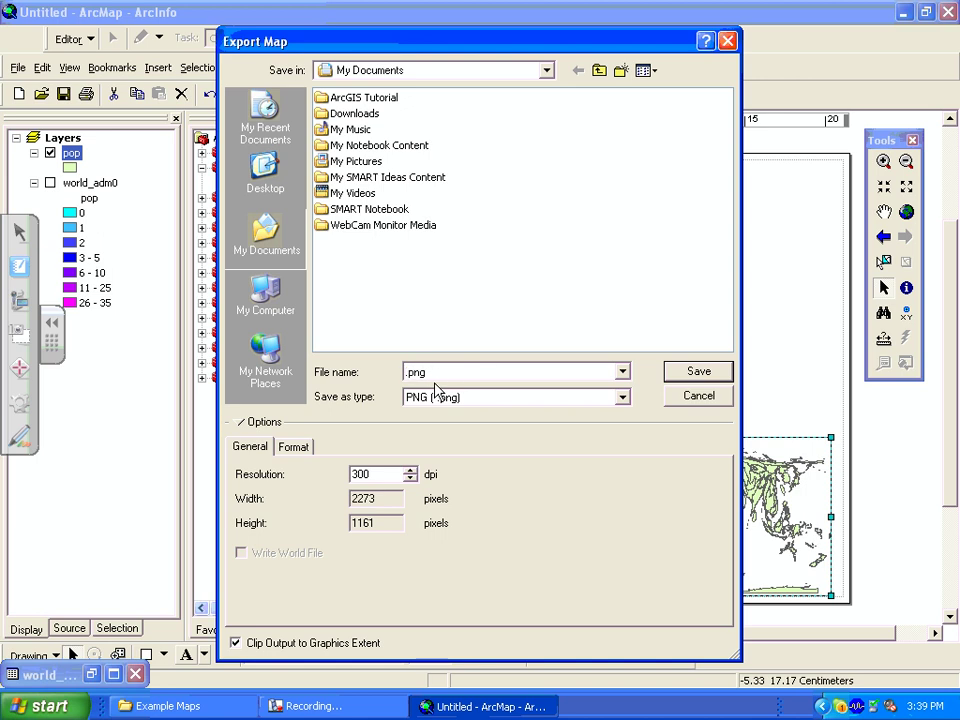
{"action": "type", "text": "Pop"}
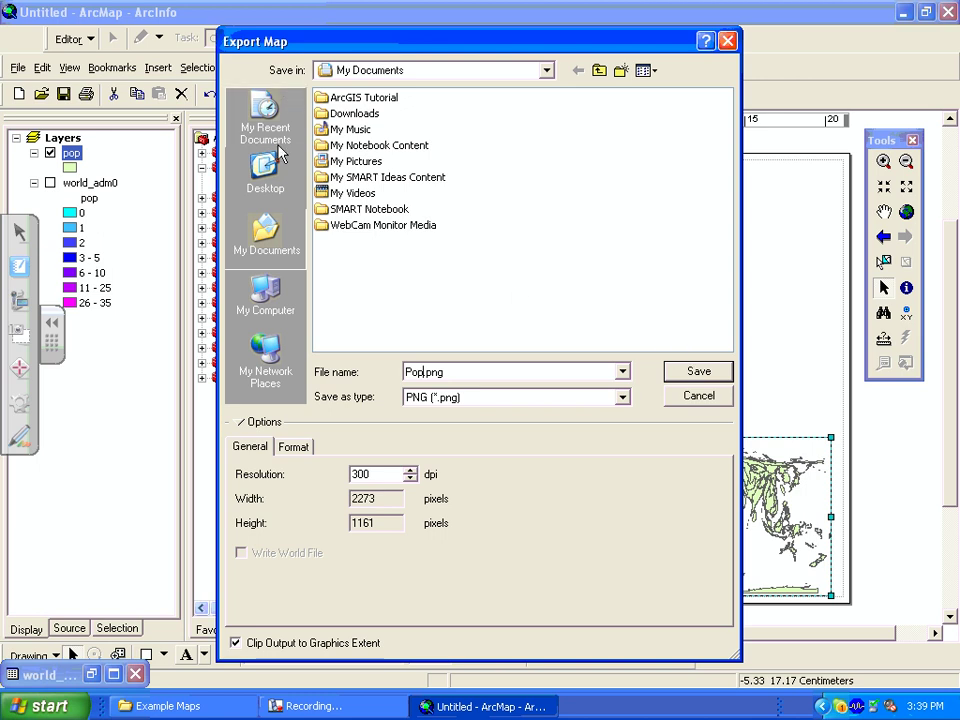
{"action": "left_click", "coordinate": [266, 186]}
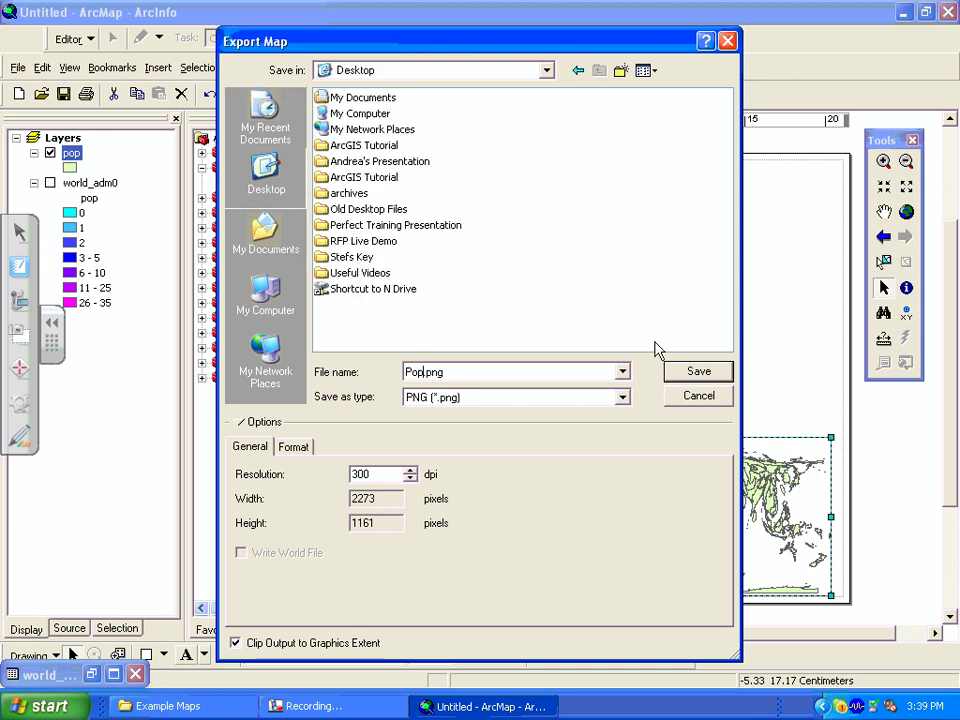
{"action": "left_click", "coordinate": [679, 374]}
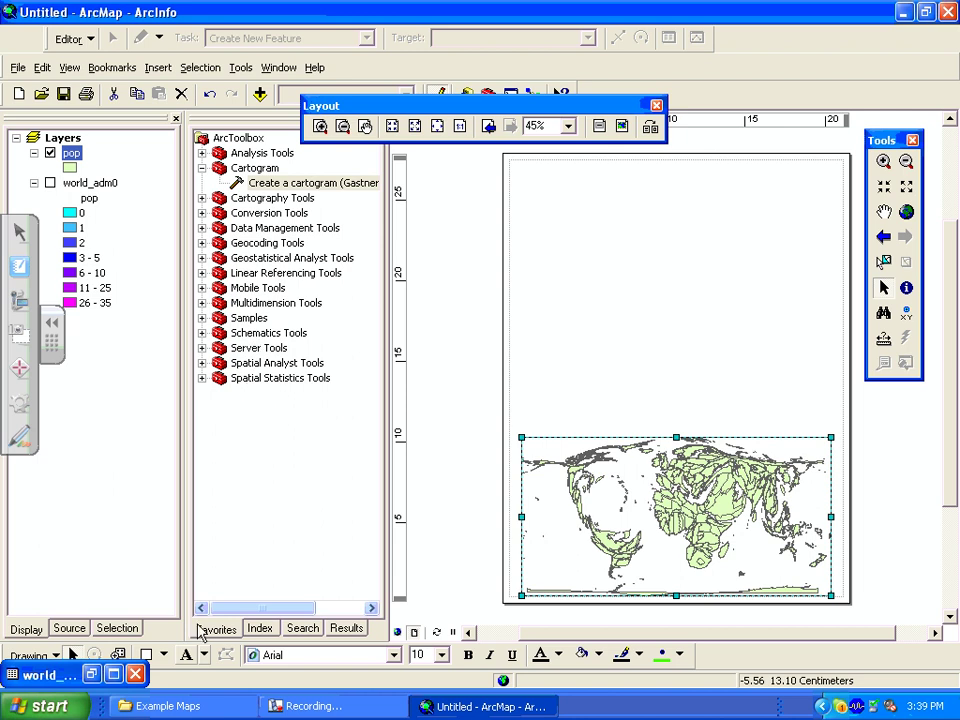
Step: Open the exported Pop.png from the recent documents to examine the cartogram, and return to ArcMap
{"action": "left_click", "coordinate": [85, 710]}
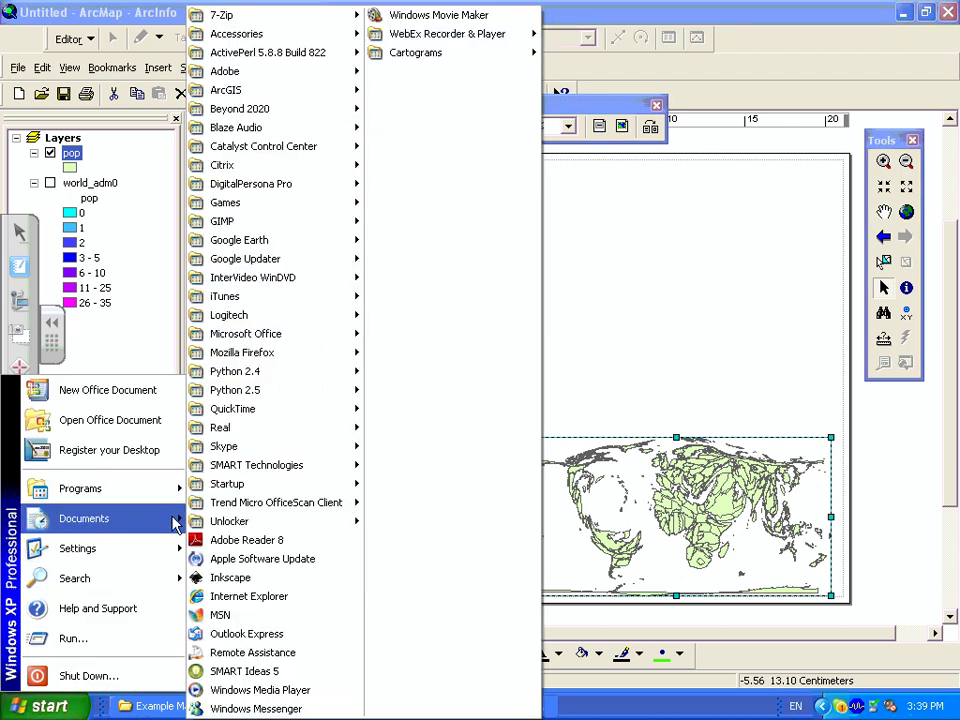
{"action": "mouse_move", "coordinate": [177, 520]}
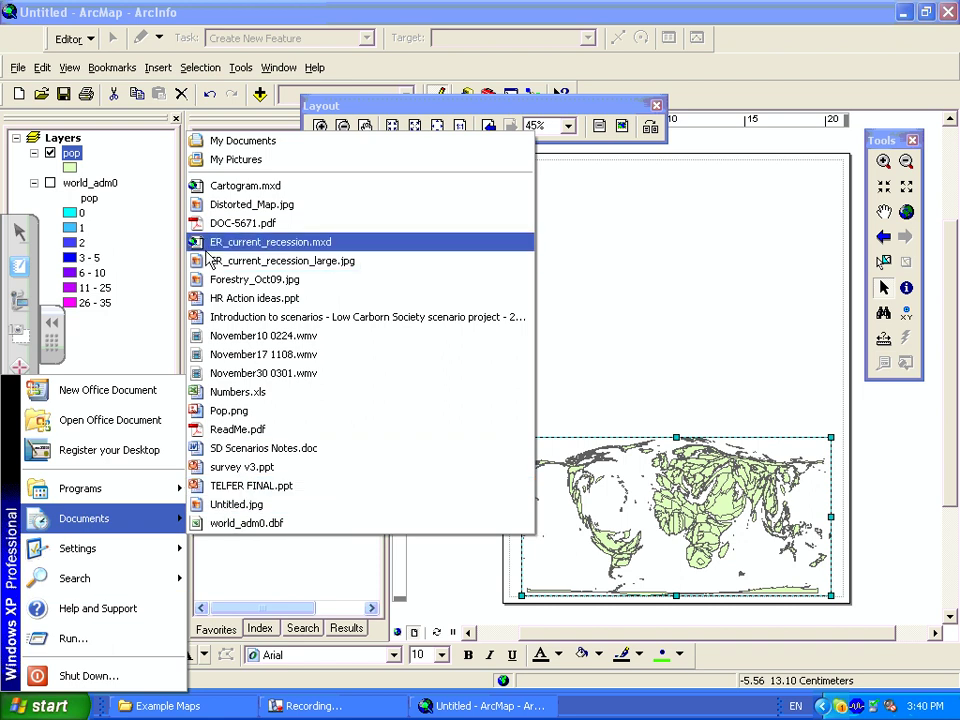
{"action": "left_click", "coordinate": [250, 412]}
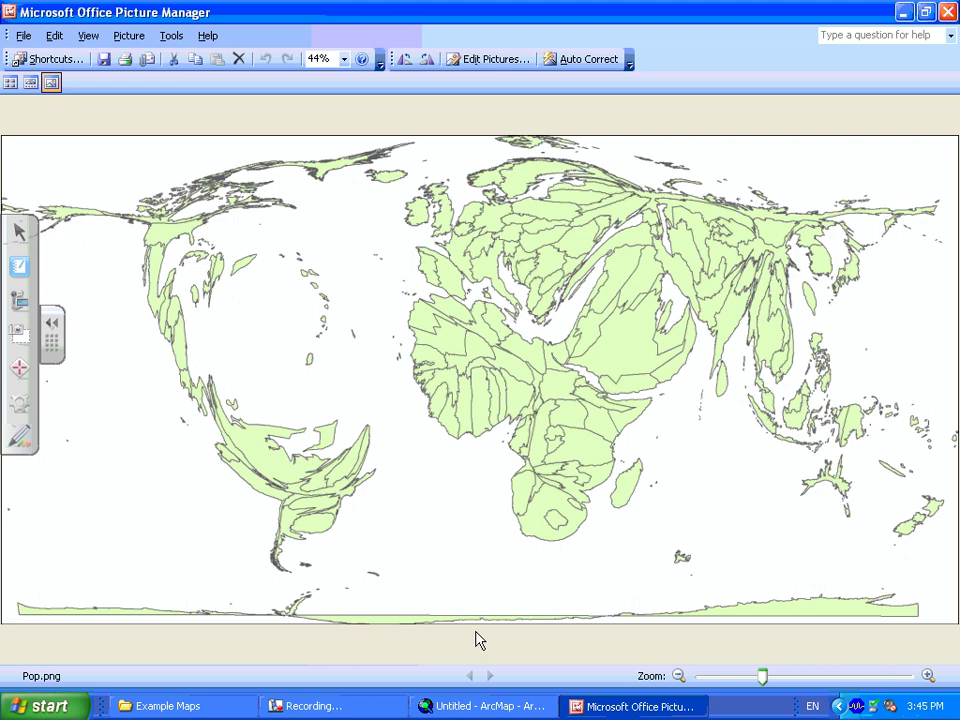
{"action": "left_click", "coordinate": [486, 707]}
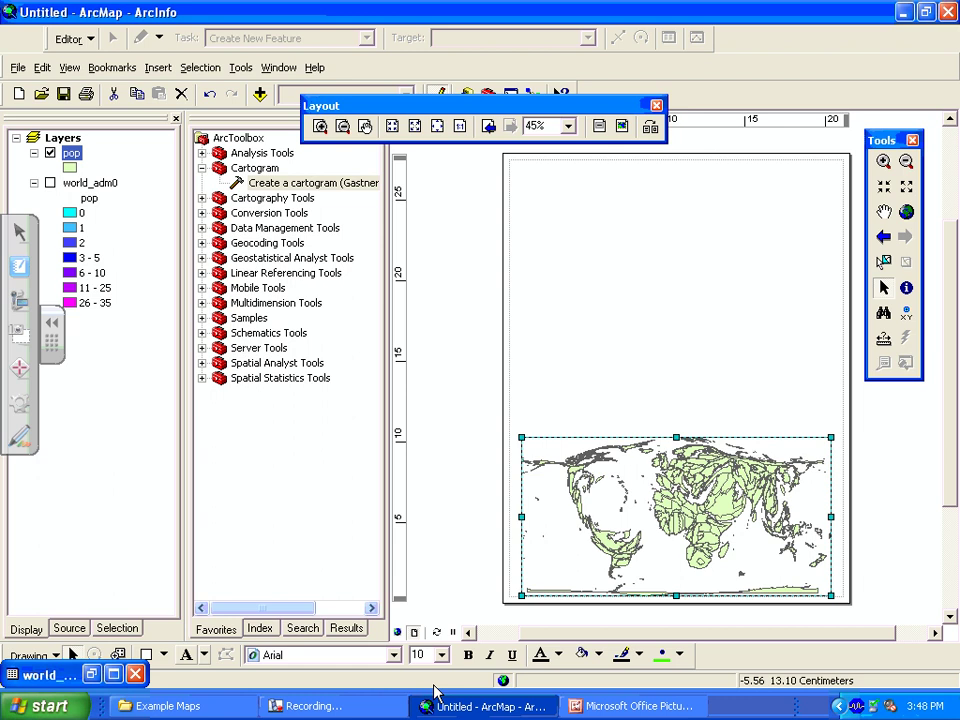
{"action": "left_click", "coordinate": [368, 710]}
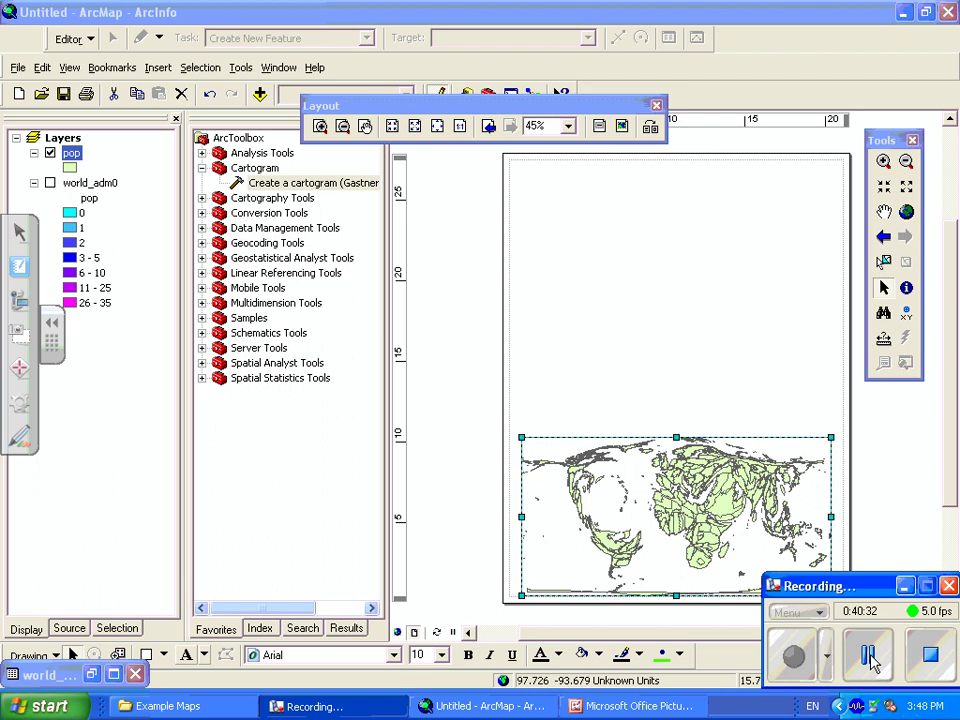